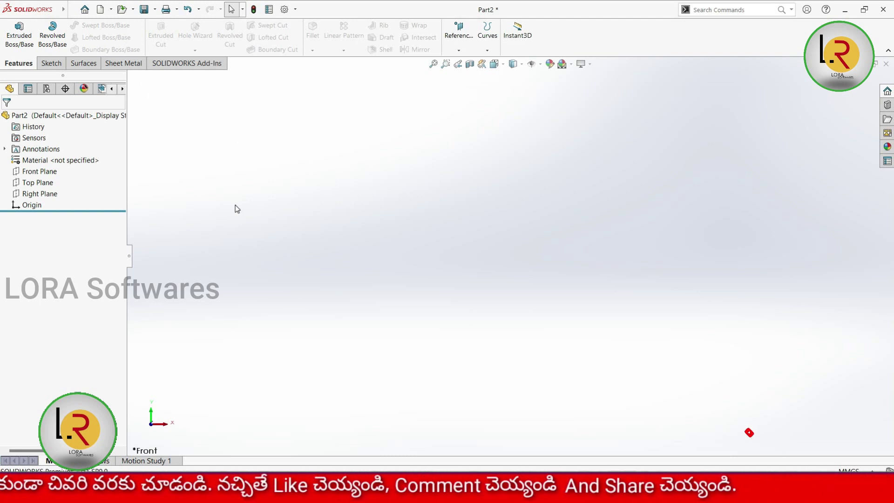
- Draw a 6-sided polygon centred on the origin on the Top Plane and exit the sketch
click(61, 67)
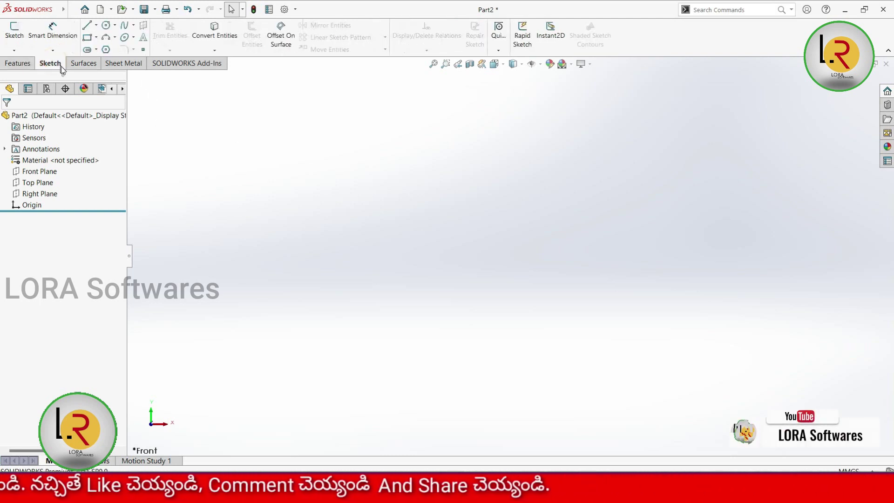
click(14, 30)
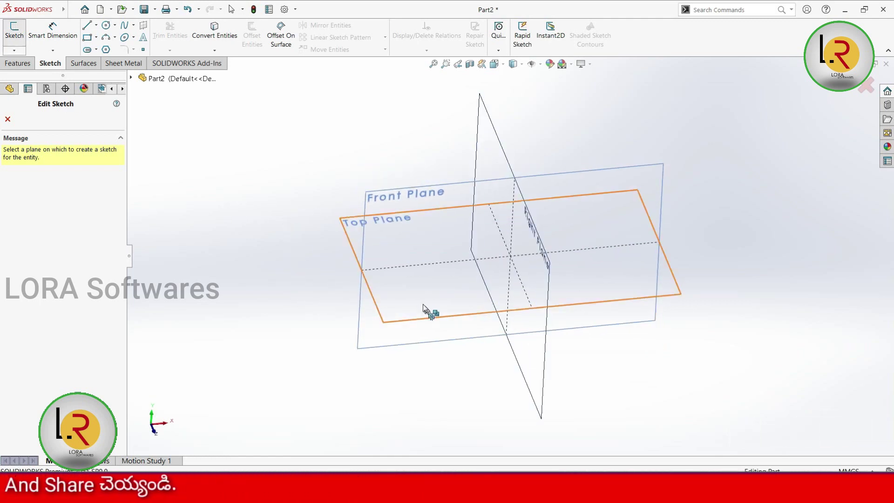
click(407, 301)
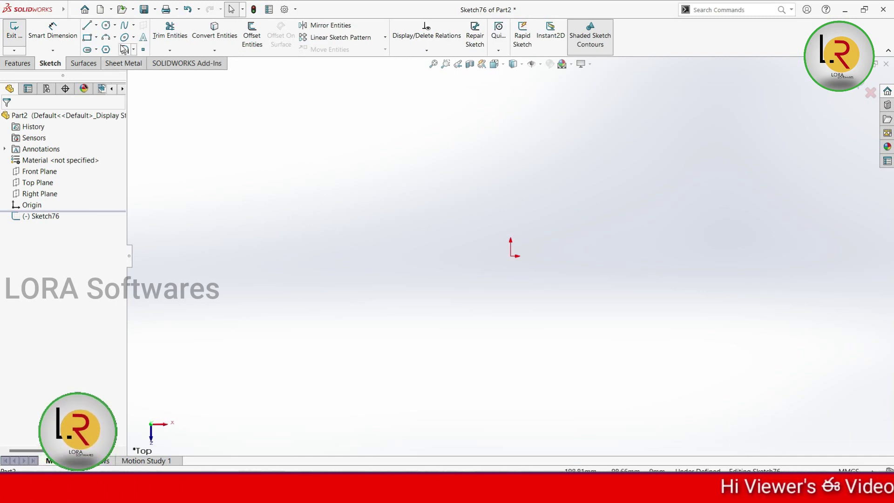
click(511, 255)
click(625, 255)
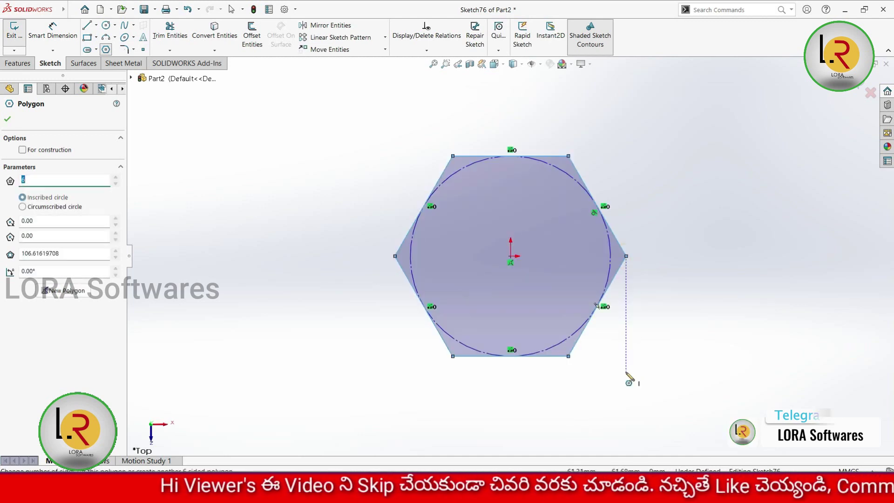
click(8, 119)
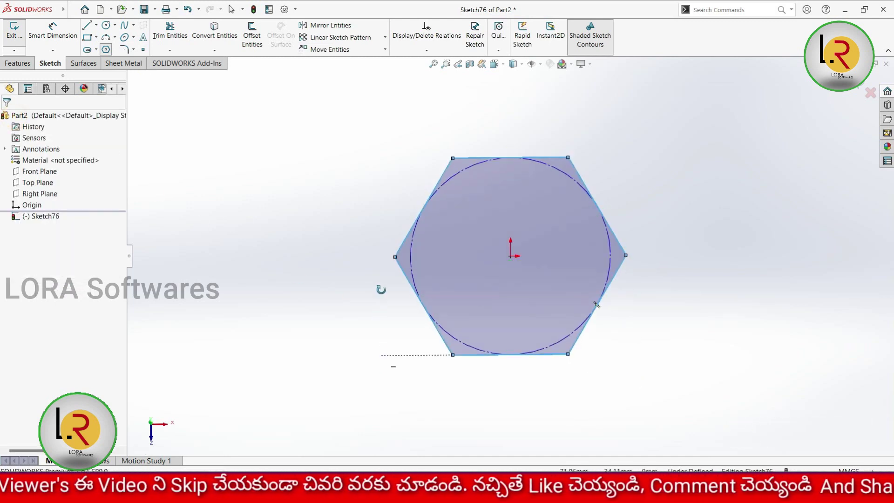
middle_drag(378, 290, 396, 254)
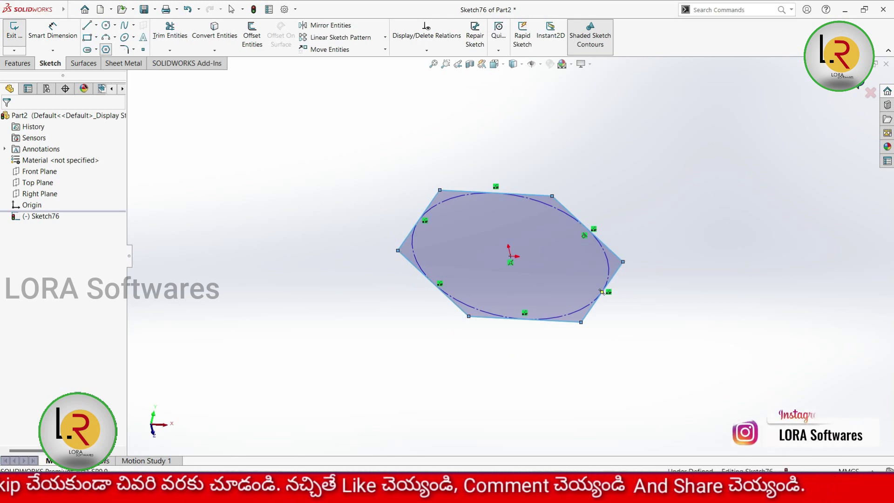
click(870, 70)
scroll(511, 326, up, 5)
scroll(577, 214, down, 2)
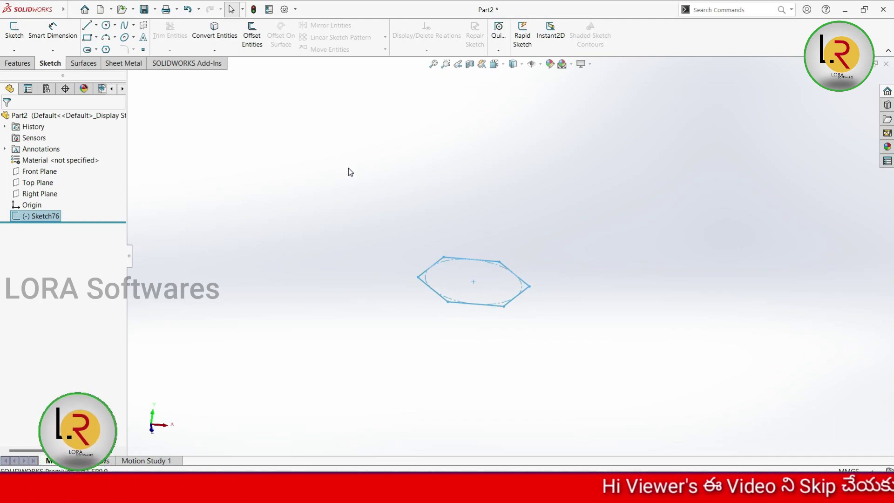
- Create a reference plane based on the Top Plane, offset 120 mm upward
click(18, 64)
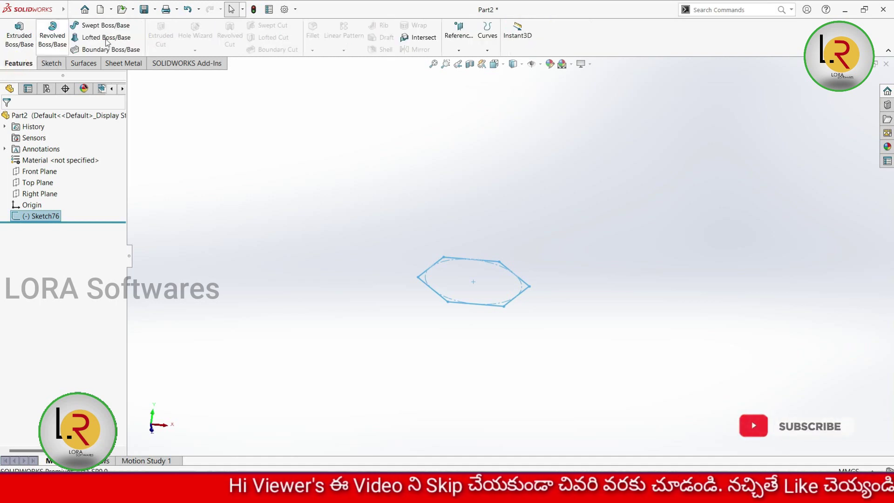
click(459, 49)
click(466, 64)
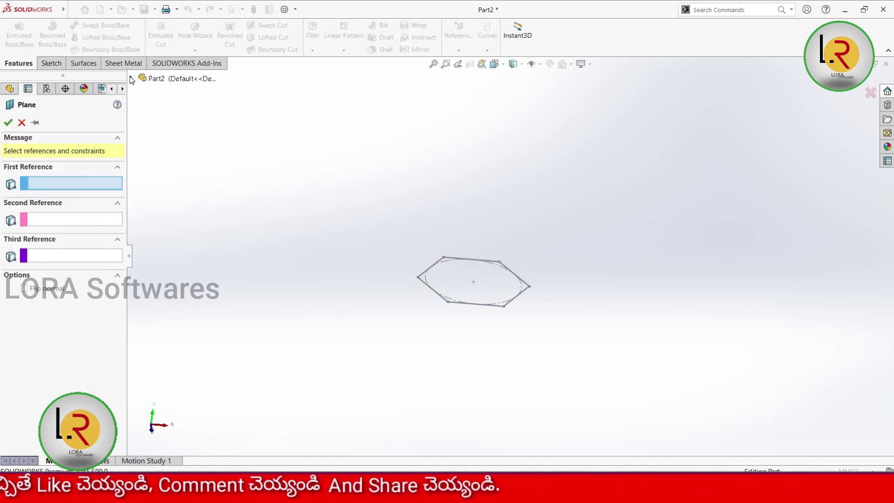
click(131, 78)
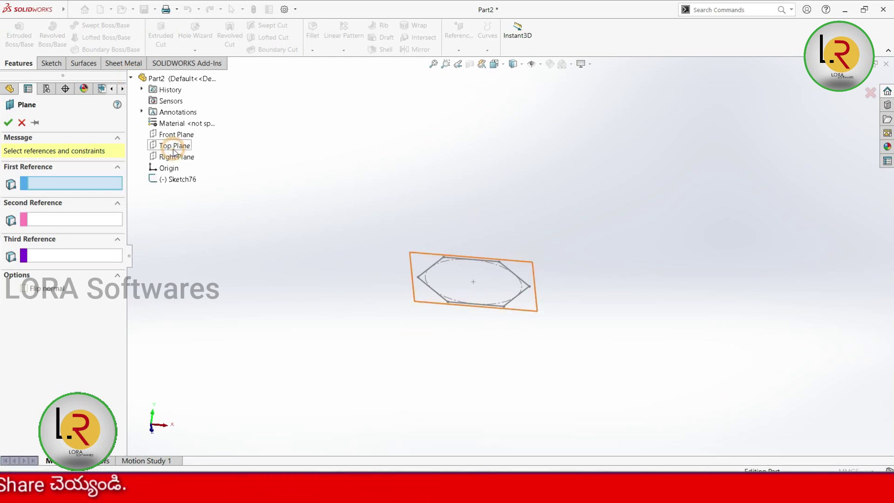
click(174, 146)
middle_drag(343, 302, 342, 286)
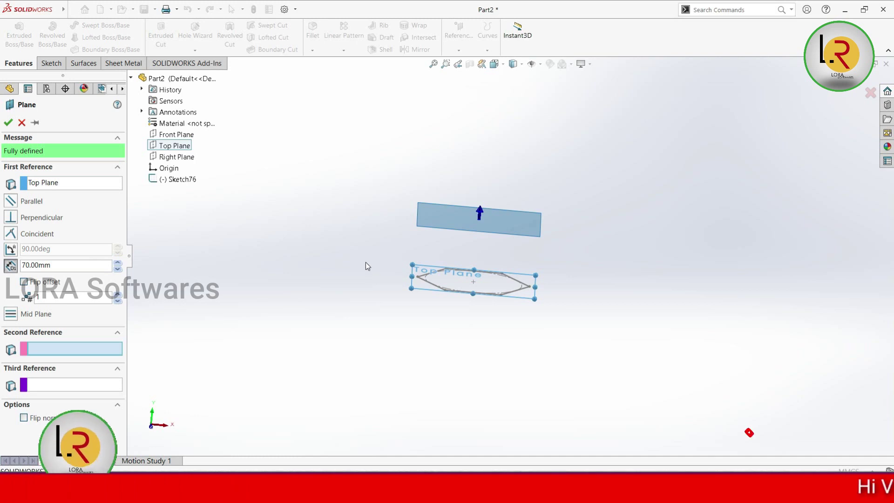
middle_drag(365, 262, 334, 276)
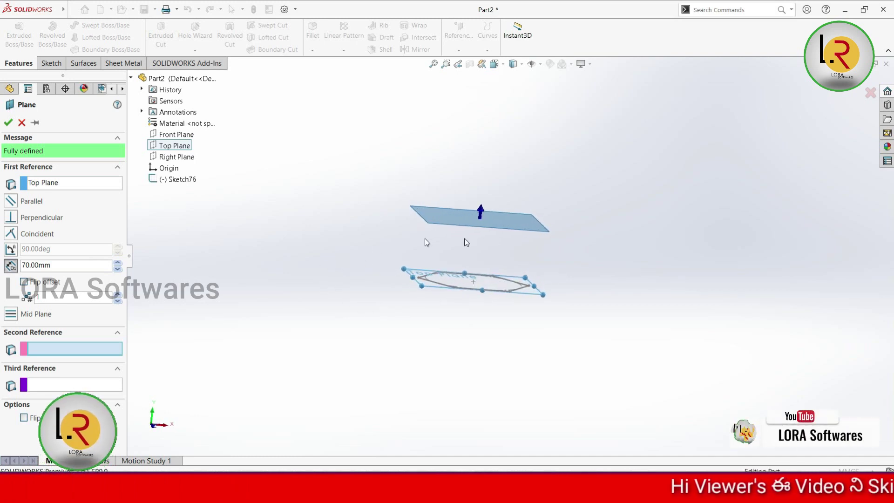
click(118, 262)
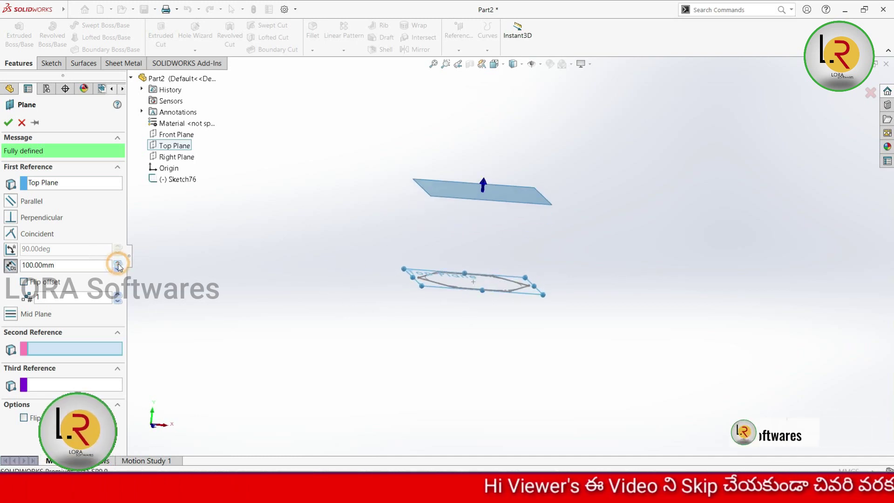
click(117, 263)
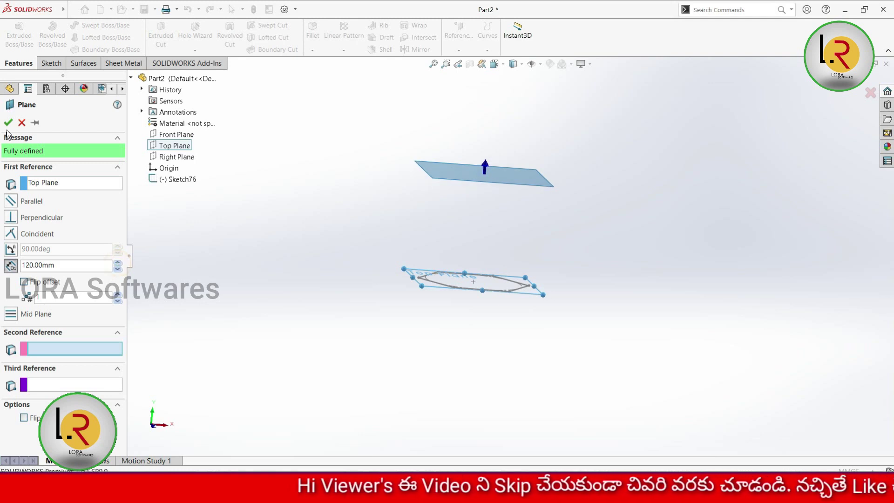
key(Return)
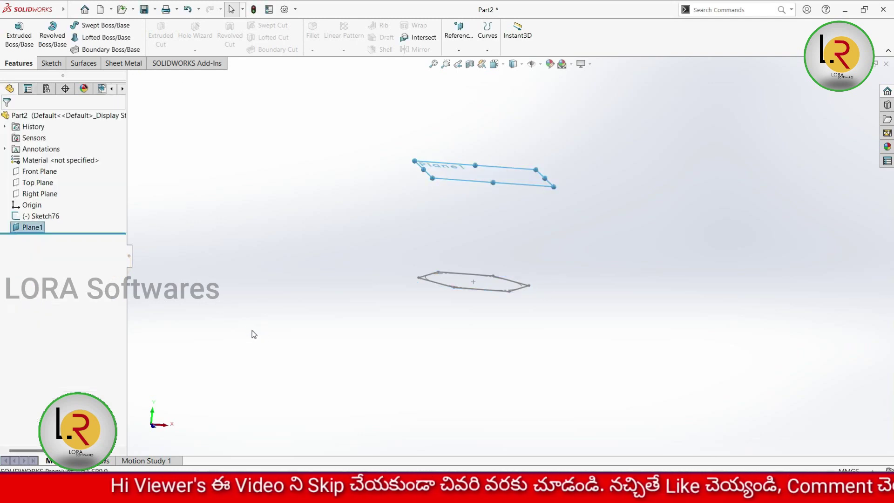
- Draw a circle of radius about 34.84 on Plane1, centred over the hexagon's centre
click(50, 63)
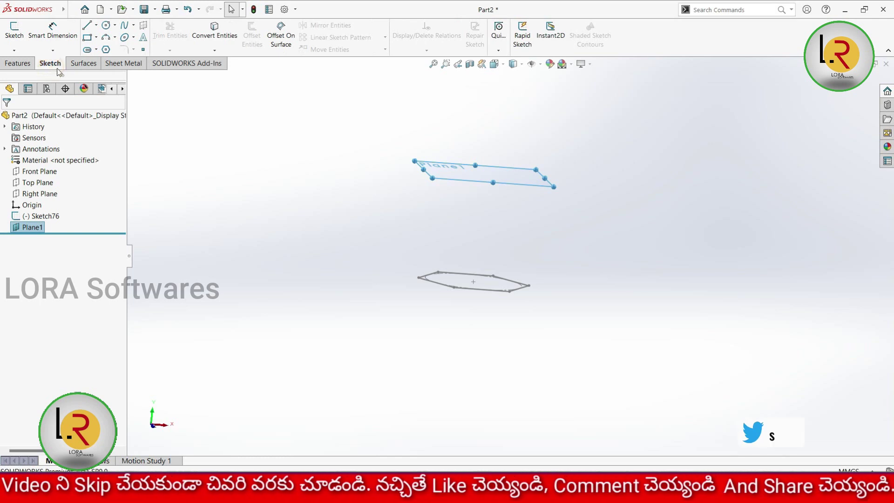
click(14, 29)
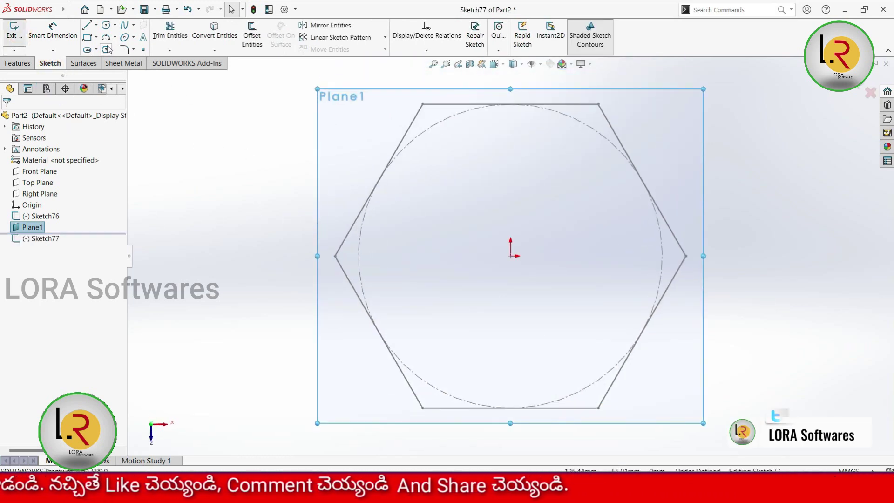
click(106, 25)
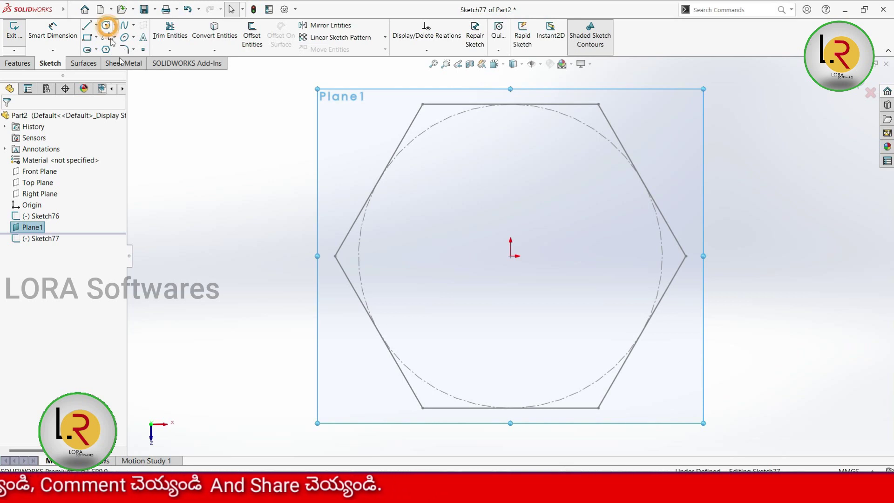
click(510, 255)
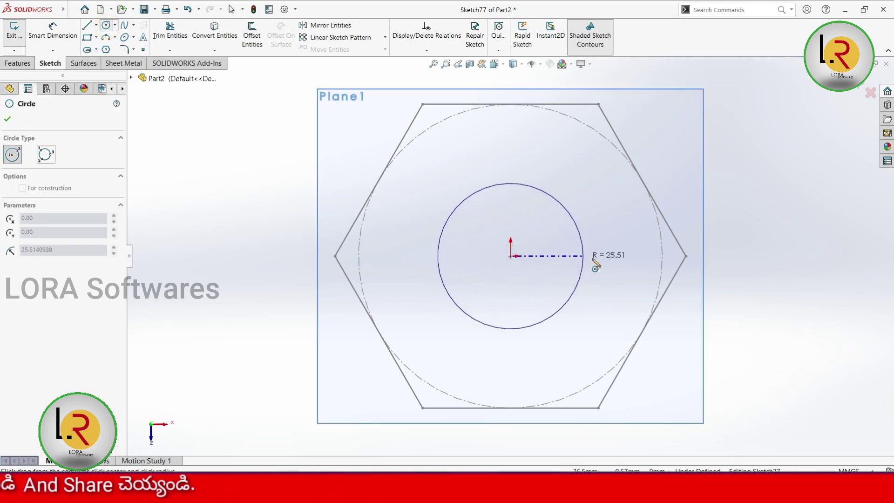
click(609, 255)
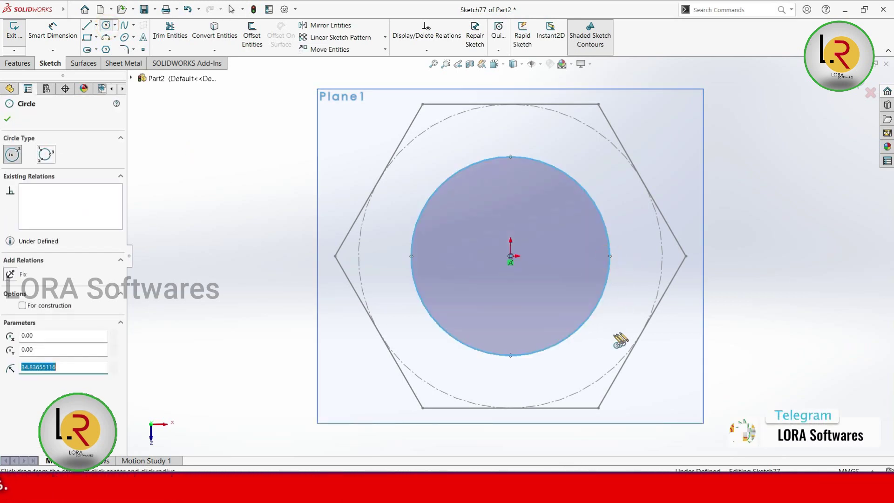
key(Escape)
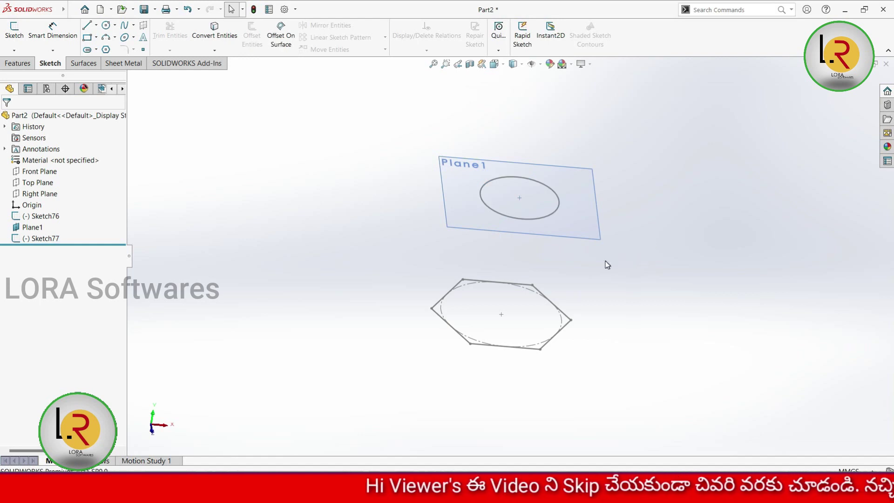
mouse_move(586, 273)
middle_down()
mouse_move(613, 200)
mouse_move(595, 300)
middle_up()
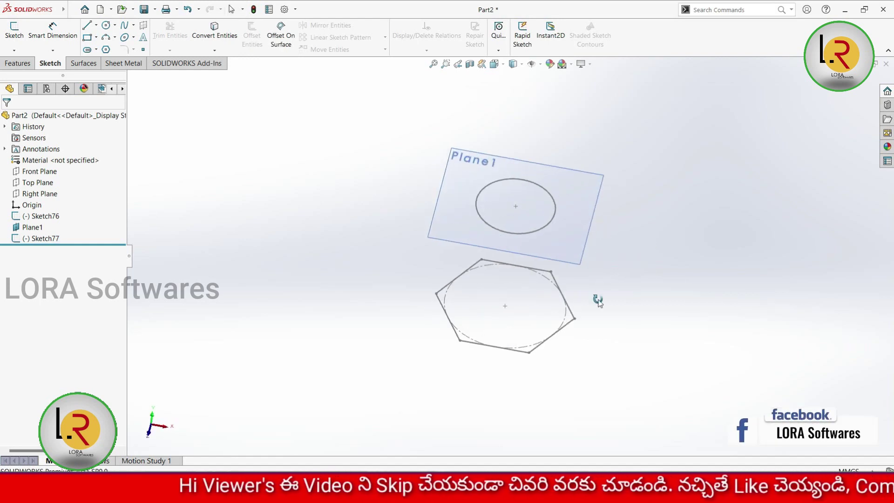
middle_drag(585, 342, 574, 315)
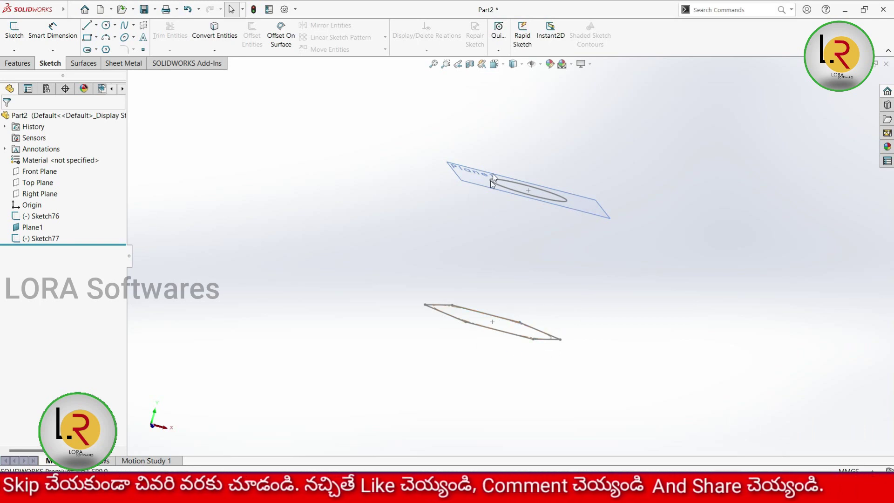
mouse_move(560, 258)
middle_down()
mouse_move(515, 247)
mouse_move(529, 230)
mouse_move(530, 249)
middle_up()
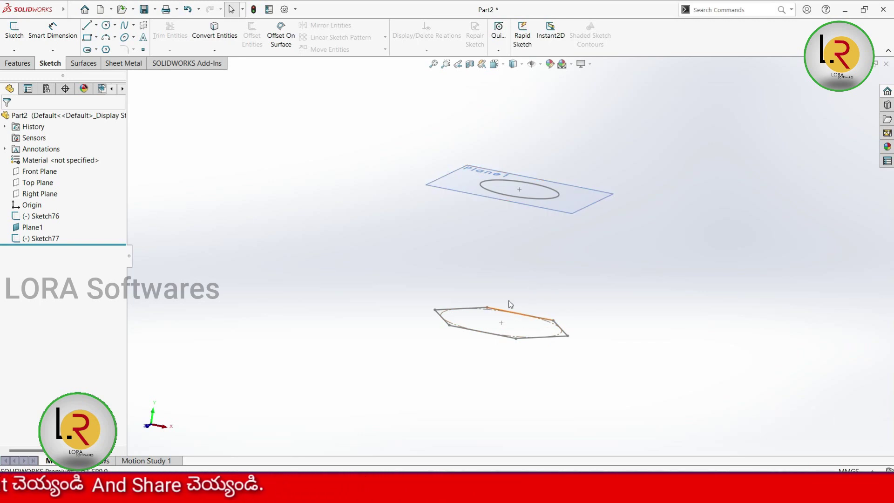
click(22, 68)
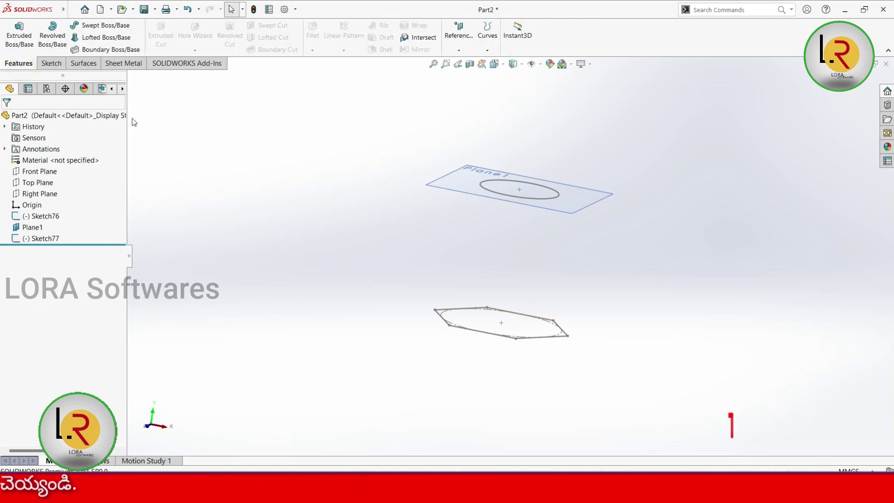
- Preview a loft between the hexagon and circle sketches, then cancel it
click(102, 44)
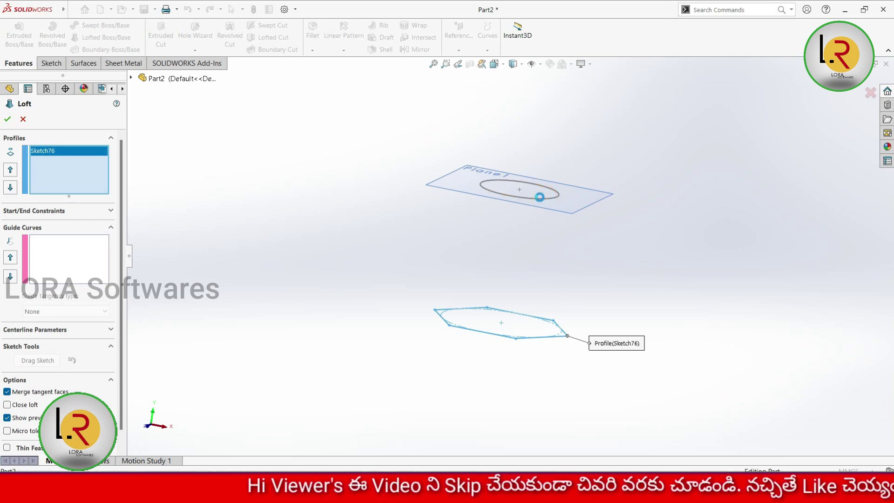
click(541, 197)
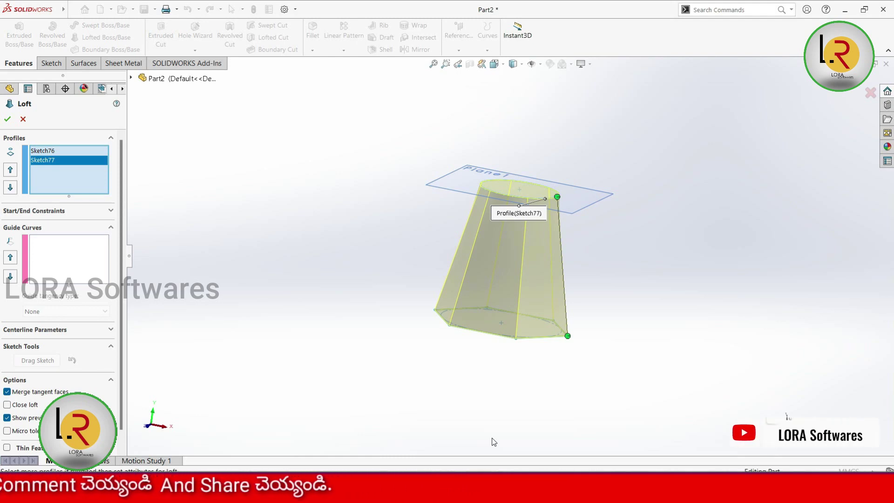
click(23, 119)
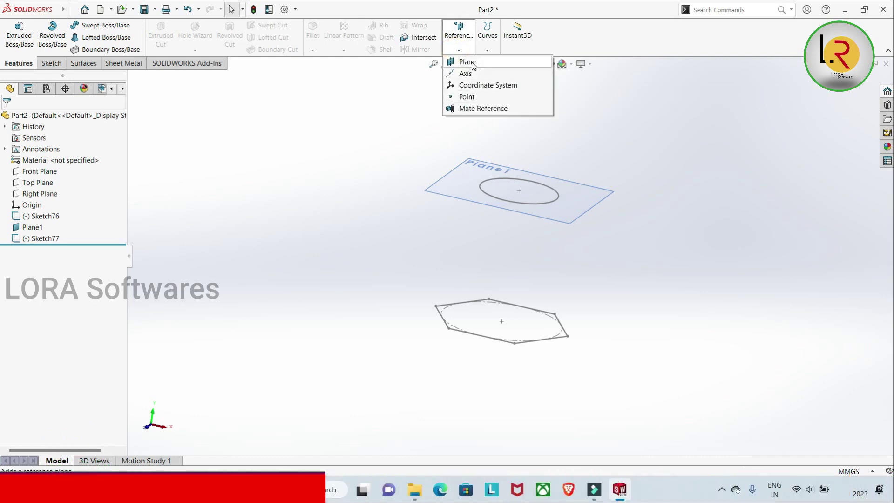
- Create a single reference plane flipped below Plane1 at a 10 mm offset
click(561, 222)
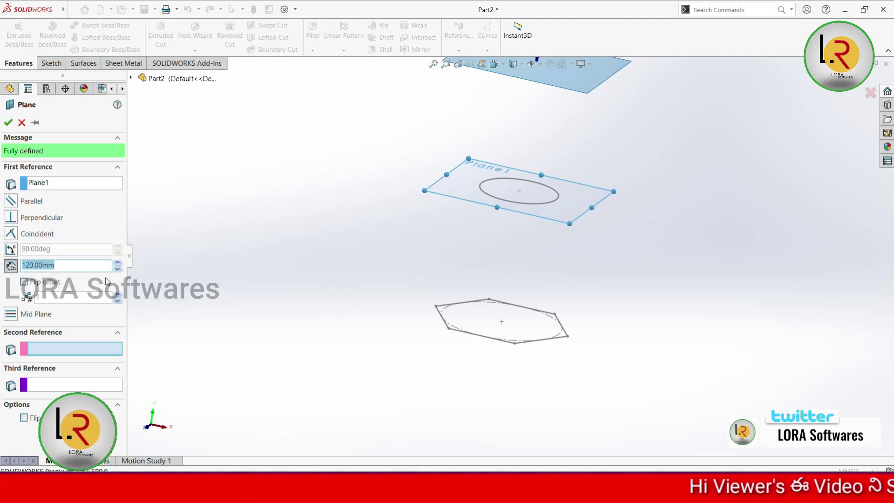
click(23, 281)
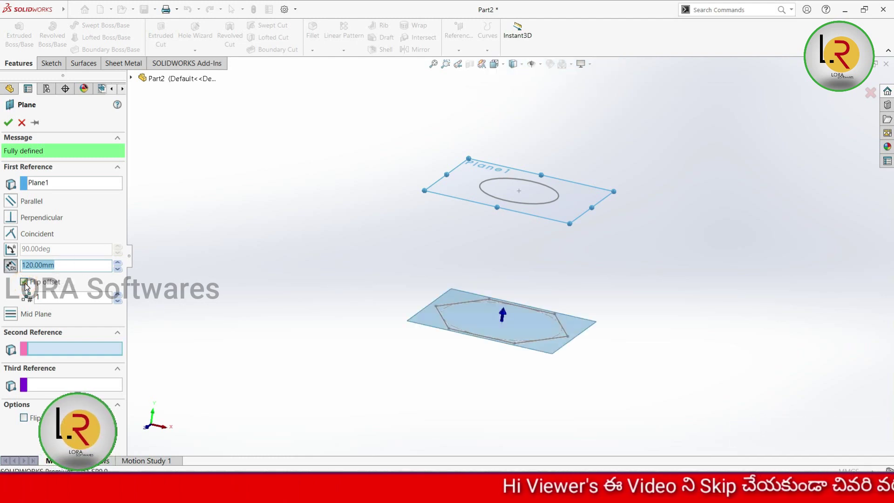
click(117, 294)
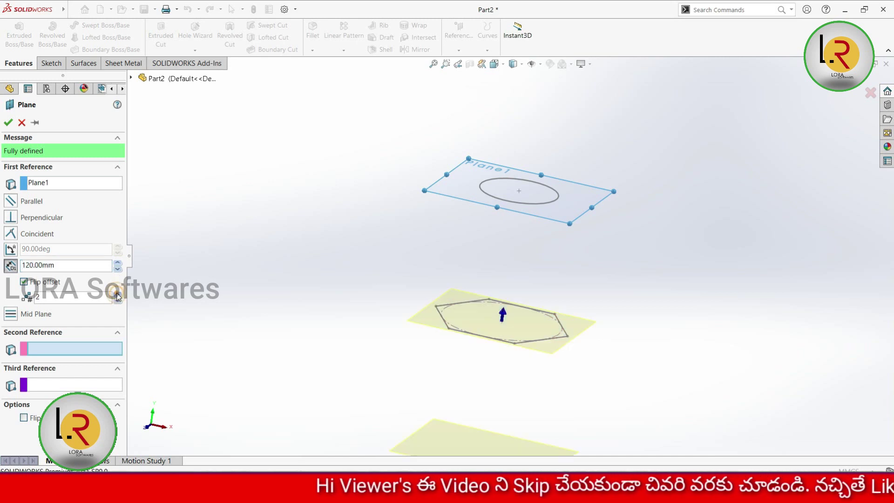
click(118, 299)
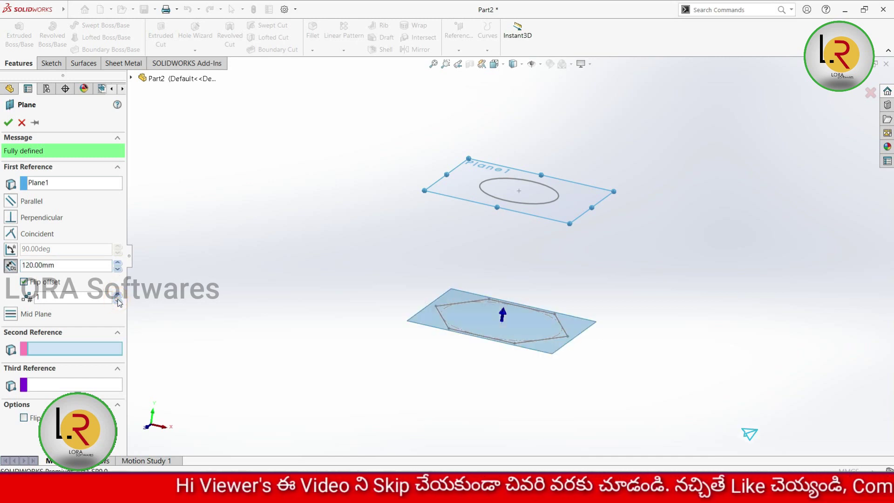
click(118, 263)
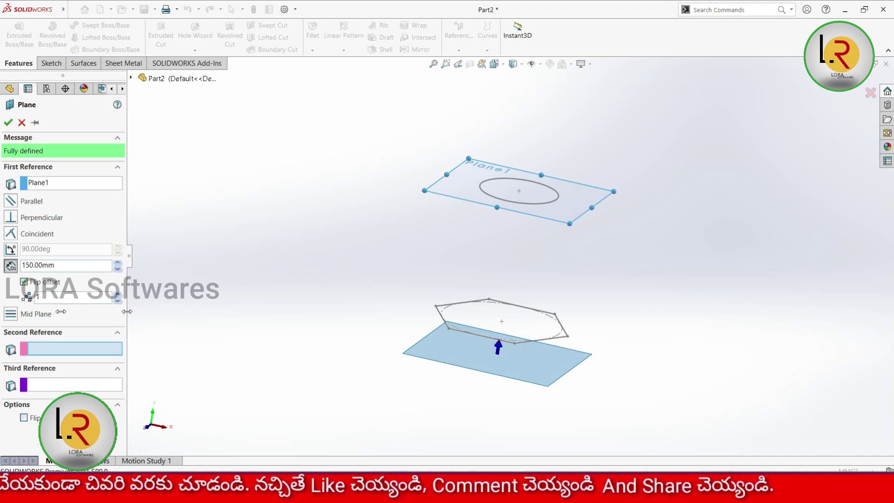
double_click(42, 265)
text(10)
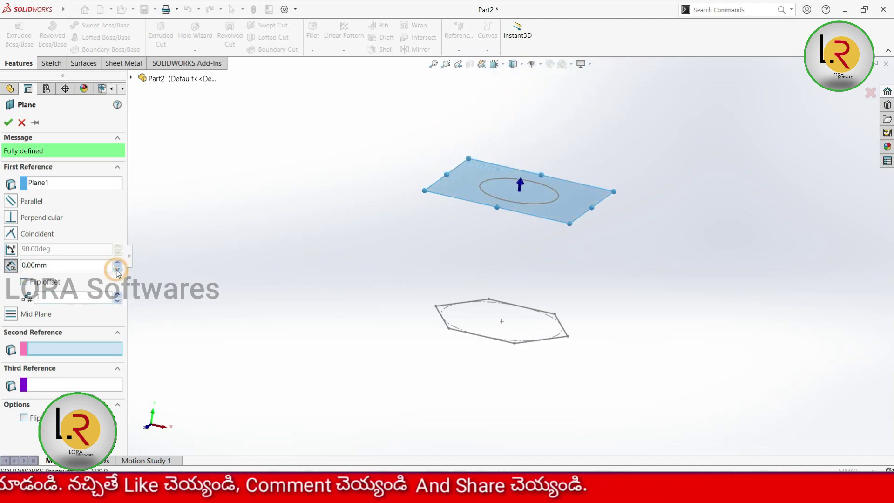
key(Return)
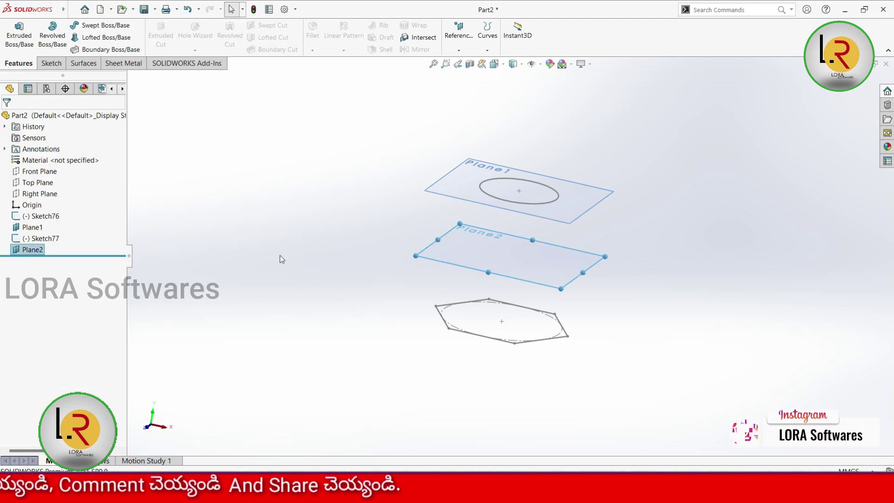
- Sketch a corner rectangle on Plane2 as Sketch78
click(52, 63)
click(14, 30)
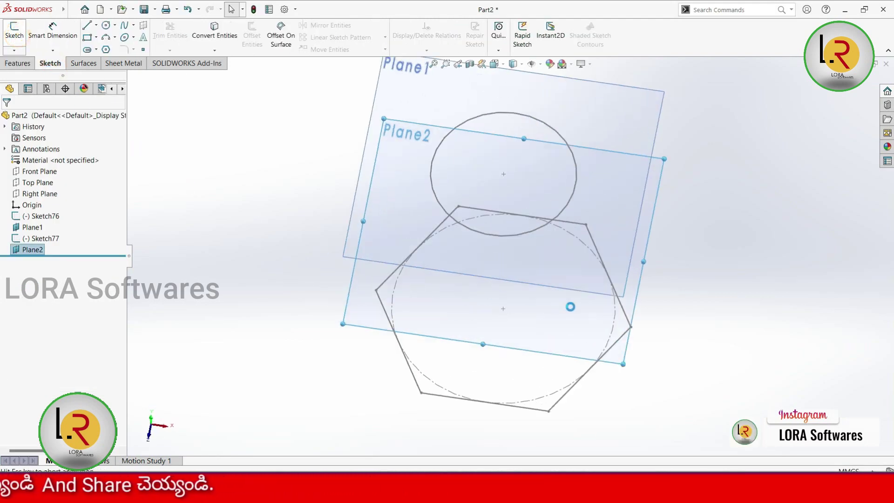
click(87, 38)
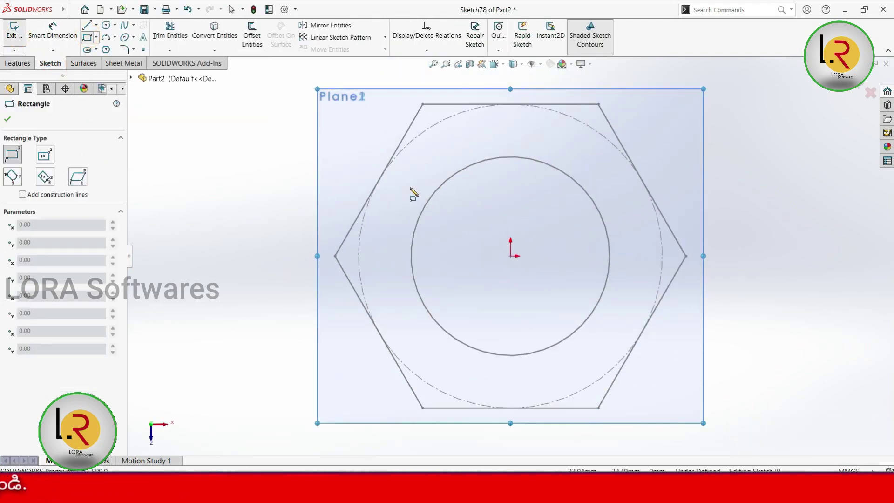
click(394, 182)
click(618, 336)
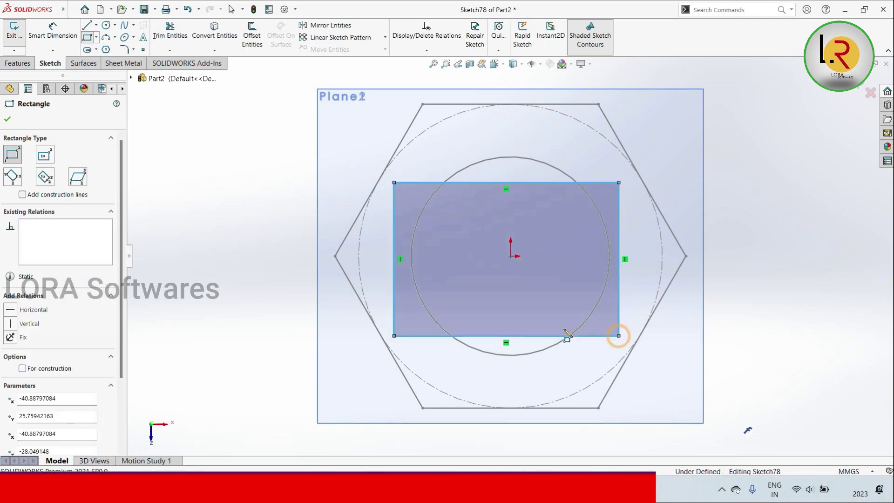
key(Escape)
key(ctrl+7)
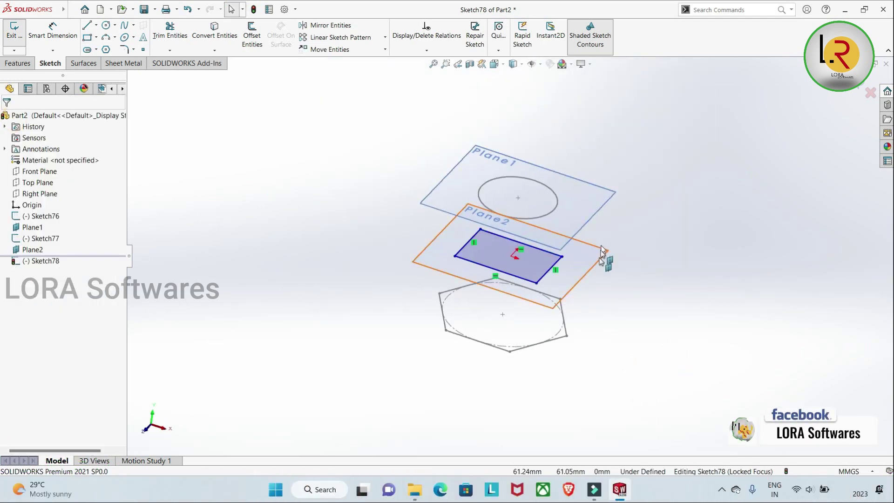
middle_drag(594, 381, 595, 333)
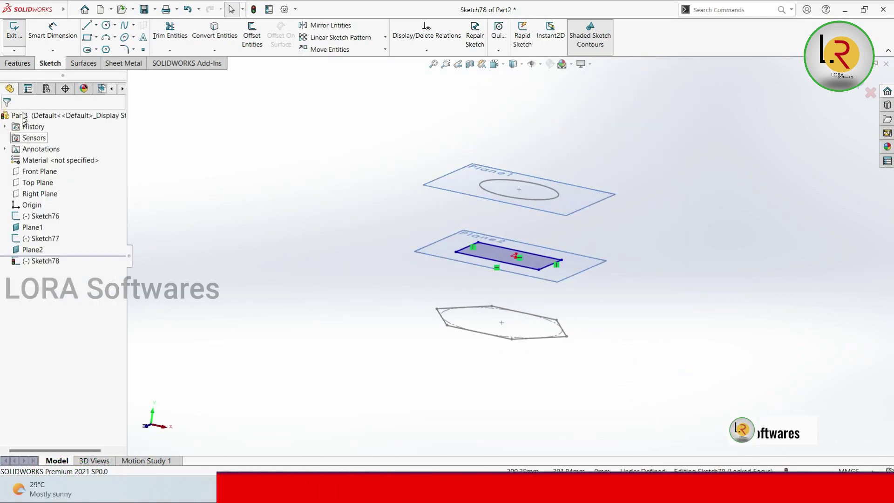
click(17, 65)
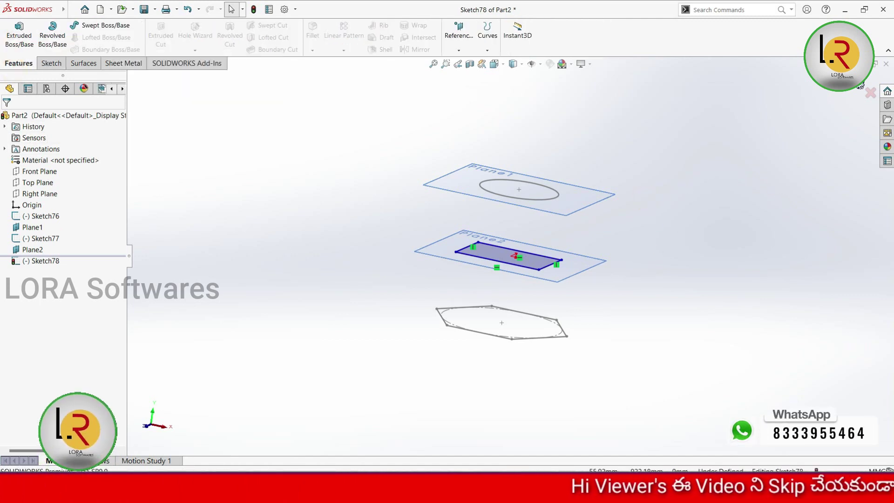
- Start a loft with the hexagon, rectangle and ellipse as profiles, bottom to top
click(311, 220)
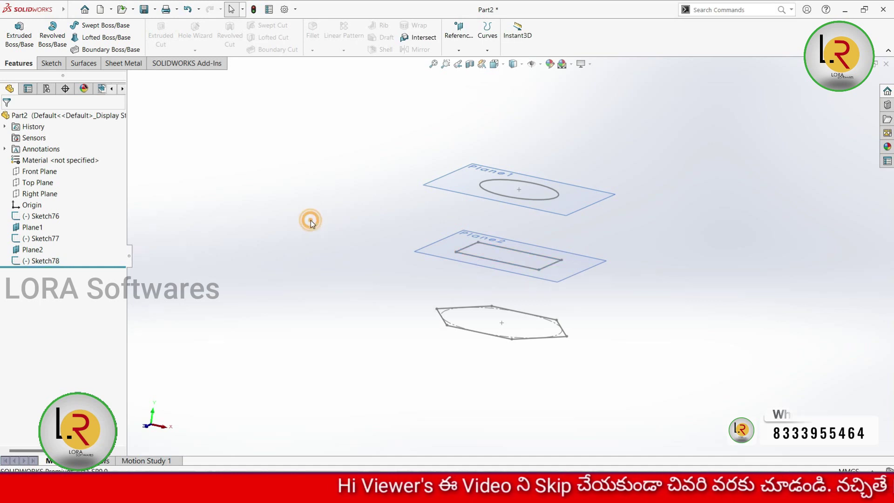
click(104, 41)
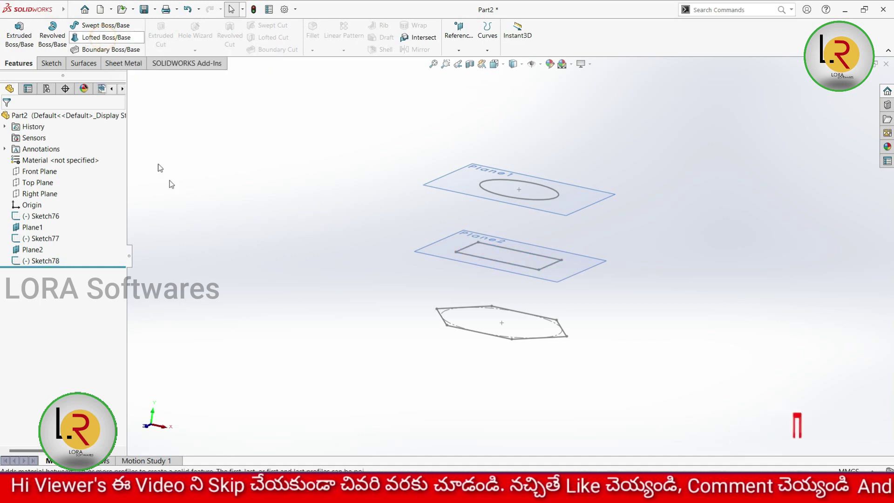
click(547, 338)
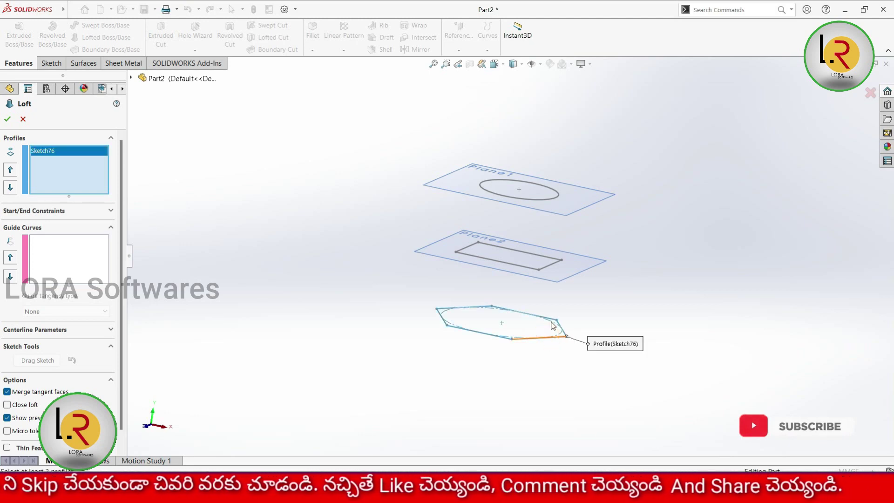
click(548, 266)
click(548, 199)
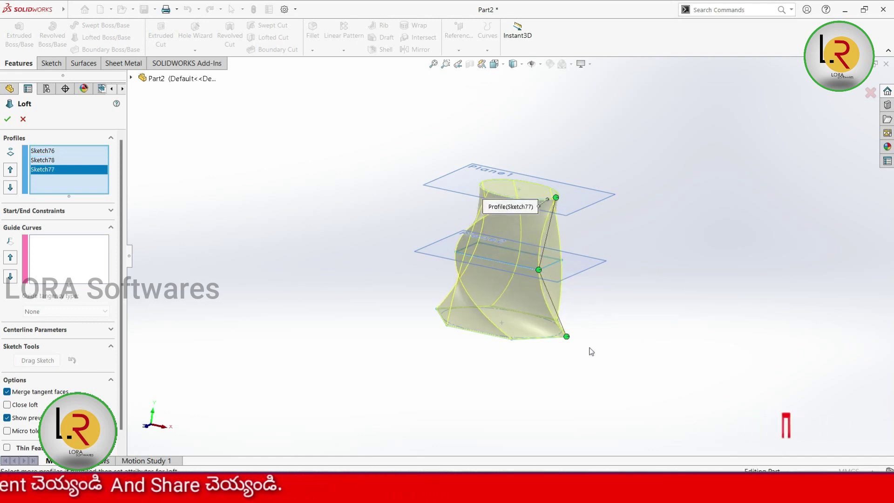
- Drag a loft connector to reduce the twist and inspect the preview from several angles
mouse_move(587, 356)
middle_down()
mouse_move(574, 347)
mouse_move(541, 356)
middle_up()
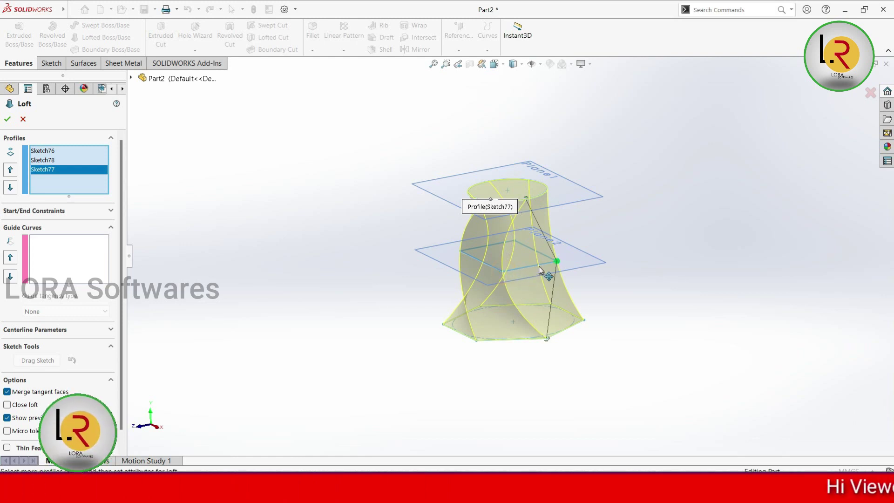
drag(538, 266, 565, 340)
mouse_move(568, 368)
middle_down()
mouse_move(605, 371)
mouse_move(574, 375)
middle_up()
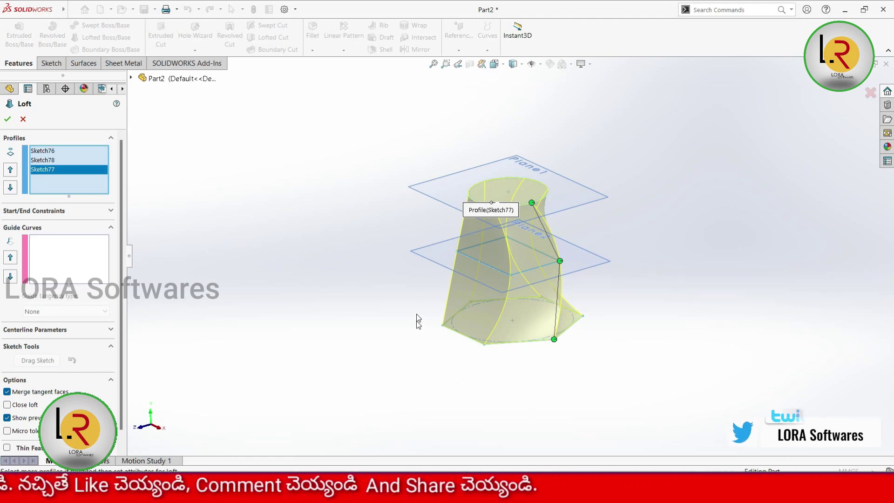
middle_drag(533, 400, 595, 286)
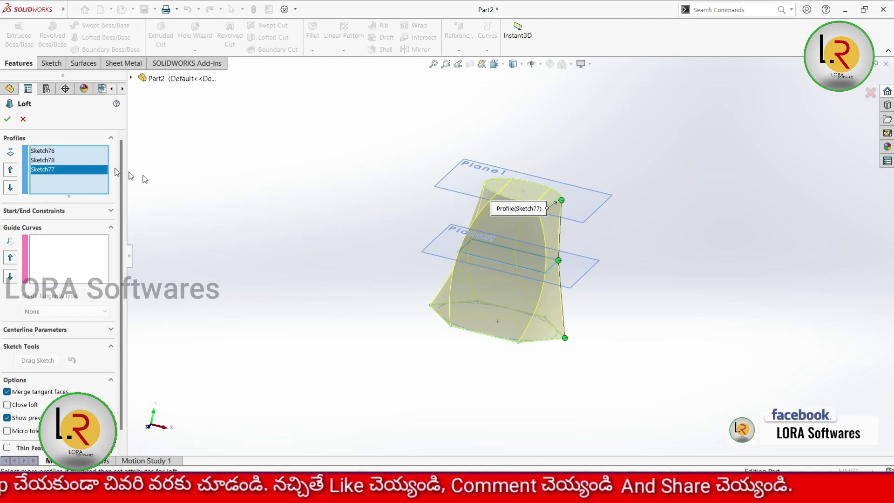
- Cancel the loft and delete Plane2 together with its rectangle sketch Sketch78
click(22, 121)
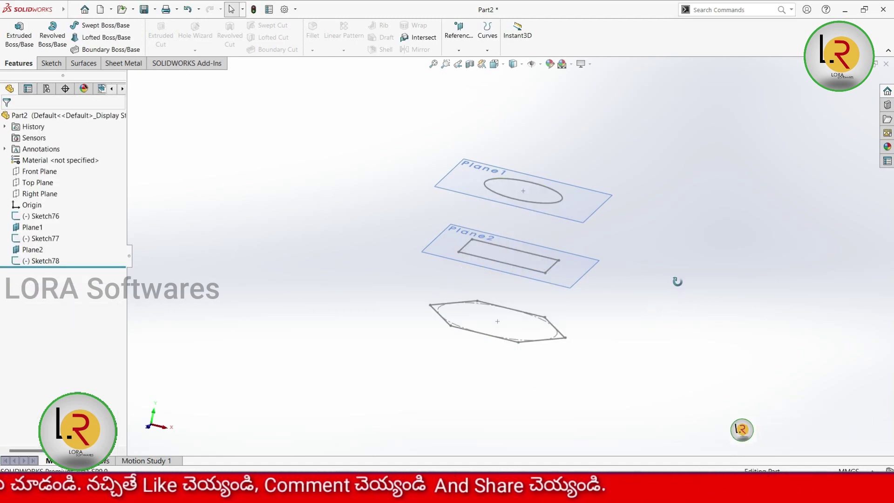
middle_drag(621, 281, 683, 269)
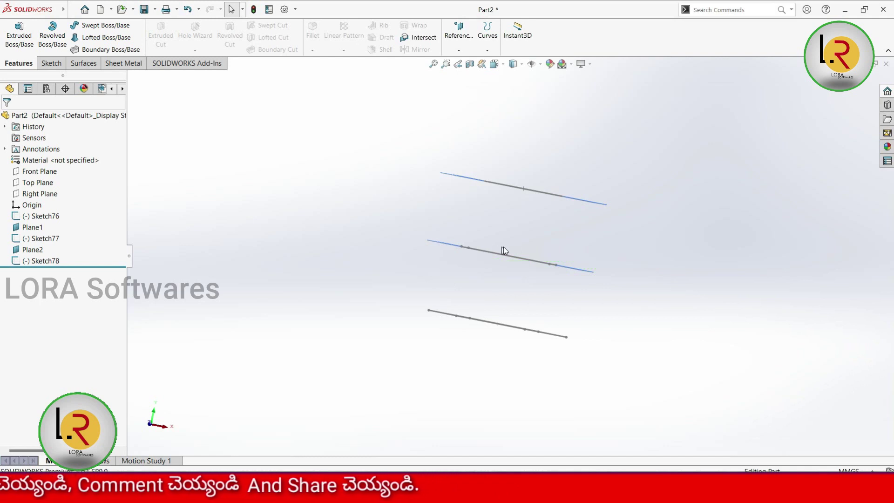
right_click(41, 254)
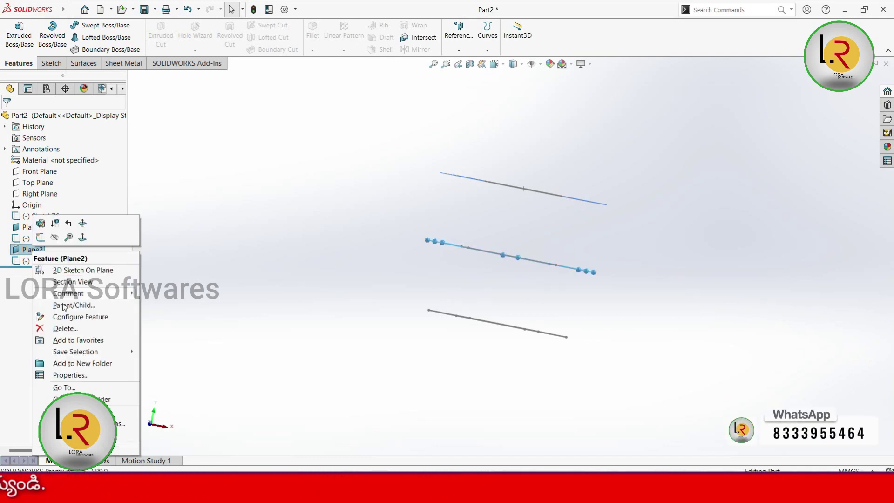
click(65, 329)
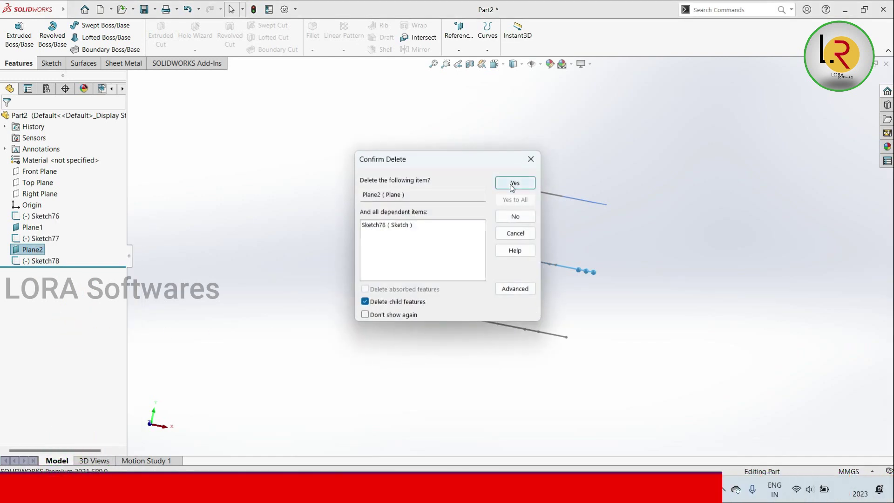
click(510, 183)
middle_drag(361, 245, 336, 290)
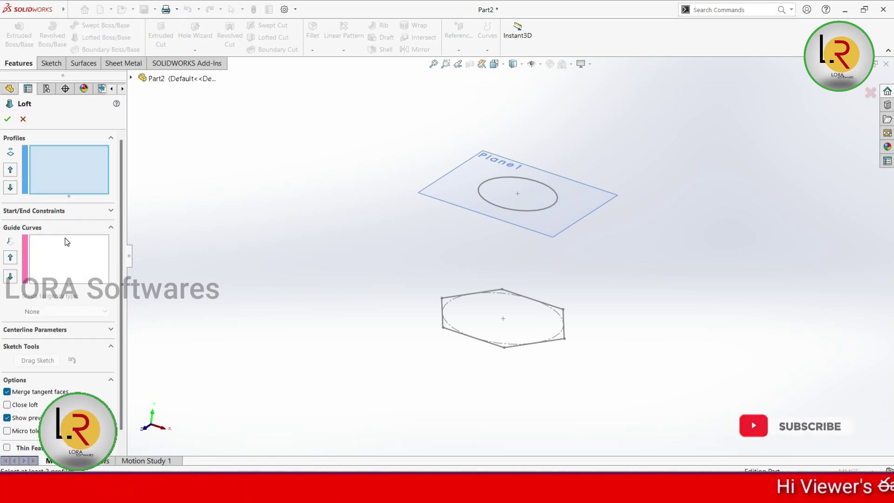
click(22, 119)
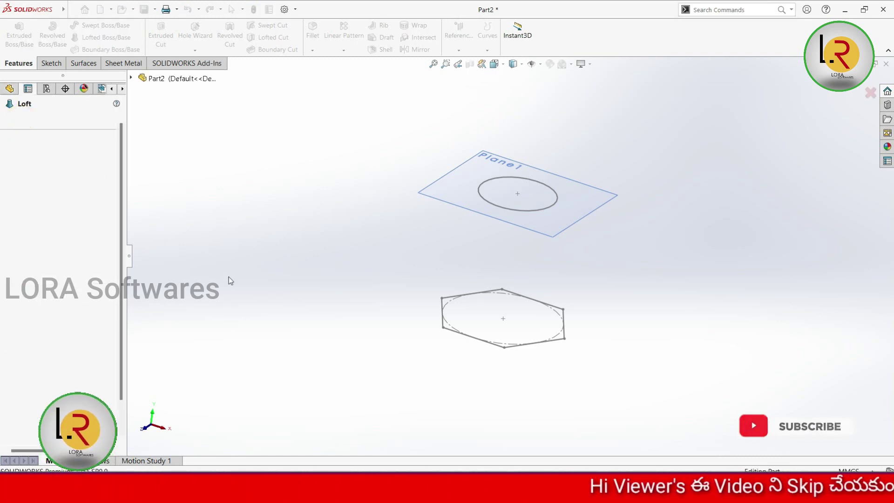
- Draw a 3-point arc on the Right Plane from the hexagon's edge up to the circle's edge
click(55, 65)
click(15, 32)
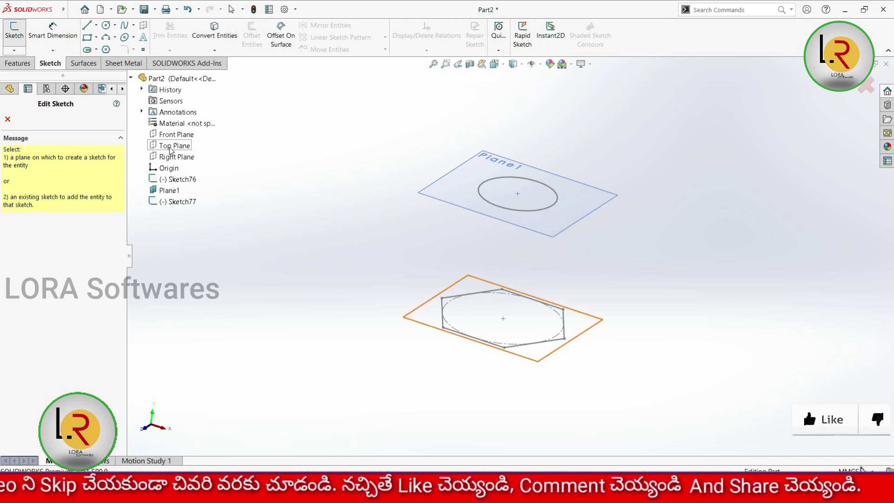
click(178, 156)
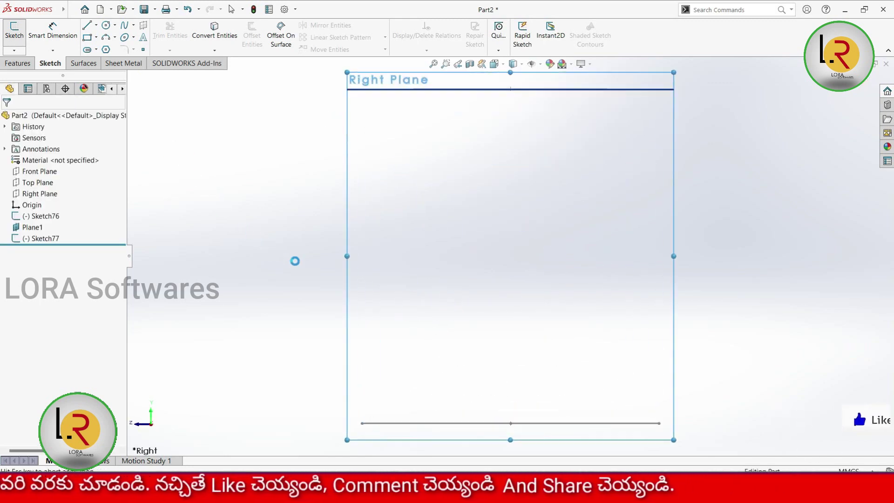
click(106, 39)
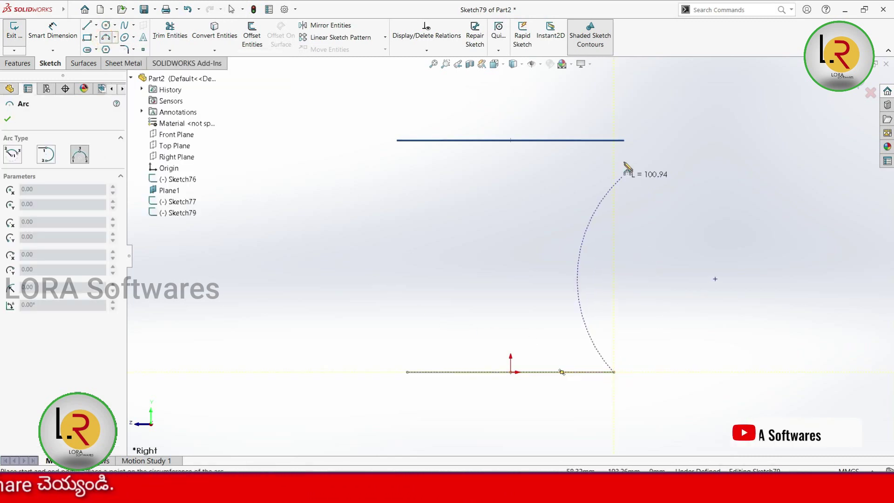
click(624, 140)
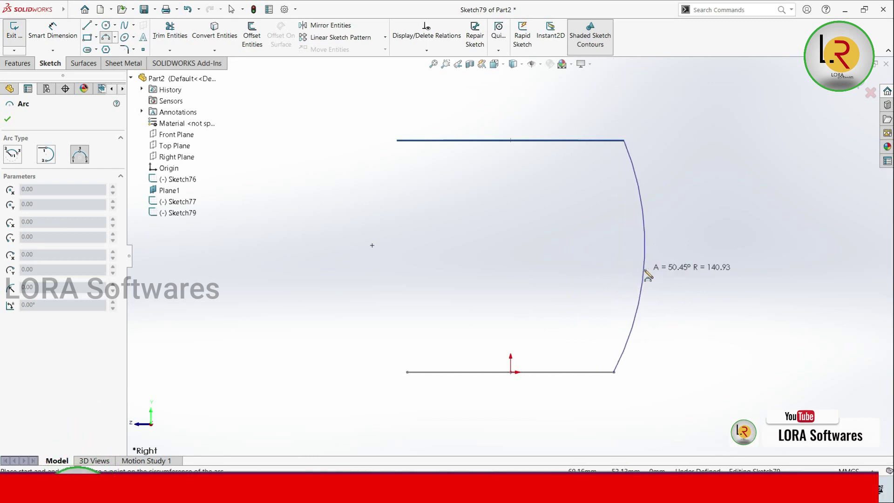
click(644, 269)
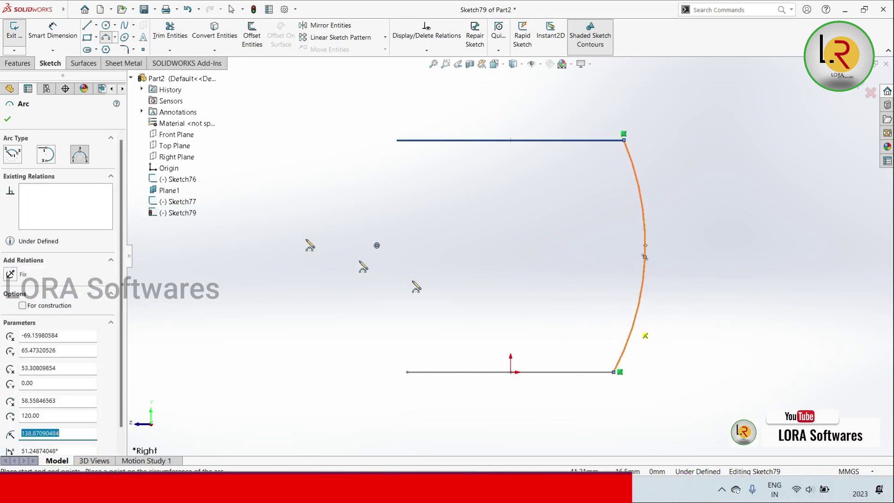
click(12, 118)
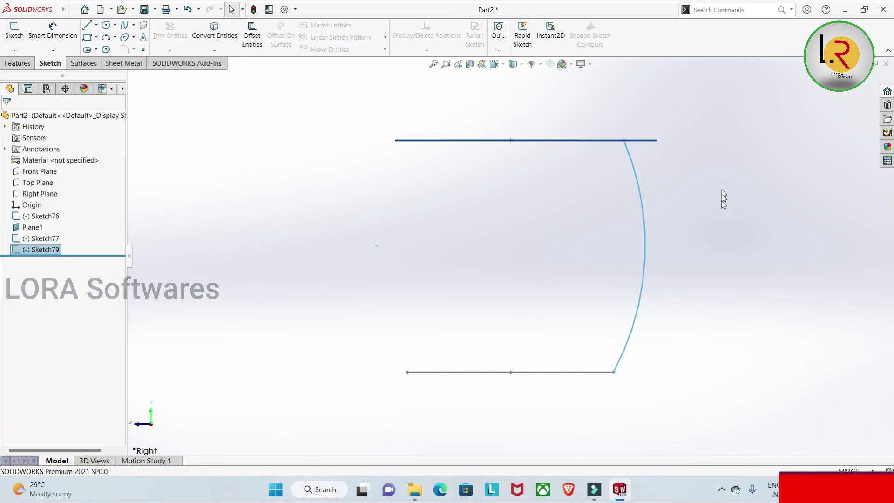
click(16, 63)
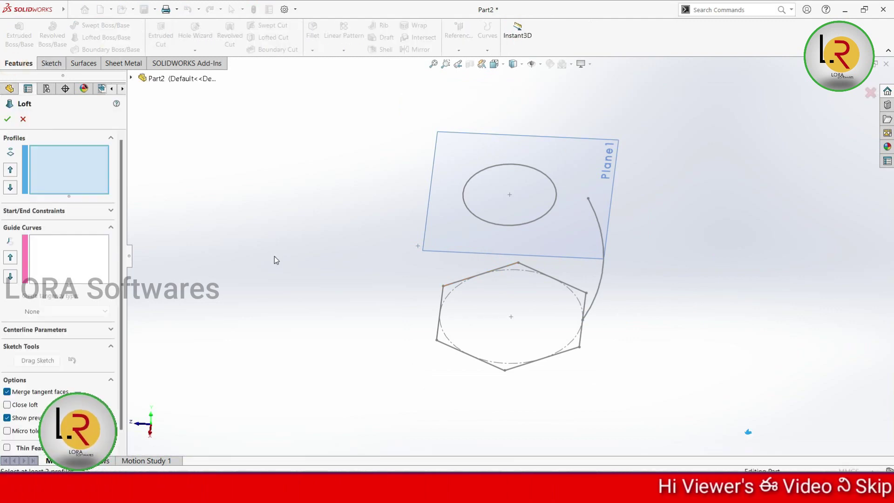
- Preview a hexagon-to-circle loft with Sketch79's arc as guide curve, then cancel it
click(527, 369)
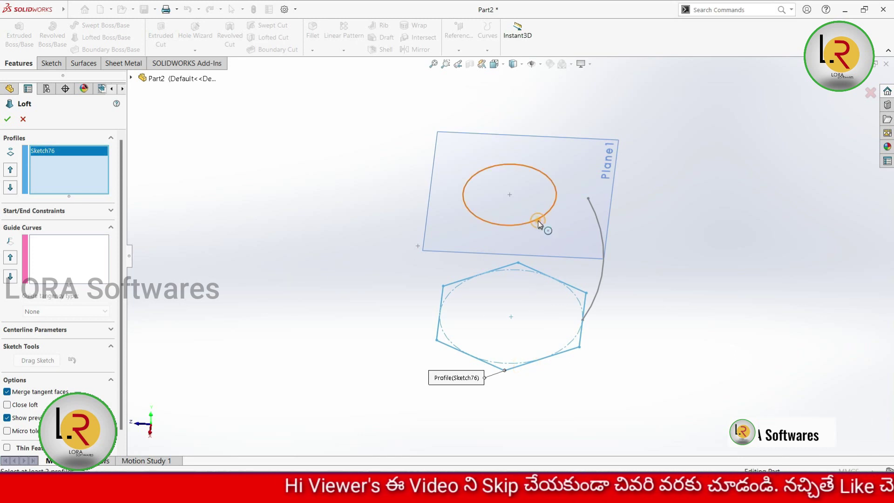
click(538, 224)
click(82, 254)
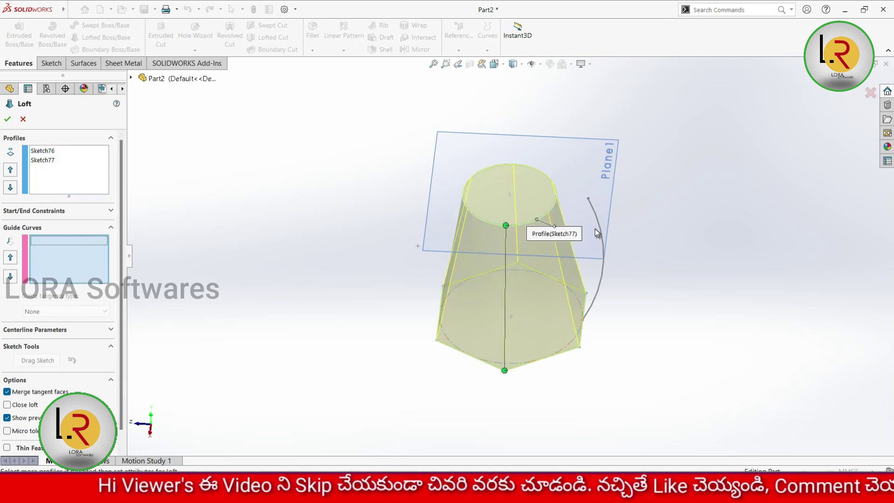
click(601, 240)
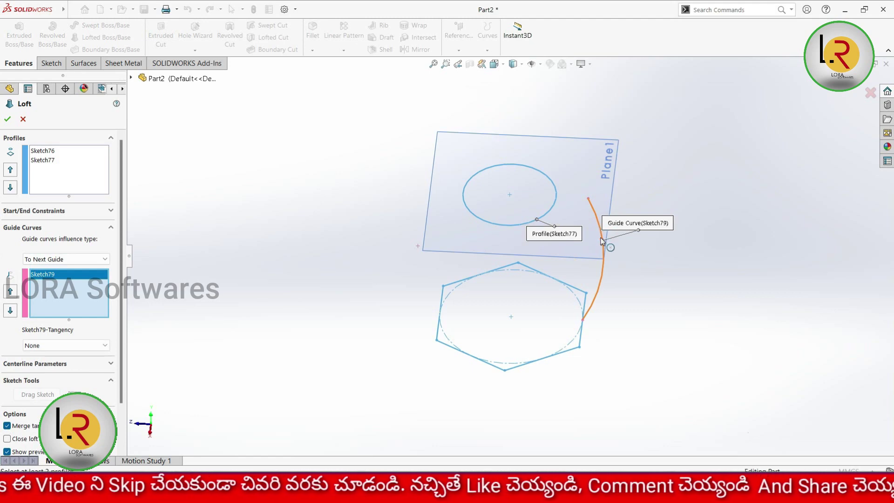
middle_drag(617, 358, 616, 295)
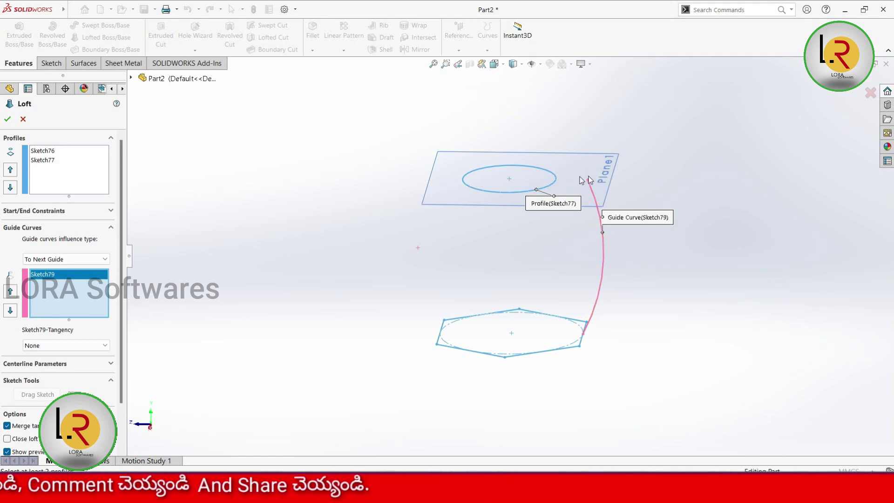
click(23, 119)
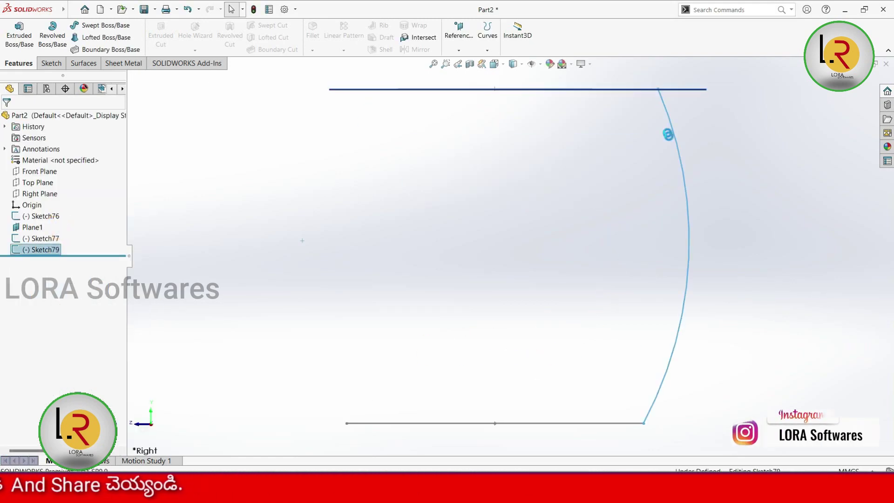
- Redraw Sketch79 as a 3-point arc from the hexagon to the circle
right_click(670, 195)
click(705, 345)
click(571, 342)
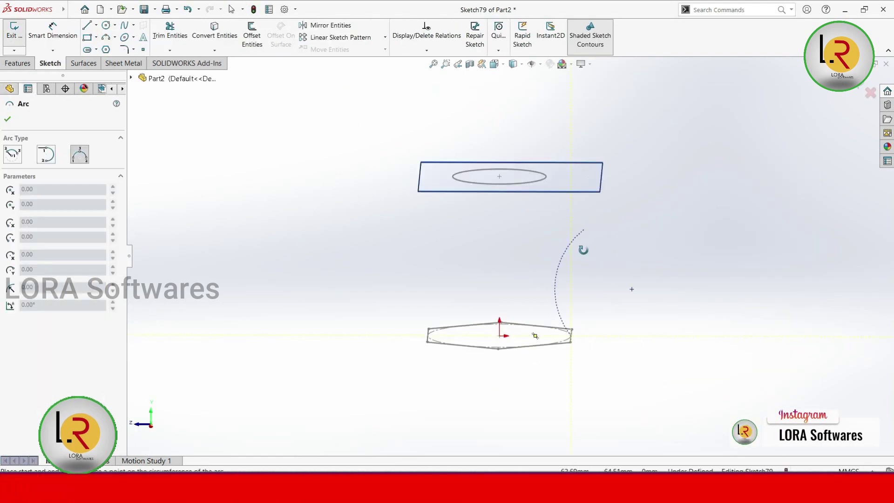
click(545, 177)
click(585, 267)
key(Escape)
key(ctrl+b)
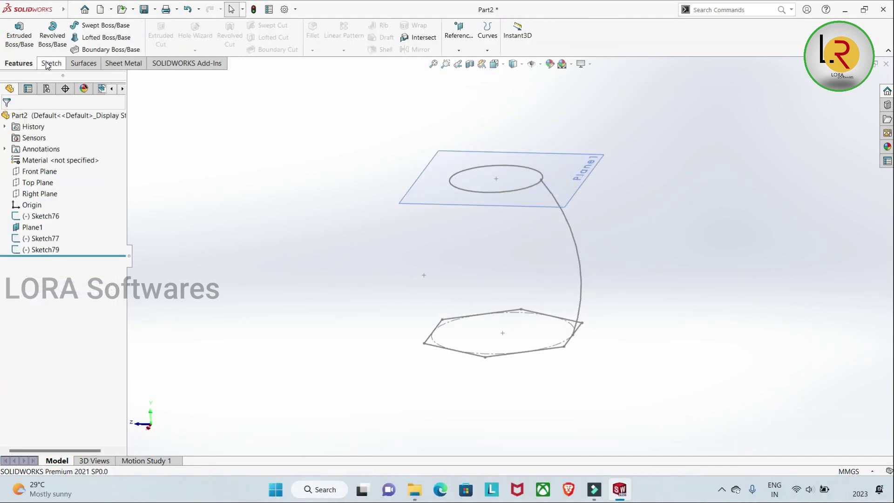
- Preview a loft with Sketch76 and Sketch77 as profiles and Sketch79 as guide curve
click(102, 39)
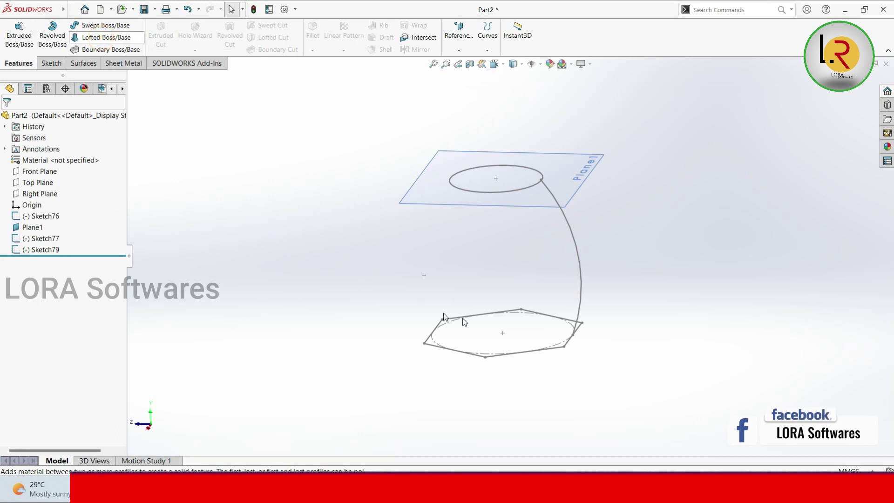
click(514, 194)
click(54, 254)
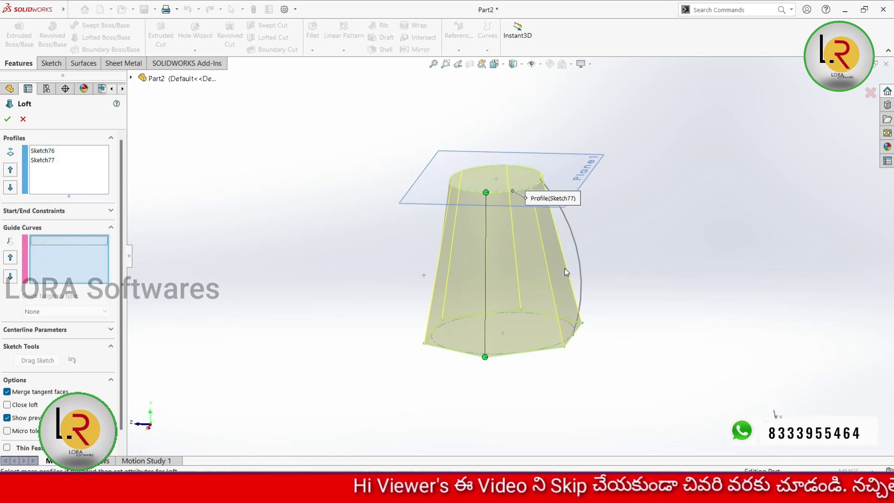
click(582, 282)
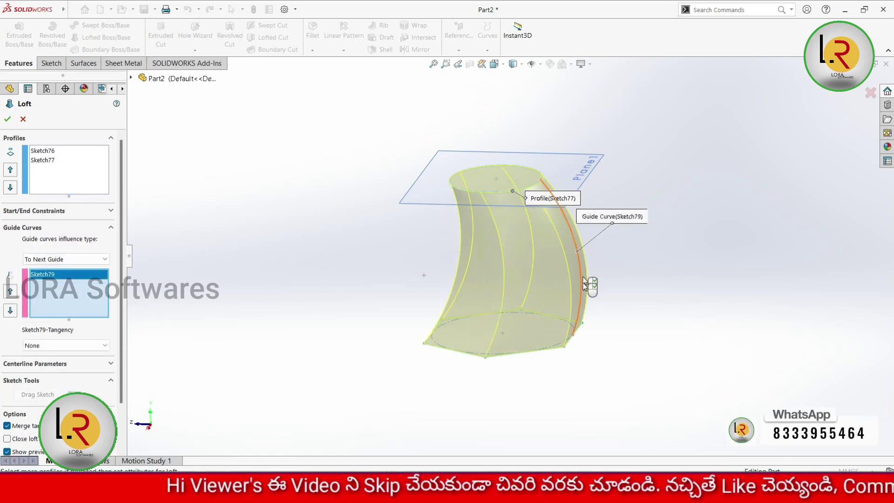
middle_drag(581, 369, 589, 366)
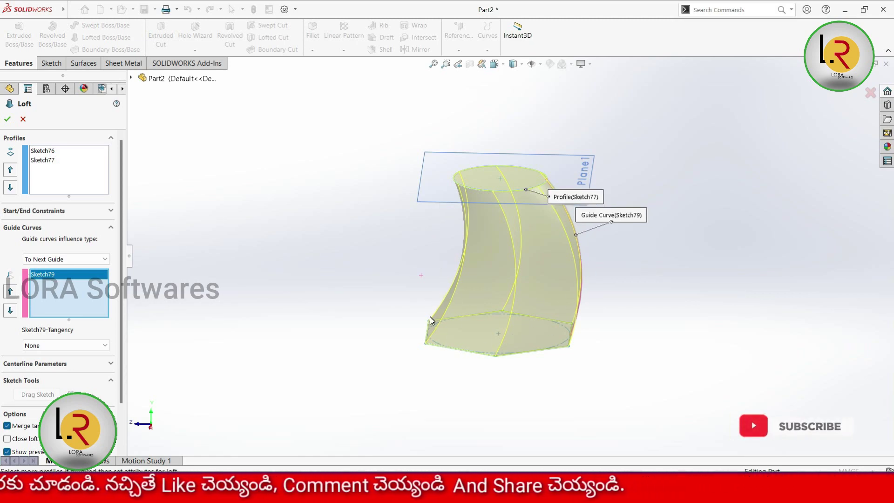
- Remove the guide curve and make the loft start Normal To Profile at 14°
right_click(90, 278)
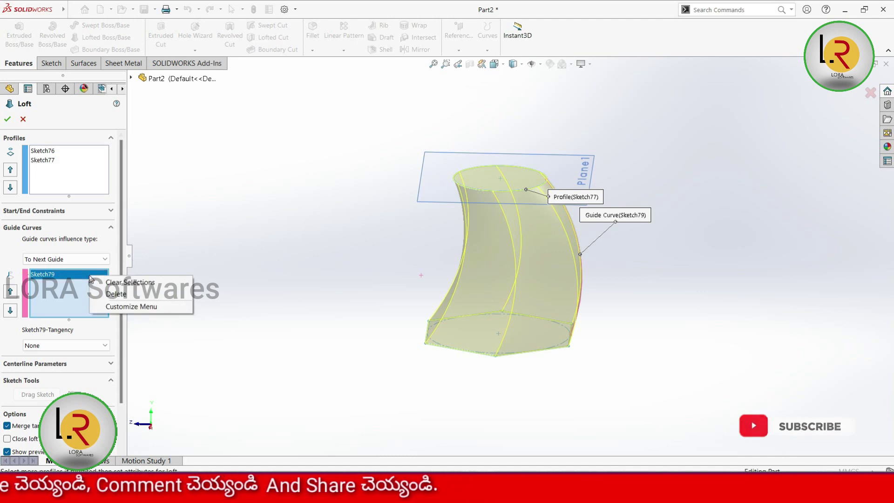
click(111, 294)
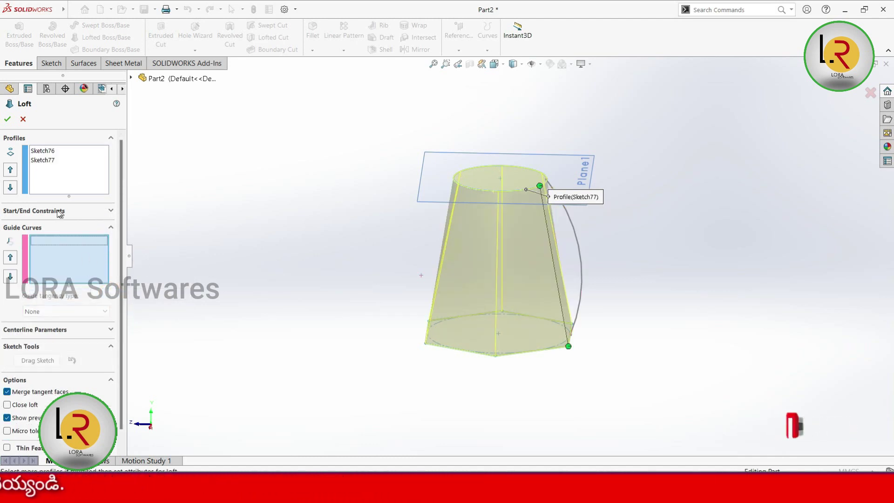
click(111, 211)
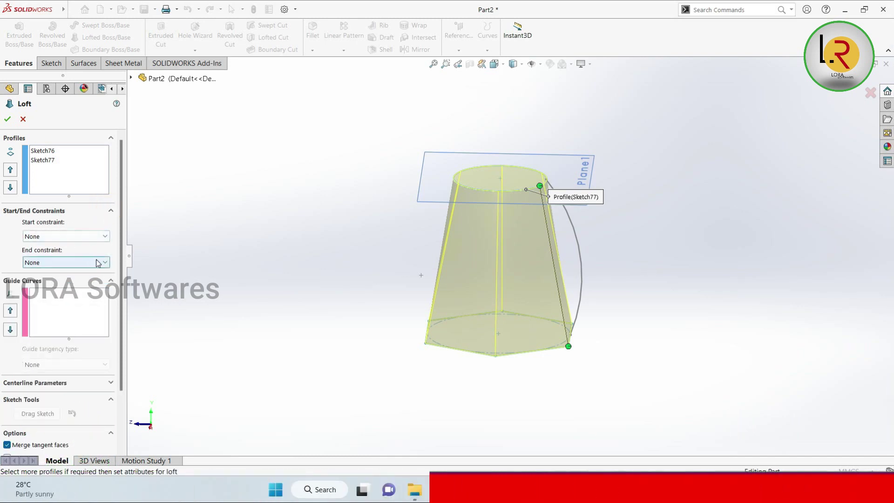
click(97, 237)
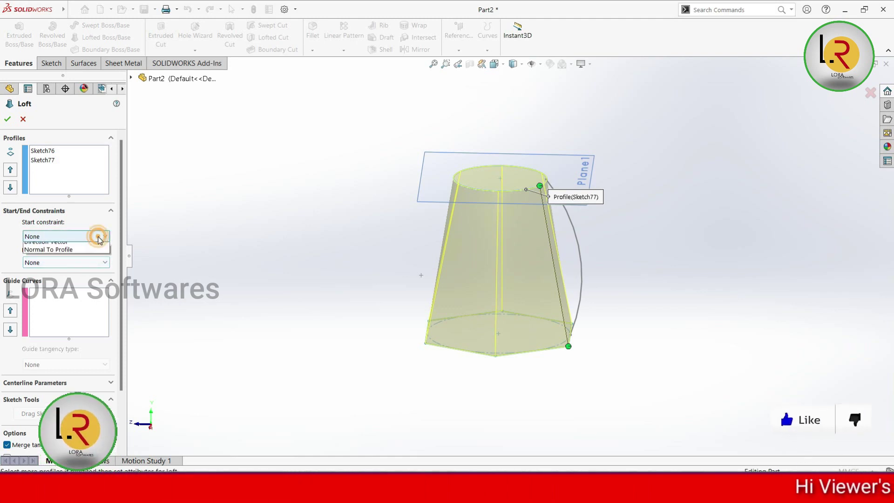
click(76, 262)
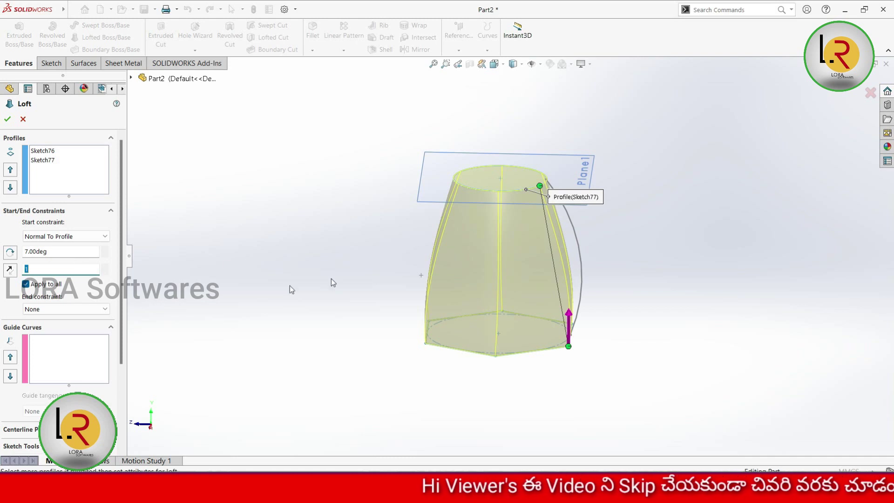
mouse_move(103, 268)
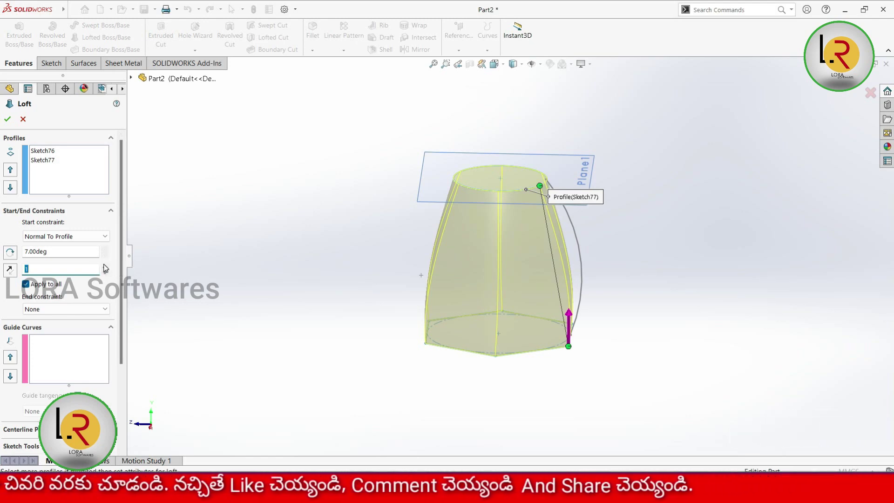
text(1.6)
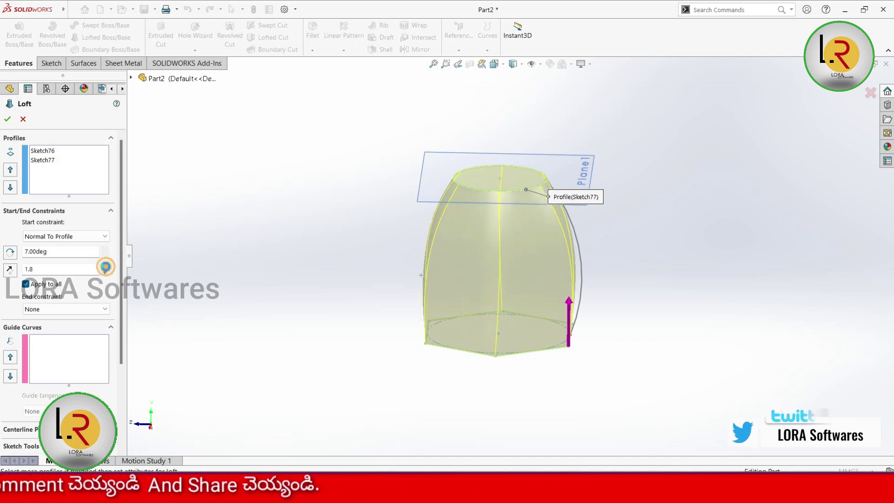
click(105, 267)
click(105, 268)
click(106, 267)
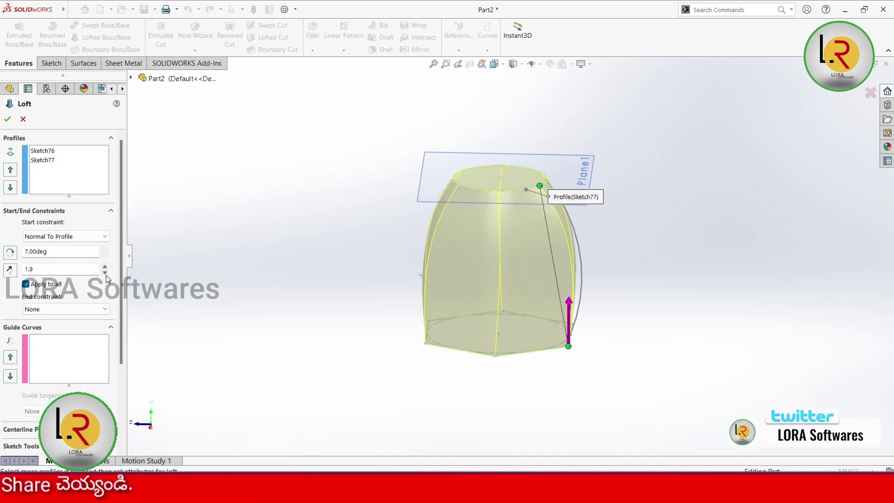
click(105, 272)
click(105, 272)
click(105, 272)
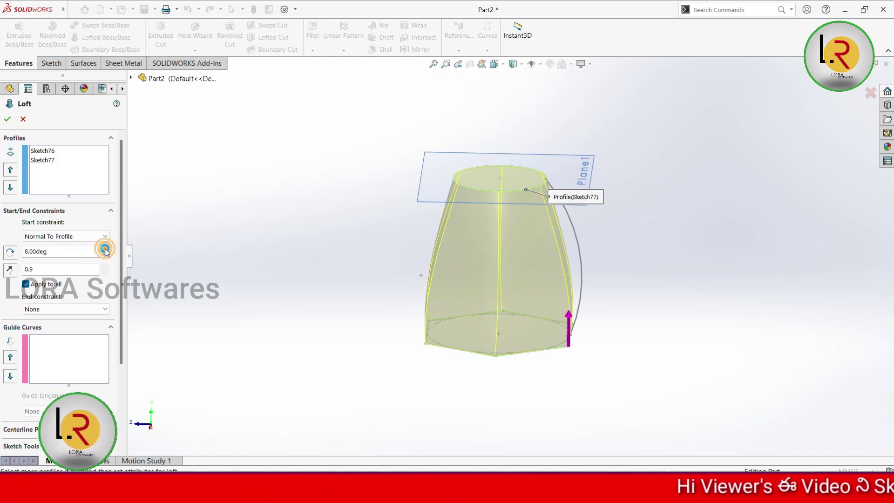
click(105, 249)
click(106, 248)
click(106, 248)
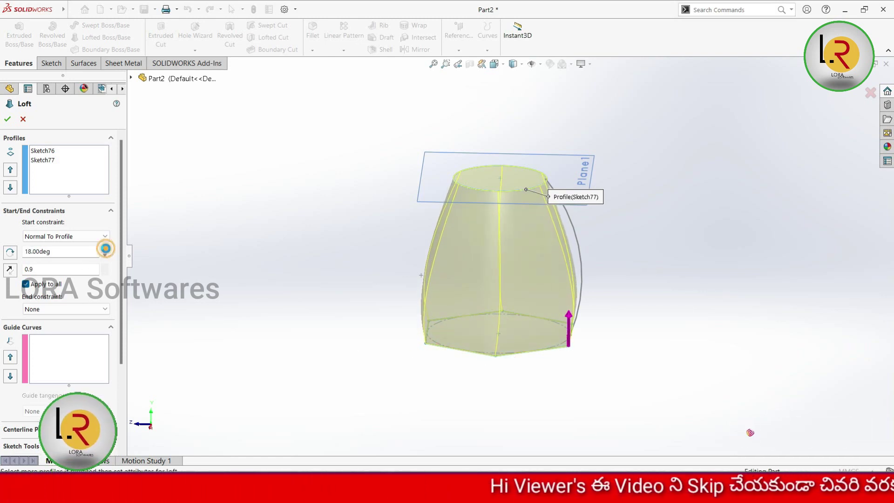
click(106, 248)
click(105, 249)
click(105, 248)
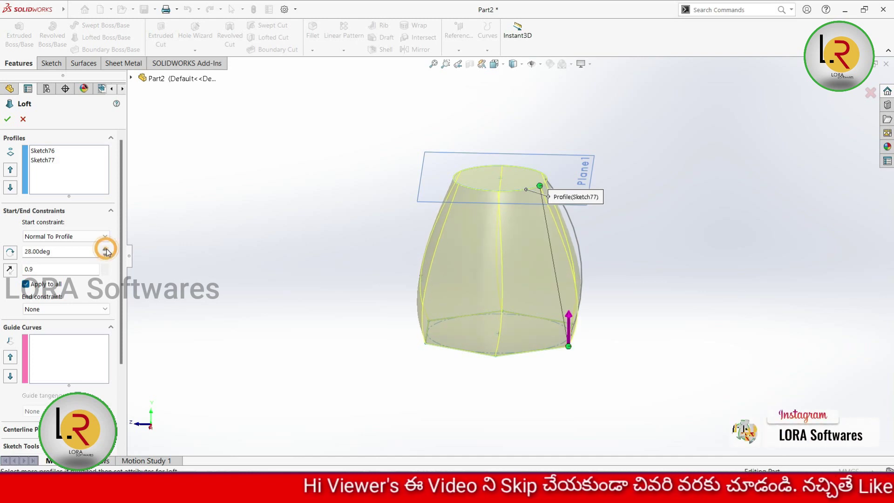
click(105, 256)
click(105, 256)
click(106, 256)
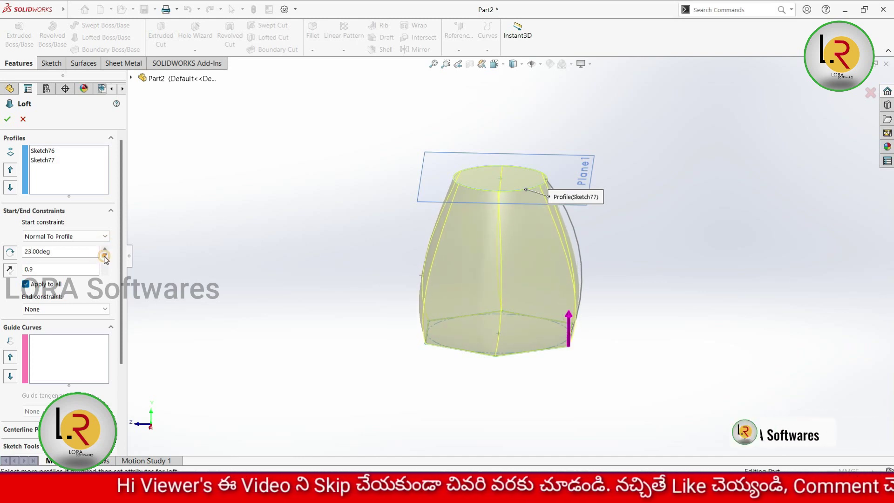
click(105, 255)
click(104, 256)
click(105, 256)
click(103, 255)
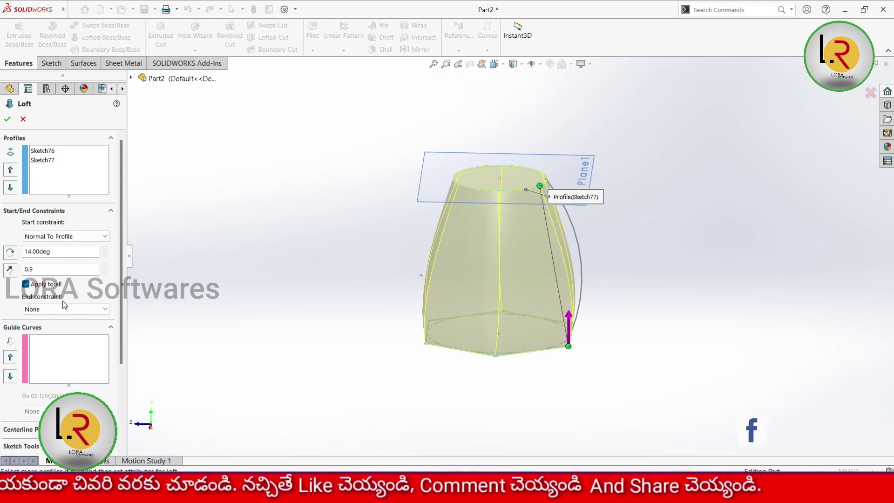
- Make the loft end Normal To Profile with tangent length 1.8 and angle 0°
click(88, 309)
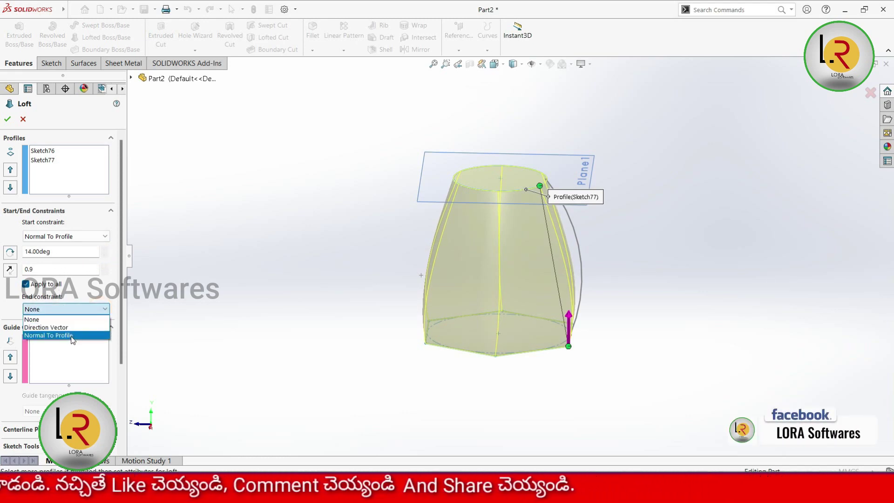
click(73, 336)
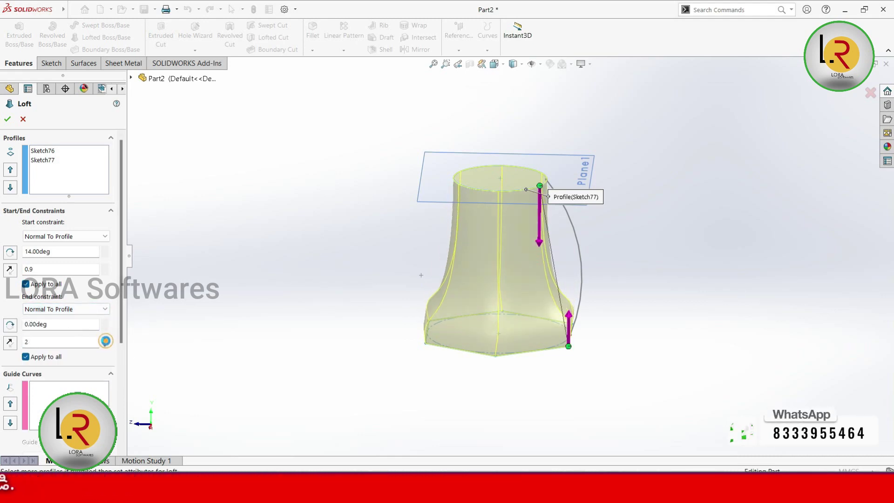
click(105, 340)
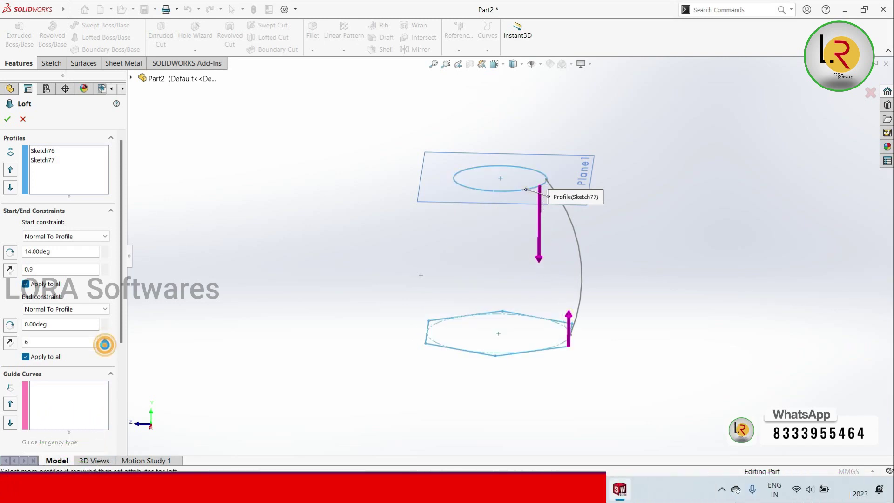
click(106, 345)
click(105, 346)
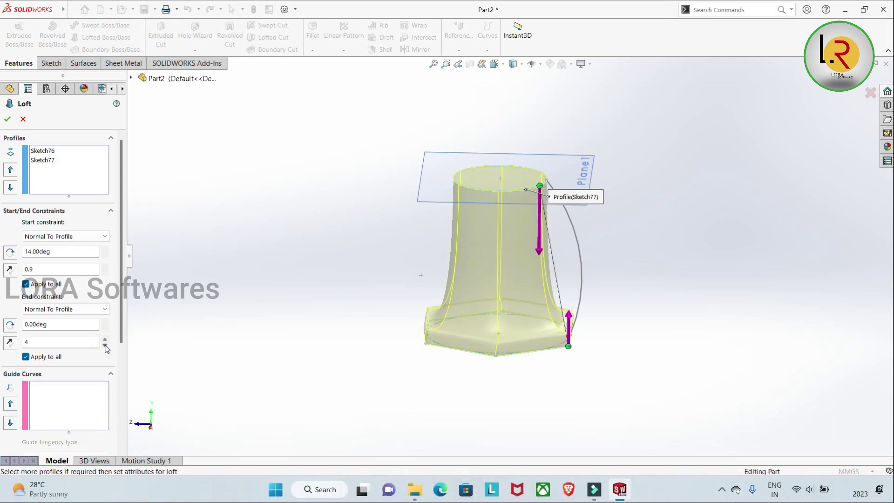
click(105, 345)
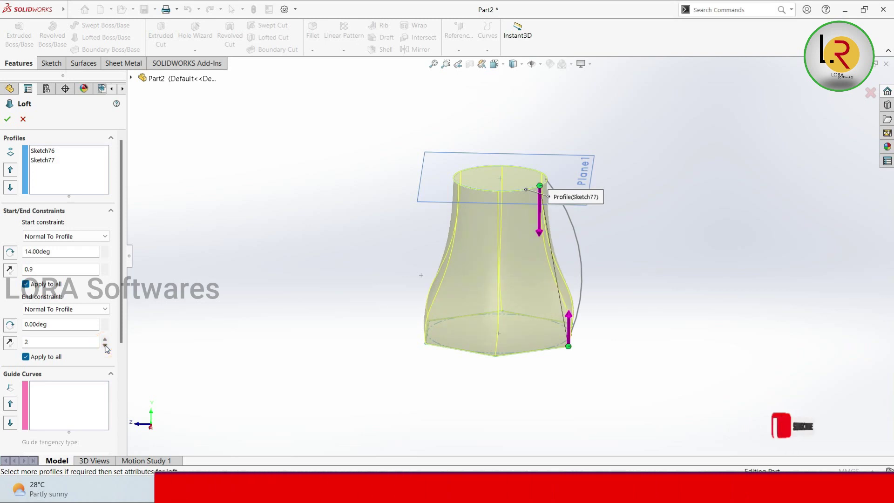
click(105, 339)
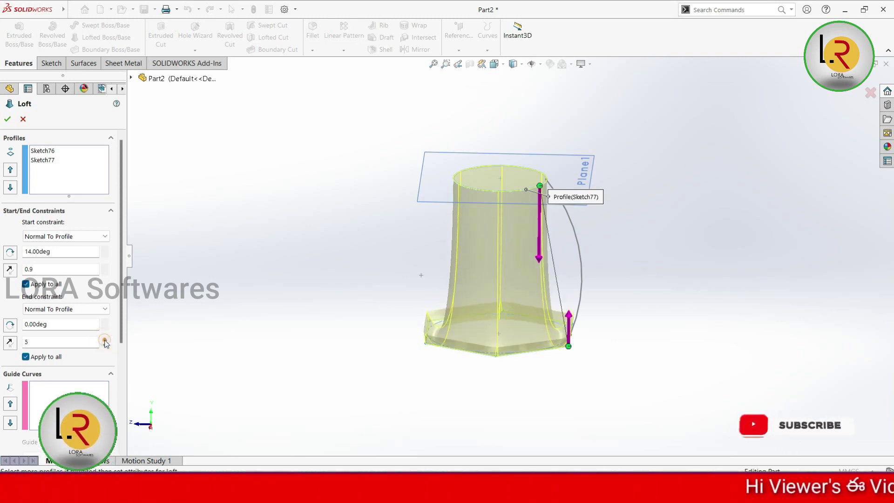
click(105, 339)
click(106, 345)
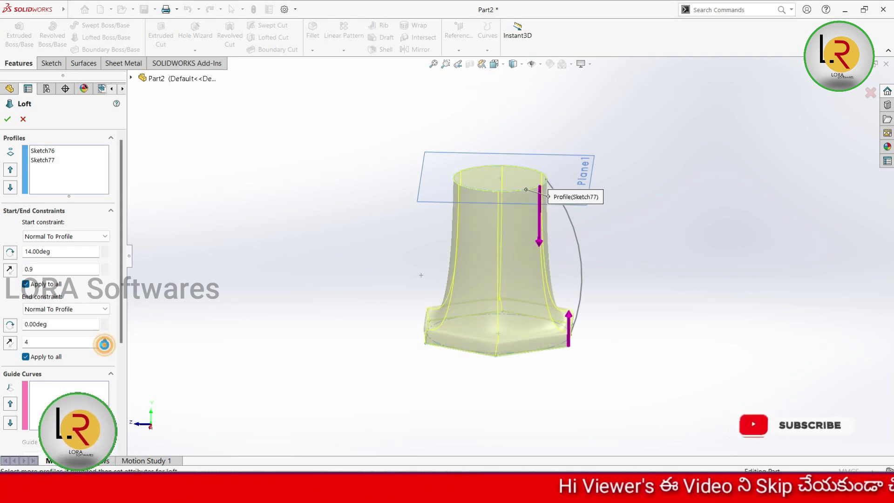
click(105, 346)
click(105, 346)
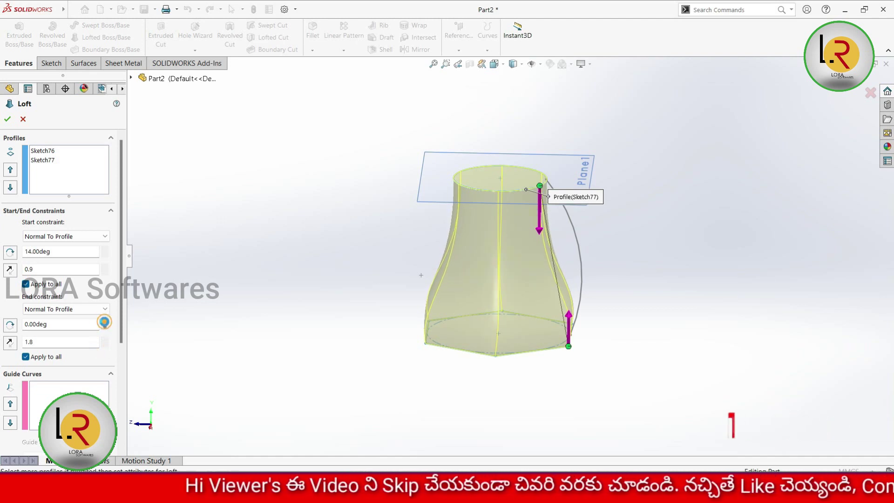
click(104, 321)
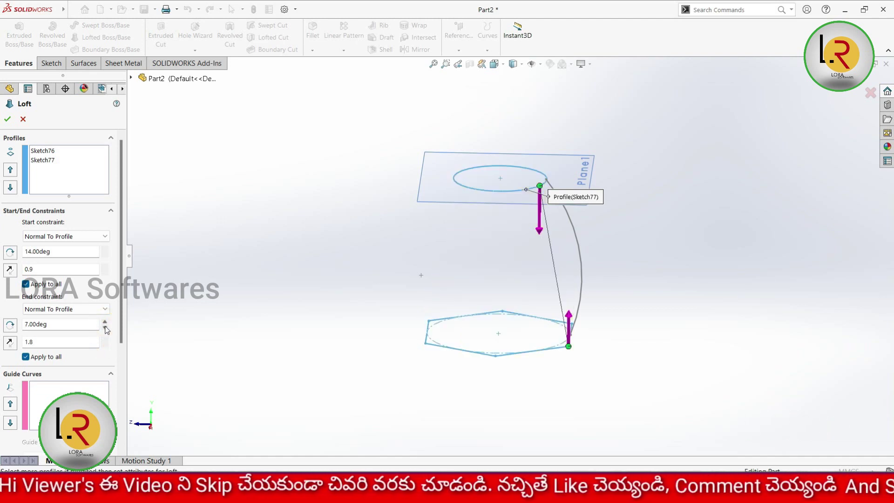
click(106, 329)
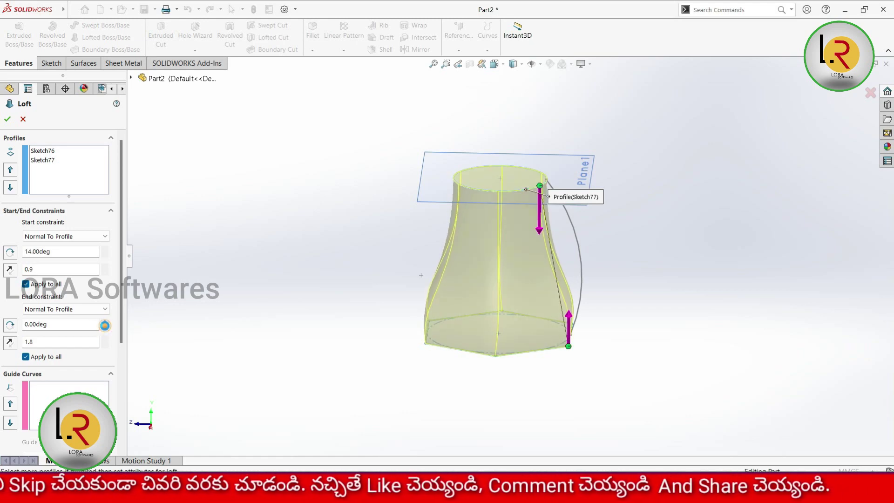
- Fit the loft in view and accept it to create Loft1
scroll(154, 376, down, 4)
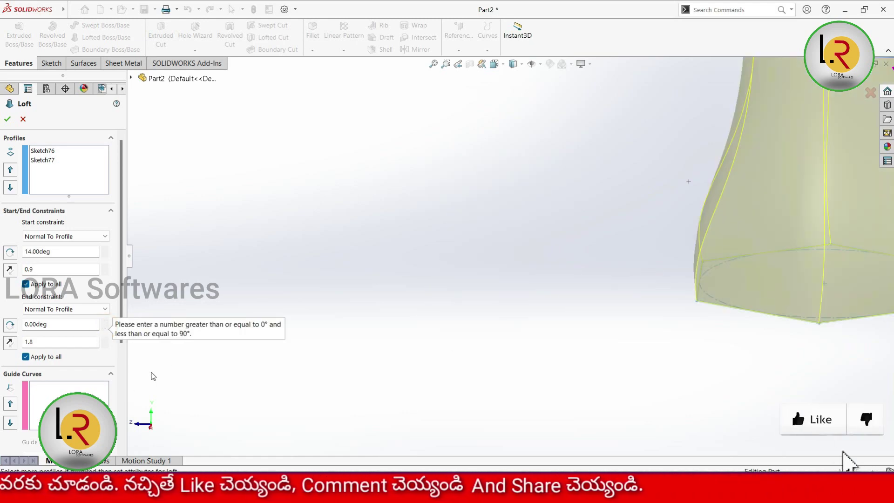
key(z)
key(z)
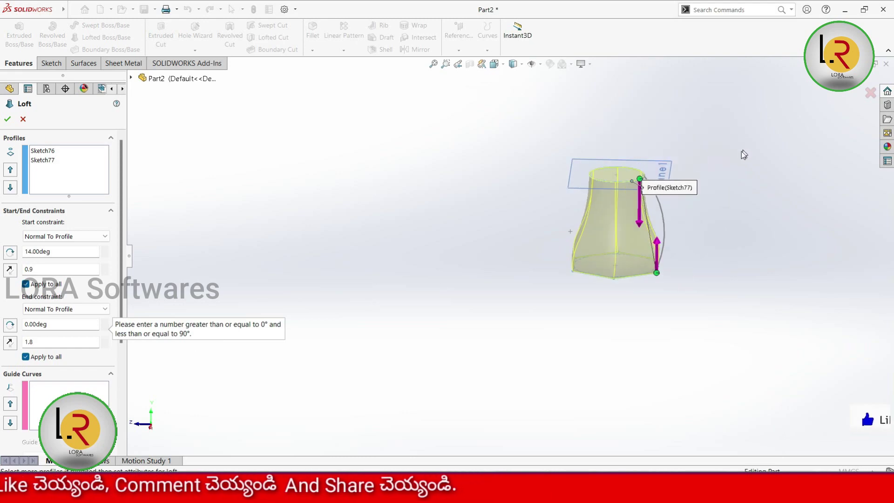
scroll(744, 154, down, 2)
scroll(628, 214, down, 1)
scroll(629, 214, down, 2)
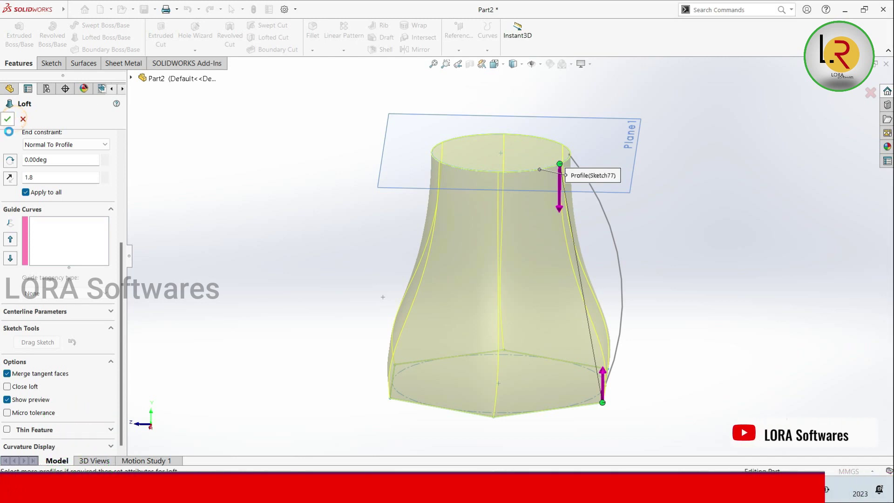
key(Return)
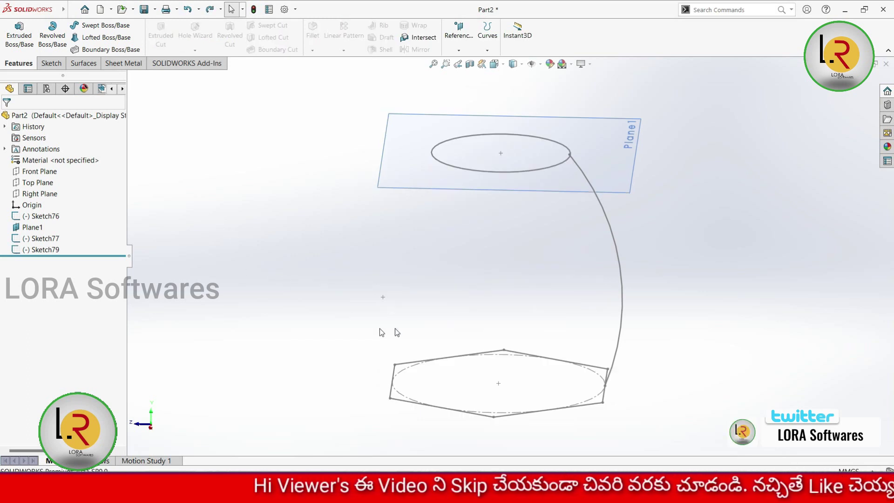
- Sketch an origin-centred circle of radius about 67.9 on the Top Plane around the hexagon
click(45, 63)
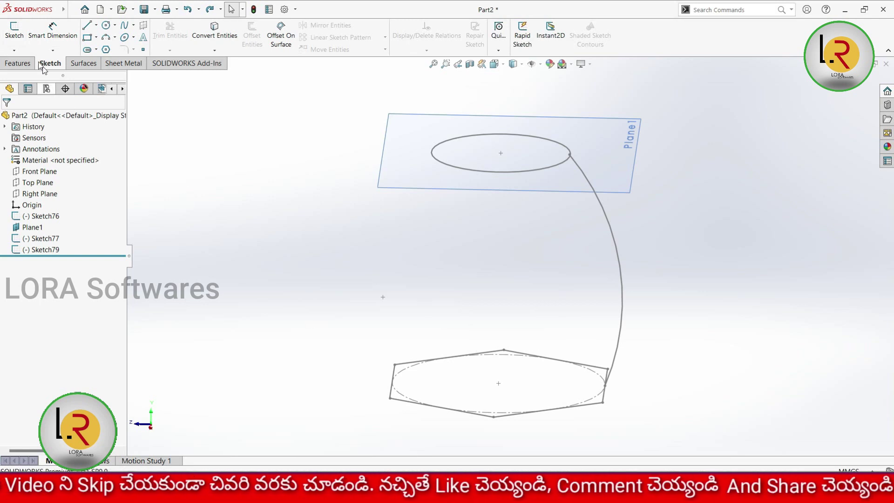
click(14, 29)
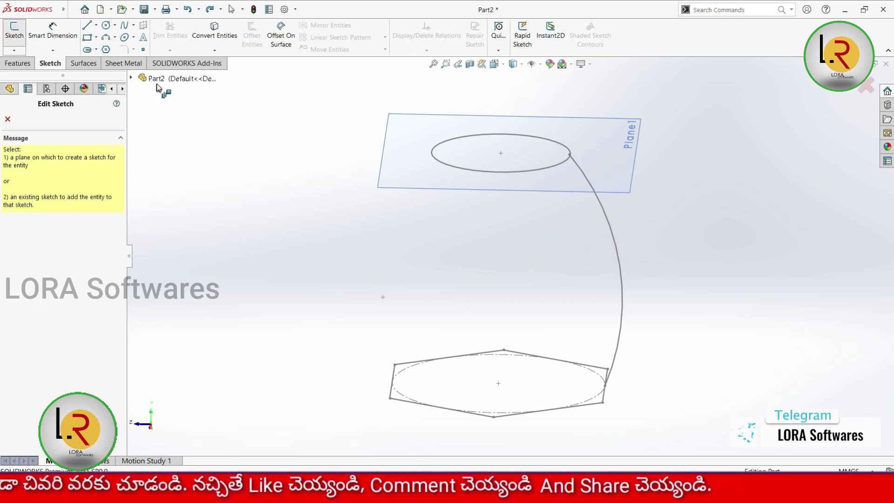
click(132, 79)
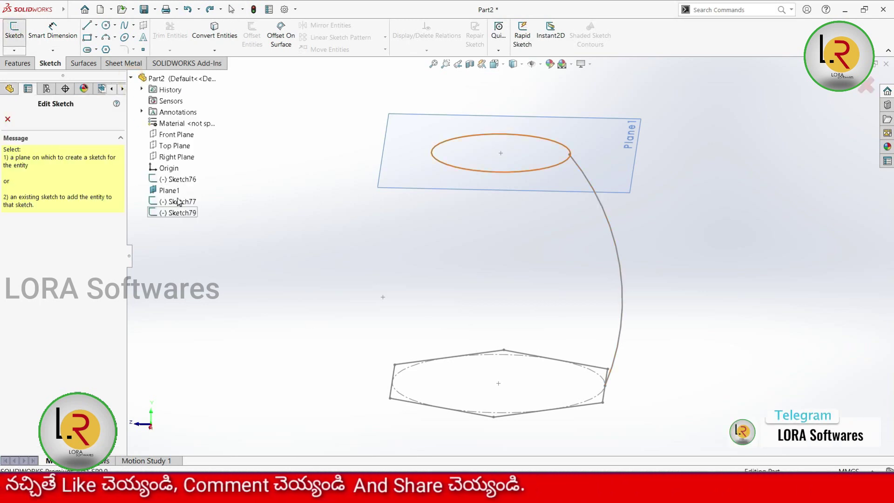
click(176, 145)
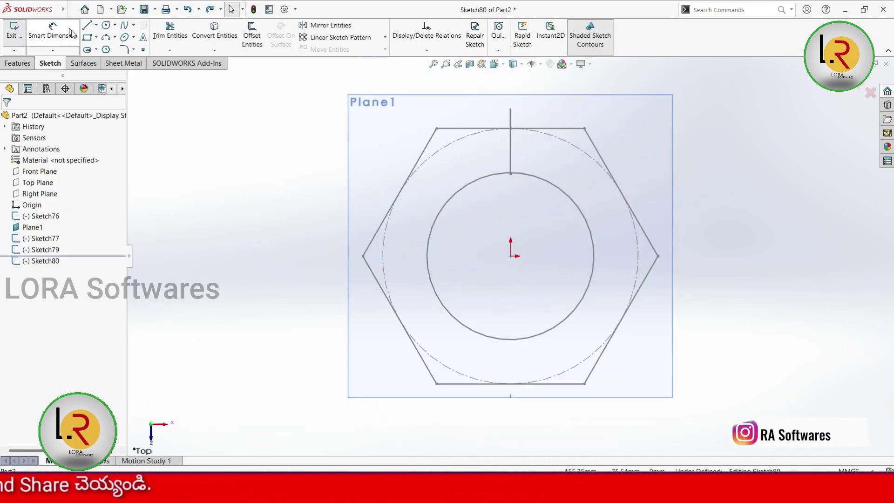
click(510, 255)
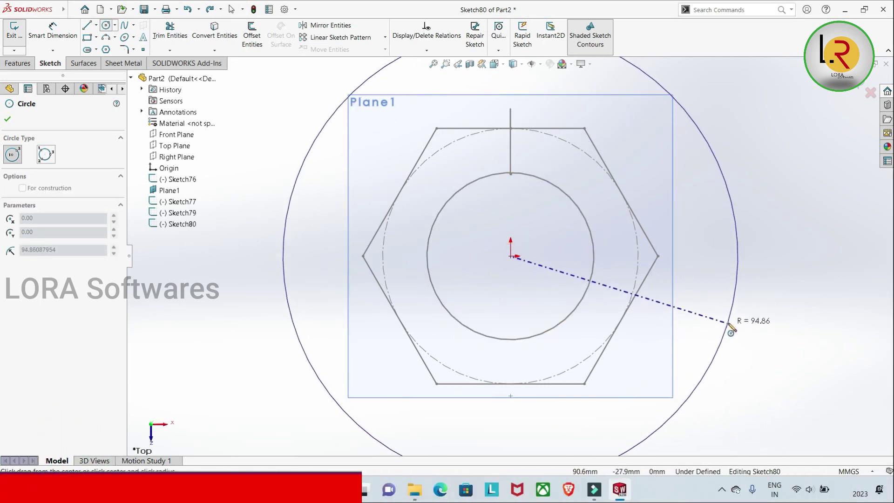
click(673, 262)
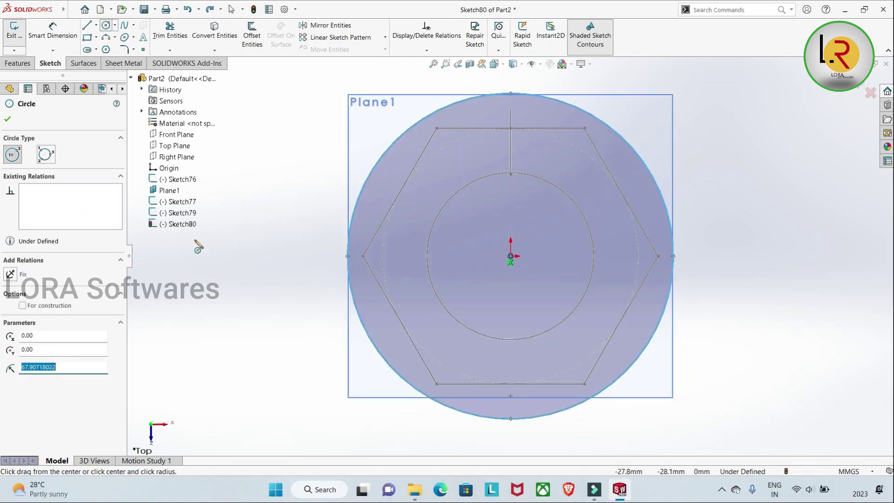
click(8, 120)
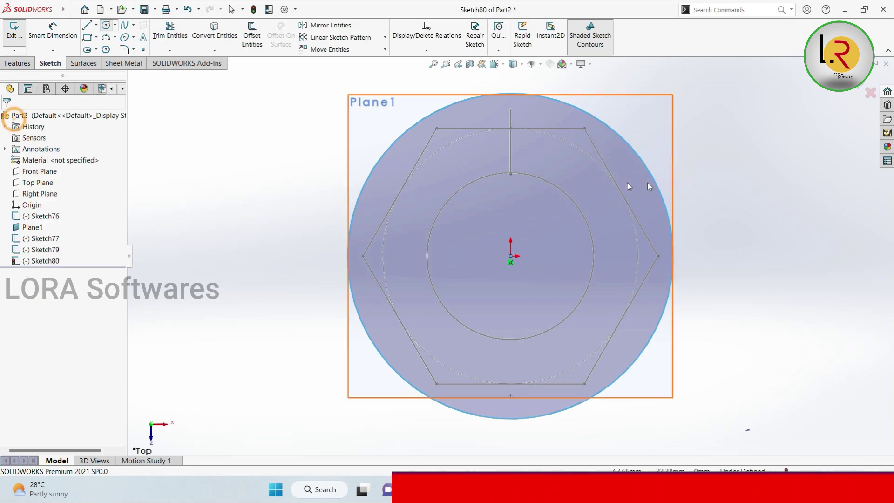
click(17, 63)
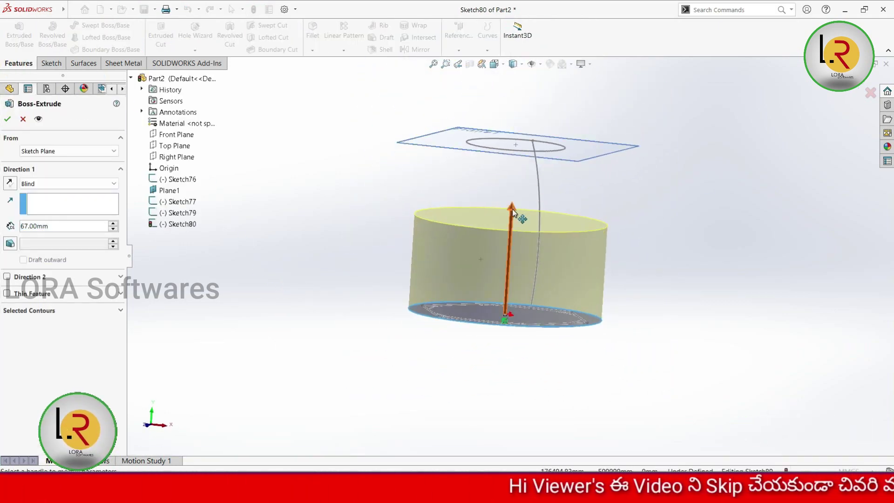
- Extrude the circle 137 mm Blind into a solid cylinder and orbit to inspect it
drag(512, 212, 517, 110)
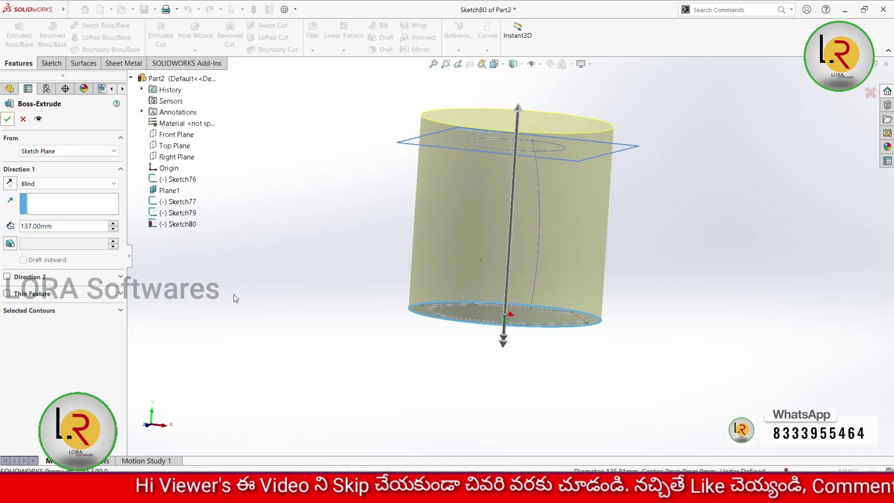
key(Return)
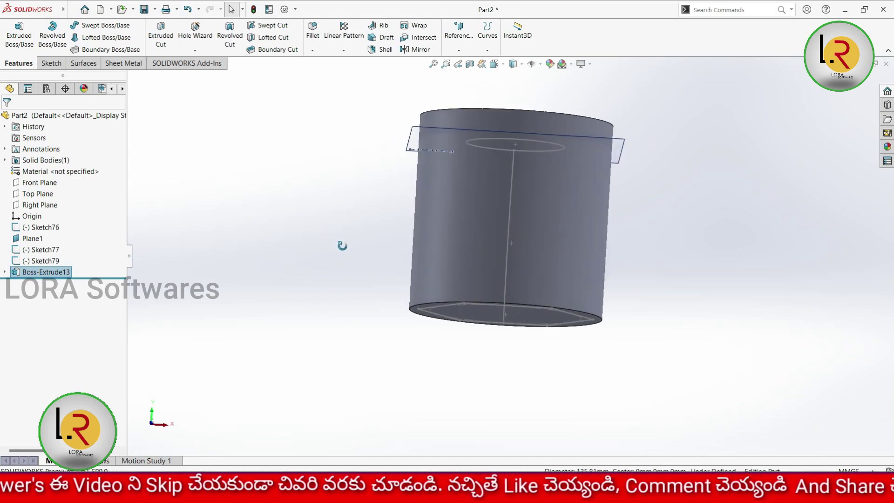
middle_drag(342, 245, 333, 311)
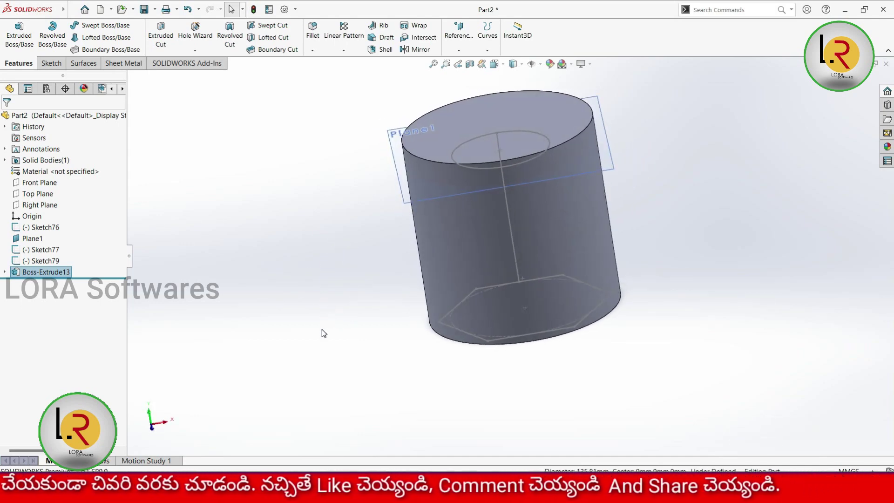
mouse_move(346, 276)
middle_down()
mouse_move(354, 387)
mouse_move(358, 284)
middle_up()
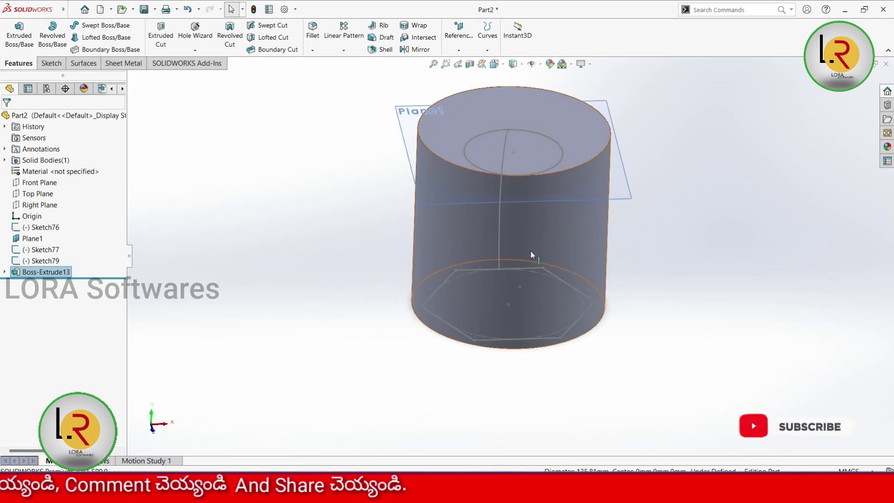
middle_drag(522, 365, 443, 356)
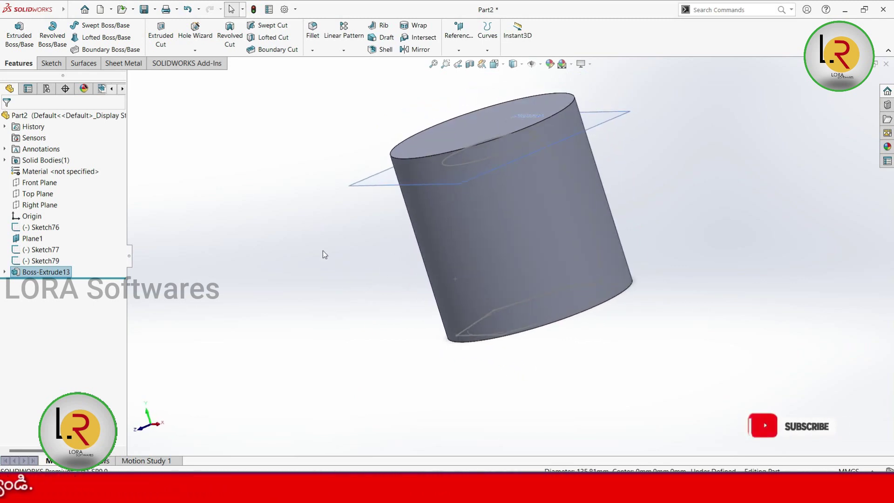
- Start a lofted cut with the hexagon sketch and top circle as profiles
click(269, 40)
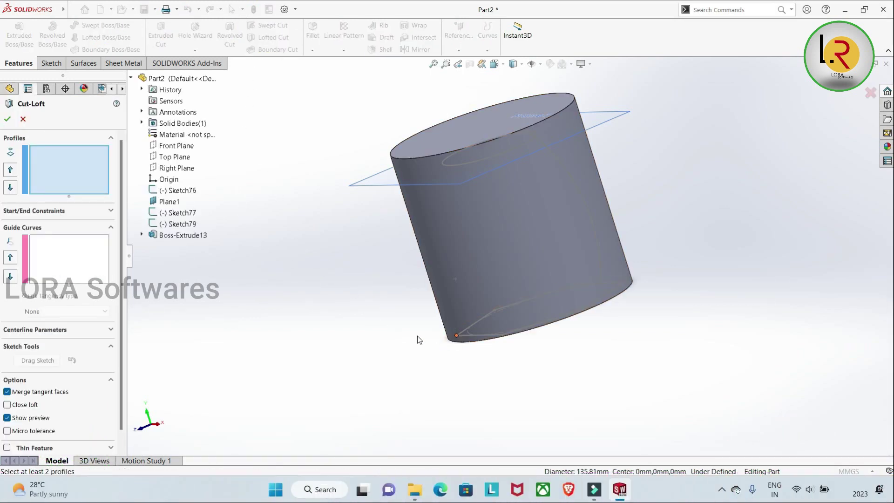
mouse_move(417, 336)
middle_down()
mouse_move(373, 361)
mouse_move(478, 370)
middle_up()
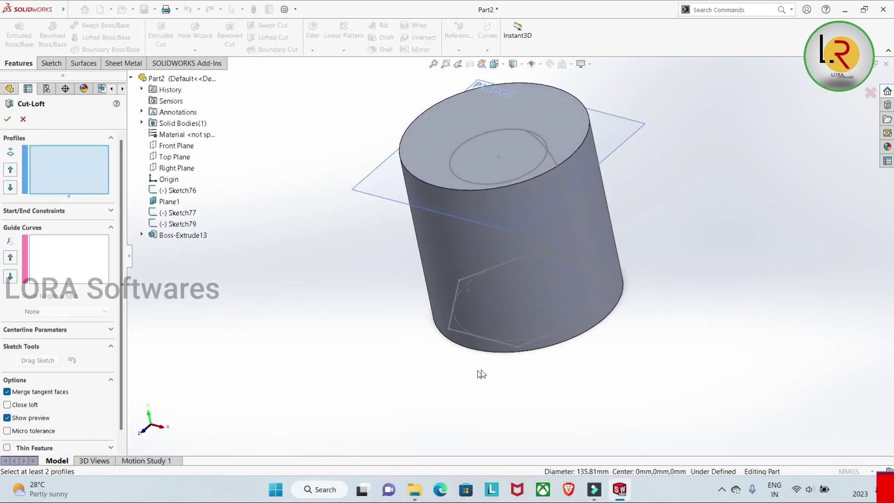
click(500, 347)
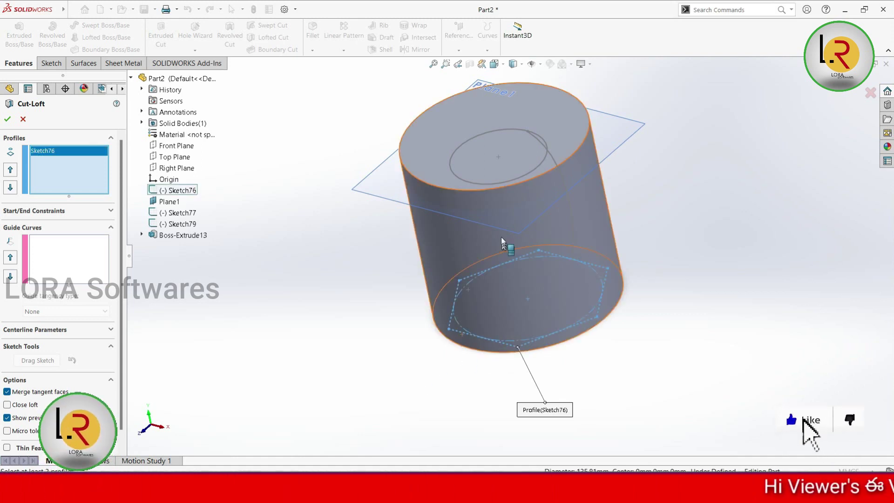
click(481, 185)
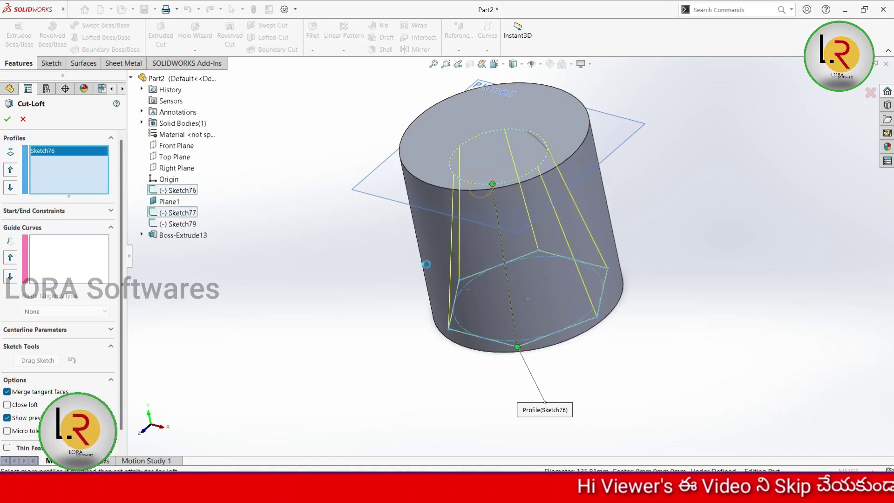
middle_drag(356, 368, 334, 319)
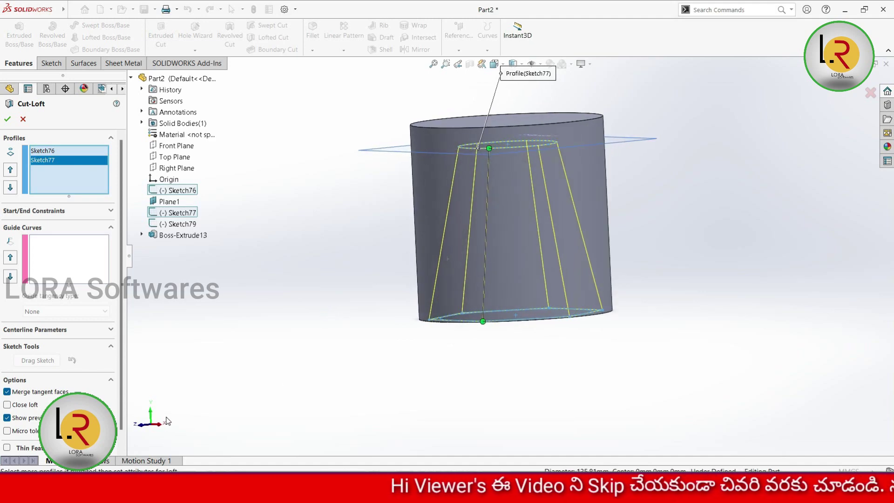
- Add Sketch79 as a guide curve, then remove it again
click(64, 264)
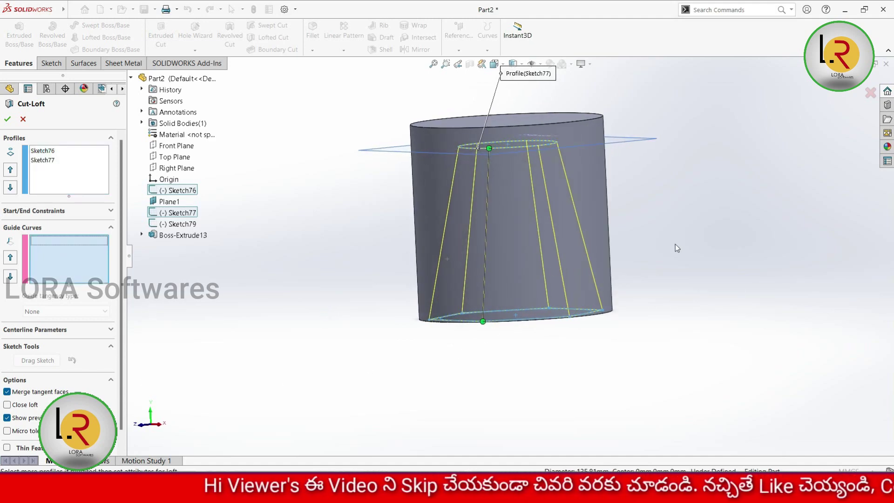
middle_drag(675, 248, 630, 262)
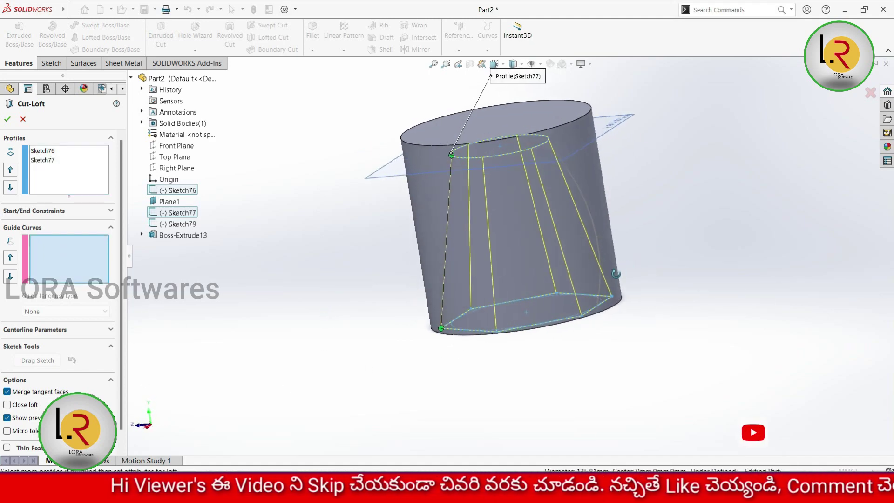
click(598, 223)
middle_drag(580, 353, 593, 353)
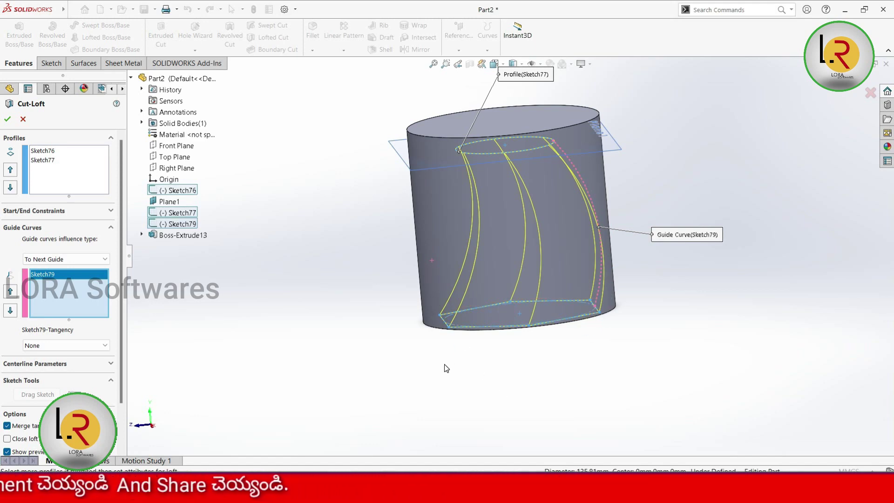
middle_drag(497, 399, 335, 268)
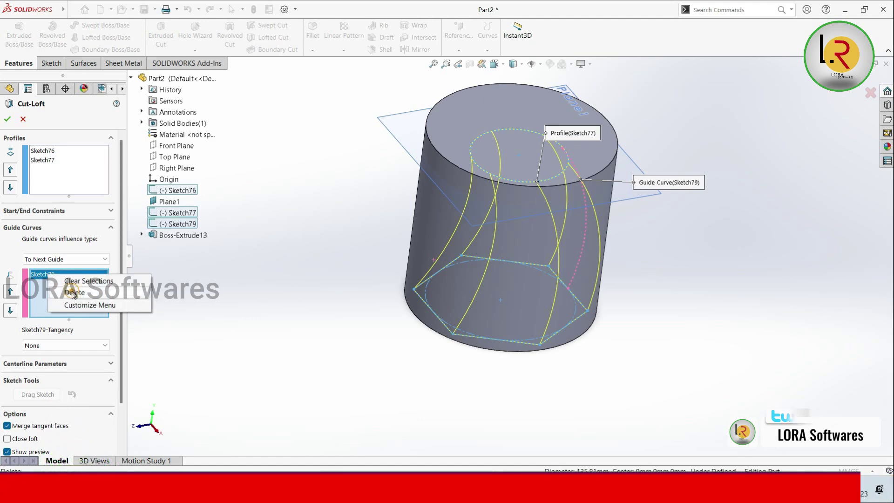
click(73, 293)
mouse_move(397, 316)
middle_down()
mouse_move(359, 252)
mouse_move(364, 279)
middle_up()
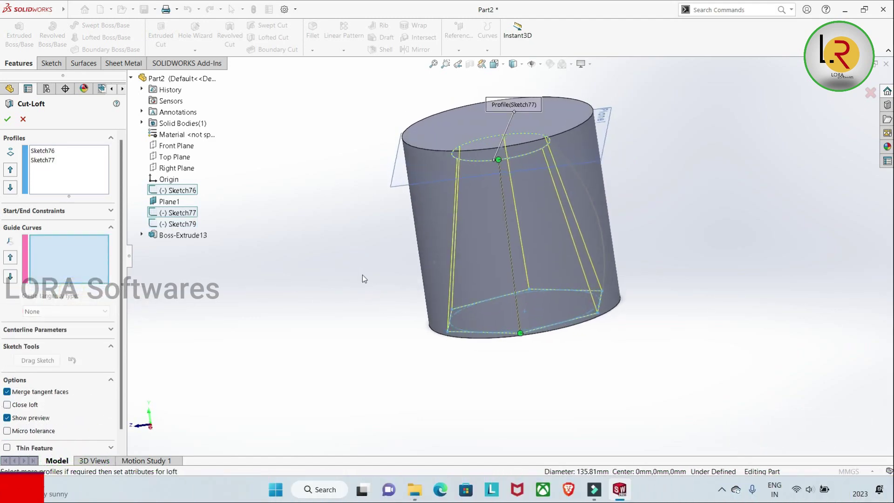
- Make the cut's start Normal To Profile with tangent length 1.7
click(113, 211)
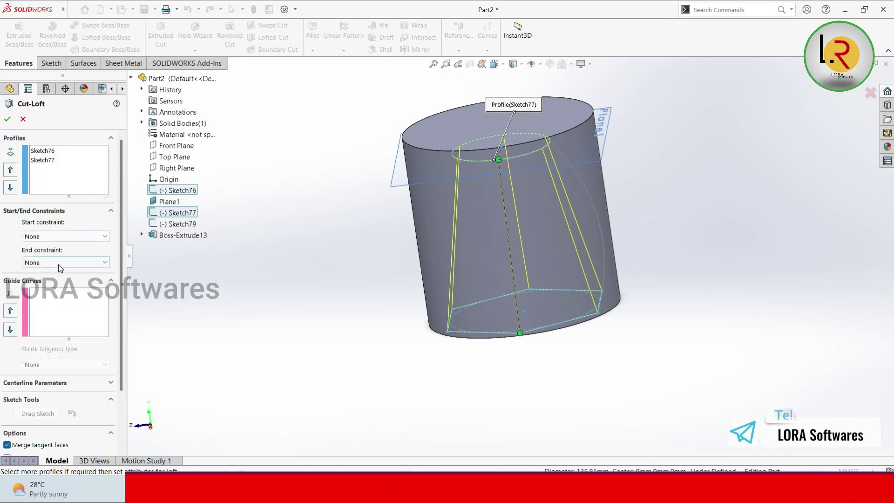
click(103, 236)
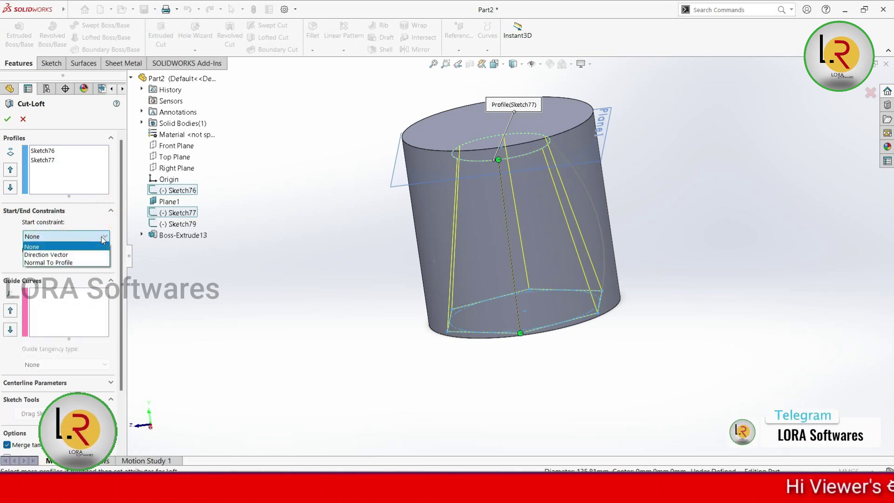
click(66, 263)
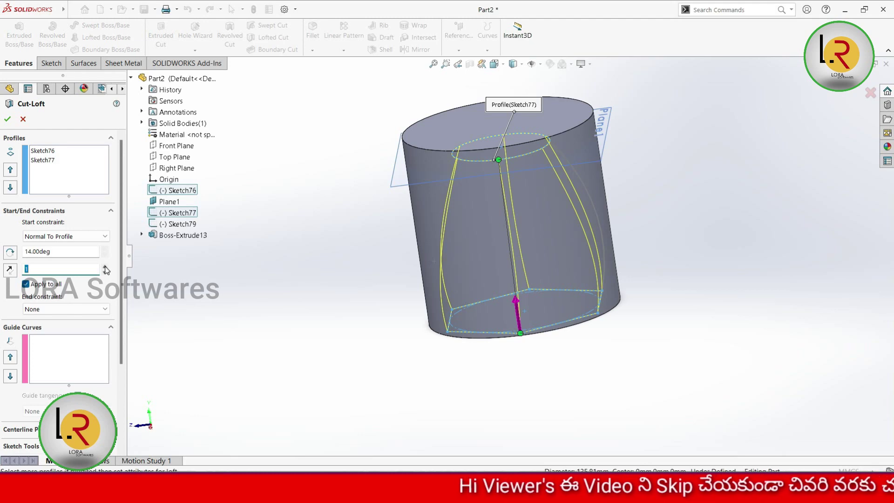
click(105, 266)
click(104, 266)
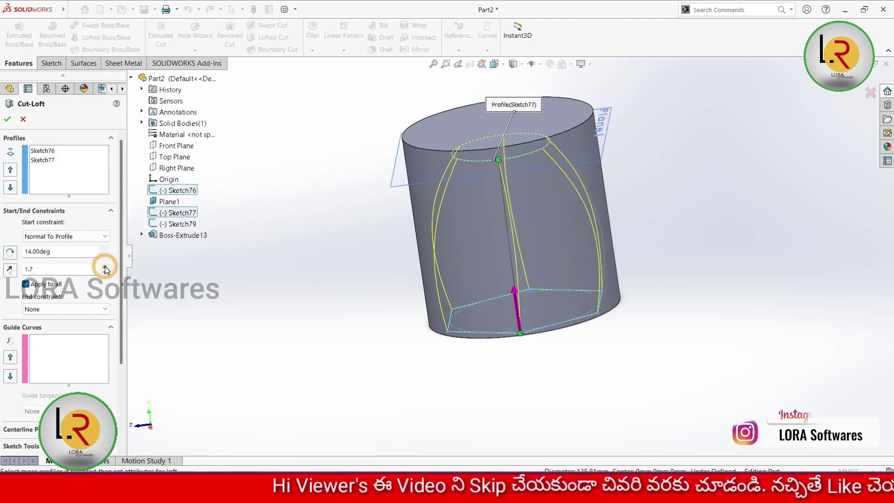
middle_drag(338, 325, 337, 265)
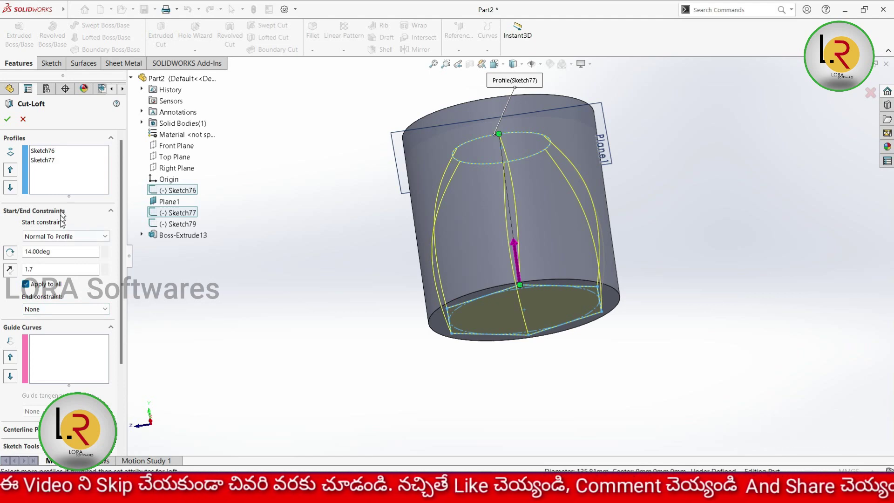
- Make the cut's end Normal To Profile at a 4° angle
click(93, 309)
click(67, 338)
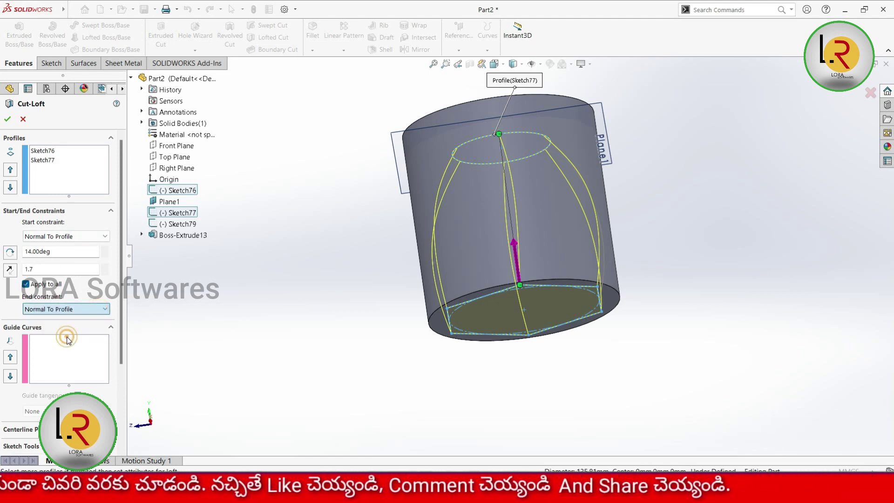
click(104, 321)
click(104, 321)
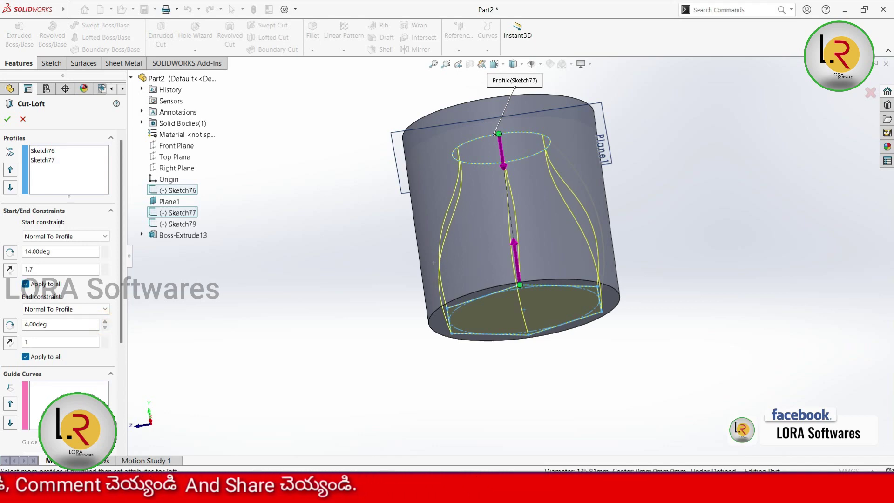
key(Return)
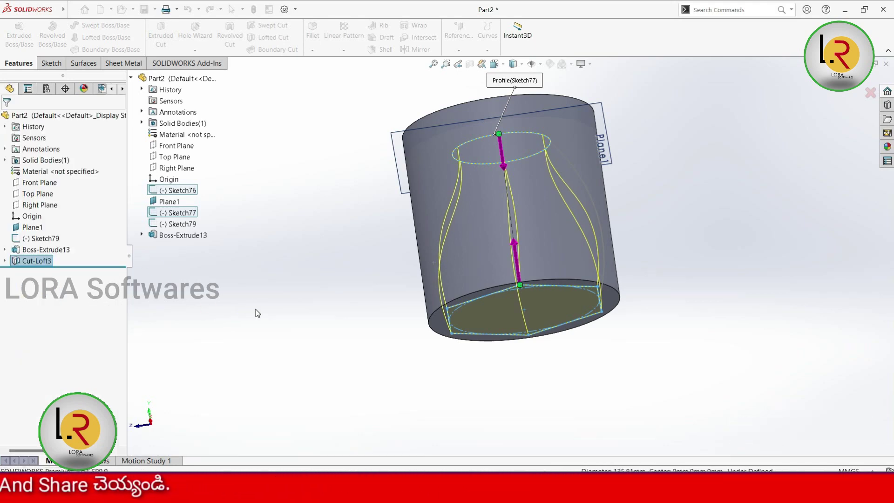
mouse_move(313, 320)
middle_down()
mouse_move(325, 167)
mouse_move(305, 154)
mouse_move(369, 192)
mouse_move(350, 199)
mouse_move(344, 351)
mouse_move(359, 335)
middle_up()
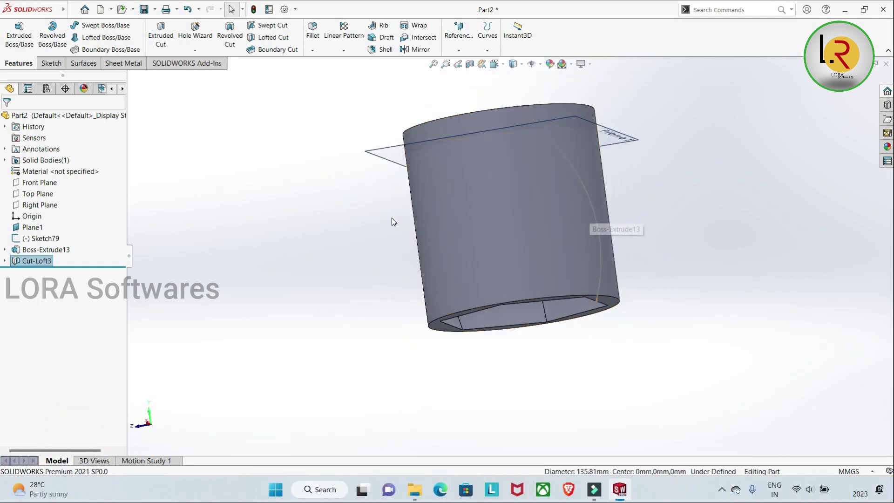
middle_drag(392, 218, 403, 311)
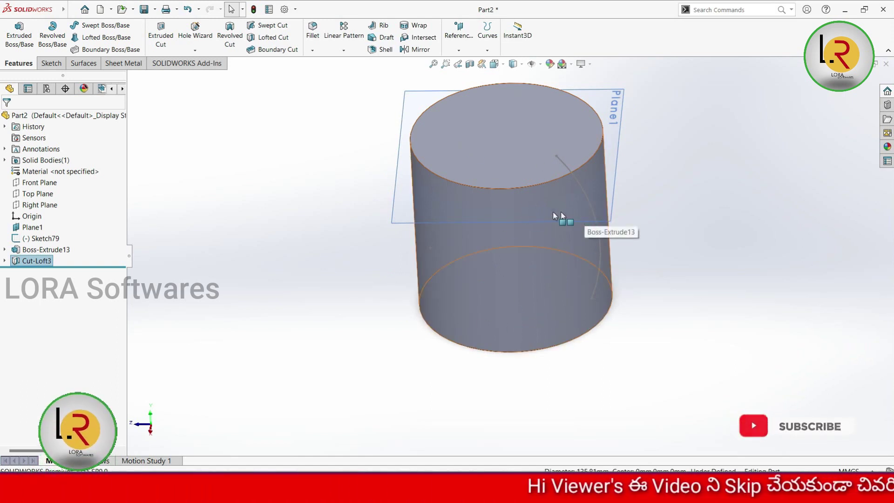
mouse_move(367, 261)
middle_down()
mouse_move(346, 205)
mouse_move(390, 280)
middle_up()
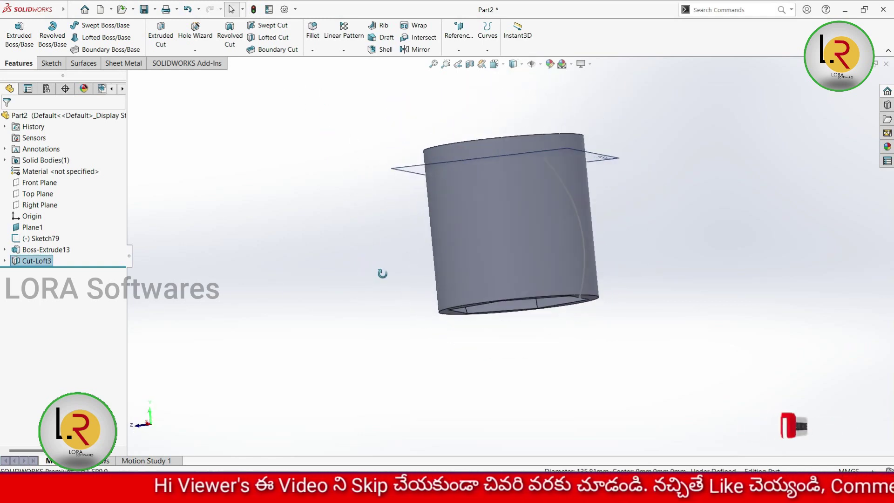
scroll(577, 195, down, 3)
scroll(573, 194, up, 2)
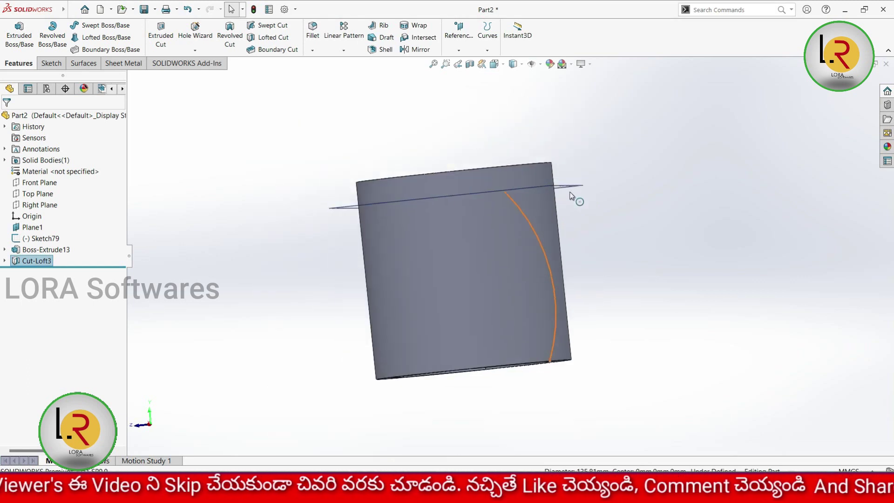
scroll(500, 247, up, 2)
middle_drag(500, 247, 501, 228)
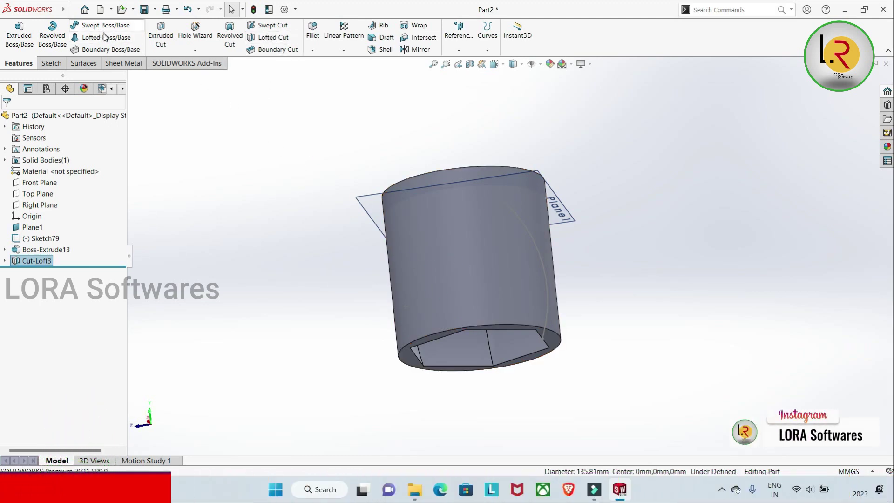
mouse_move(312, 272)
middle_down()
mouse_move(289, 157)
mouse_move(305, 228)
mouse_move(307, 215)
mouse_move(236, 172)
middle_up()
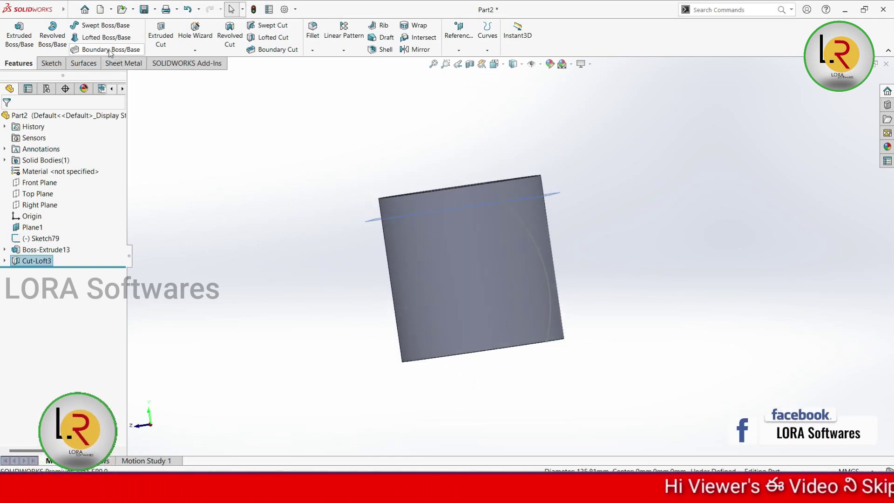
mouse_move(259, 229)
middle_down()
mouse_move(270, 181)
mouse_move(251, 196)
middle_up()
mouse_move(288, 222)
middle_down()
mouse_move(283, 179)
mouse_move(287, 256)
mouse_move(323, 275)
middle_up()
- Undo Cut-Loft3 and orbit so the hexagon sits below the circle
key(ctrl+z)
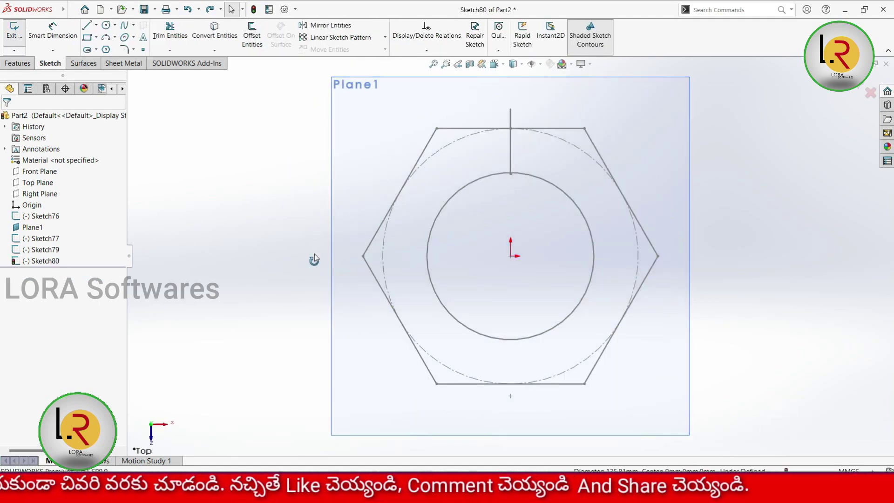
middle_drag(314, 253, 340, 332)
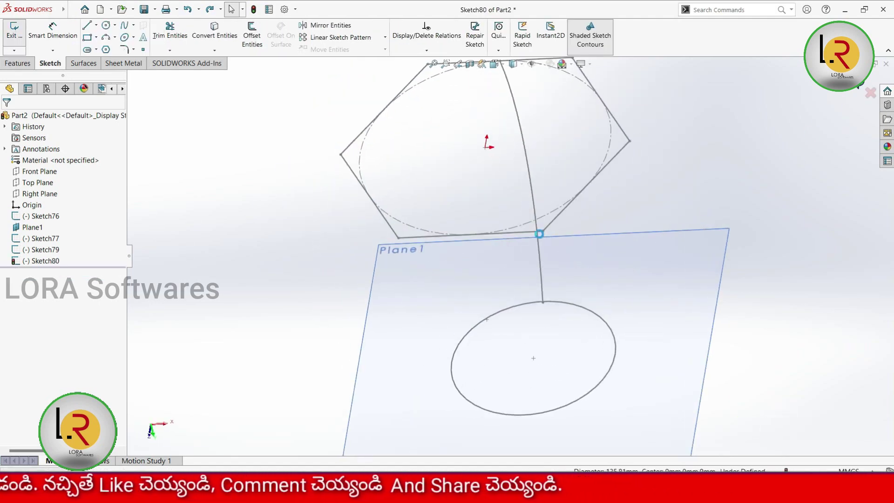
mouse_move(474, 247)
middle_down()
mouse_move(521, 308)
mouse_move(536, 279)
middle_up()
scroll(544, 200, up, 3)
scroll(549, 200, down, 1)
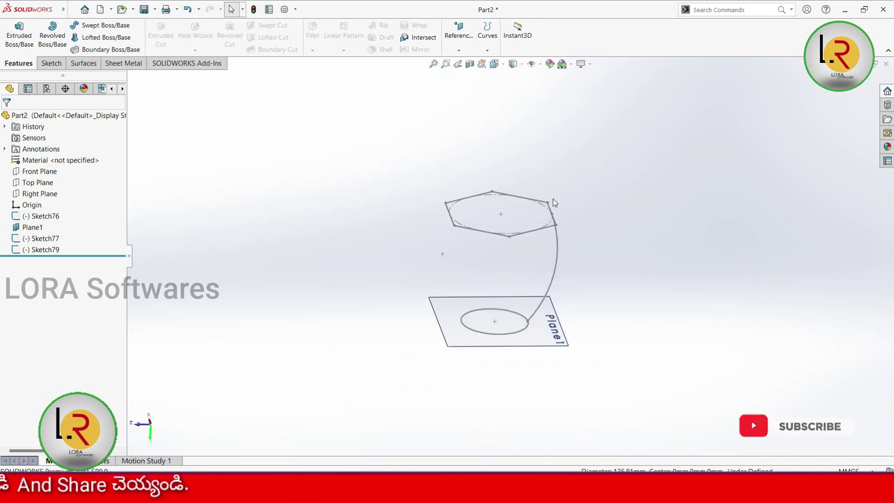
mouse_move(484, 316)
middle_down()
mouse_move(520, 122)
mouse_move(487, 160)
mouse_move(471, 299)
mouse_move(465, 238)
mouse_move(623, 356)
middle_up()
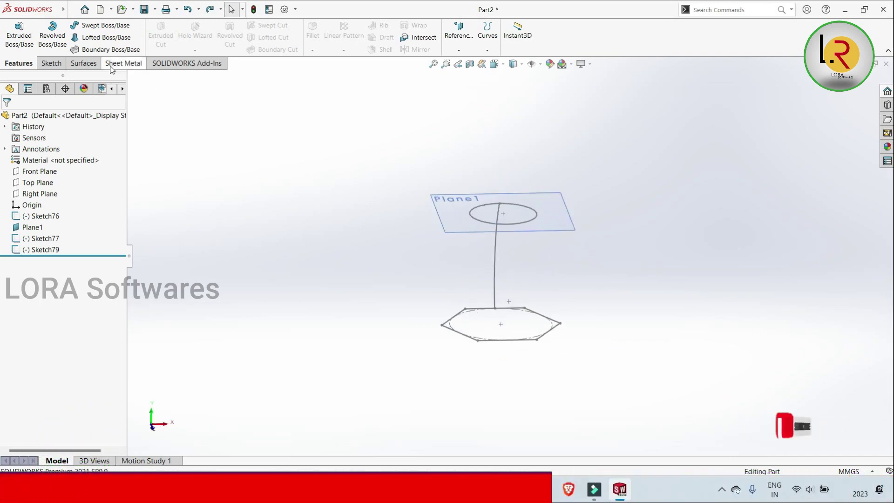
click(102, 50)
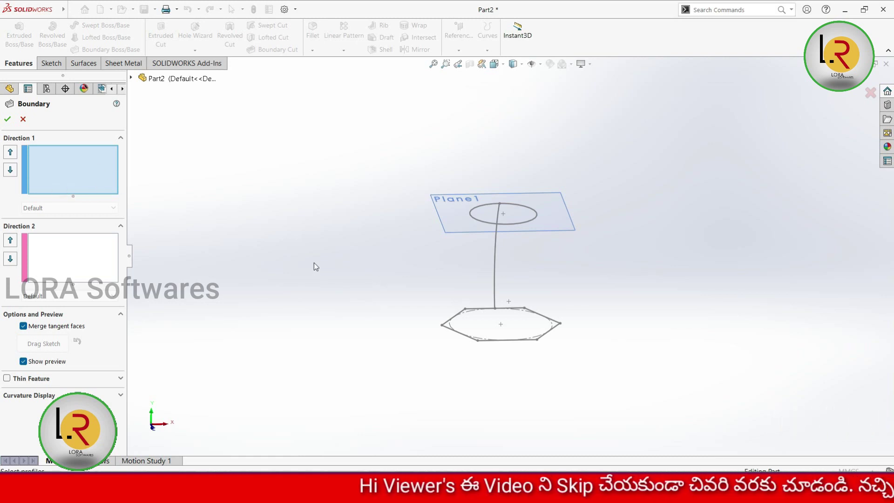
- Pick the hexagon sketch and top circle as Direction 1 boundary curves
click(81, 248)
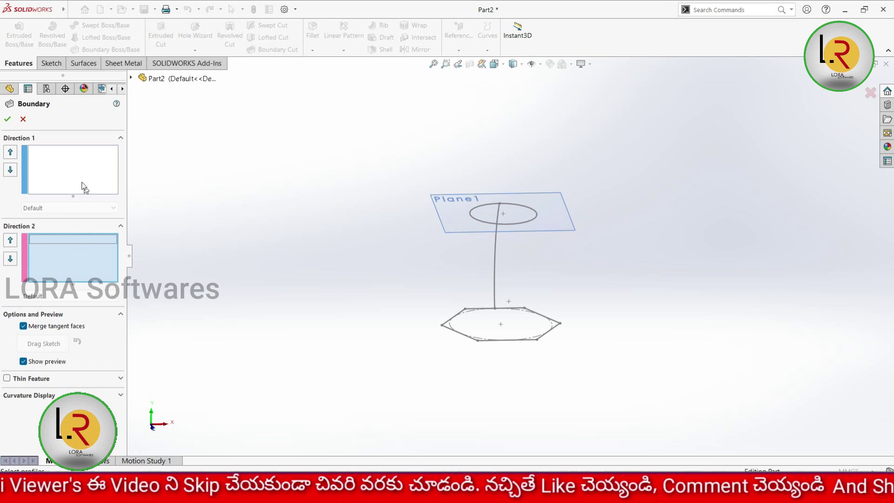
click(52, 163)
click(548, 331)
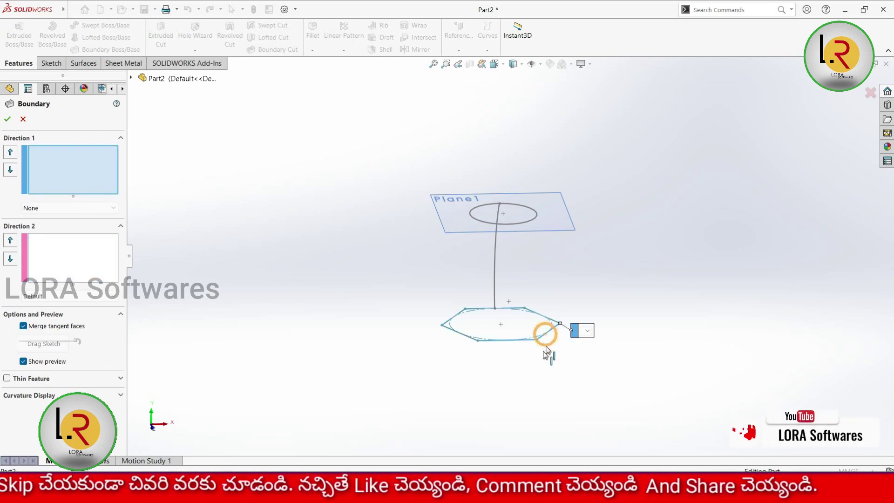
click(519, 222)
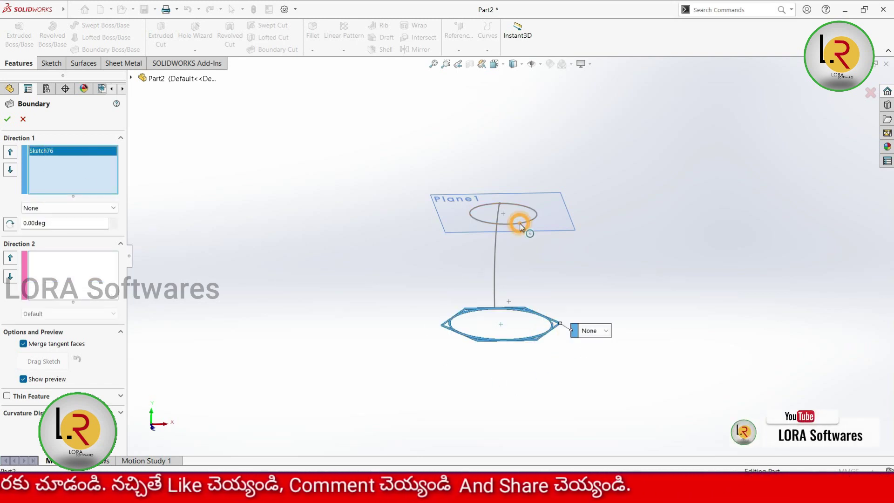
middle_drag(608, 266, 600, 252)
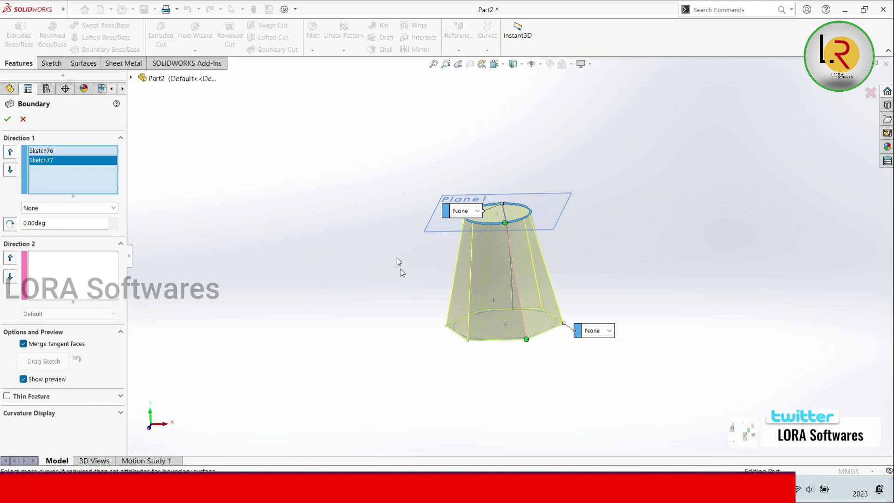
- Slide the connector along the top circle and back, then select Sketch76
scroll(522, 218, down, 3)
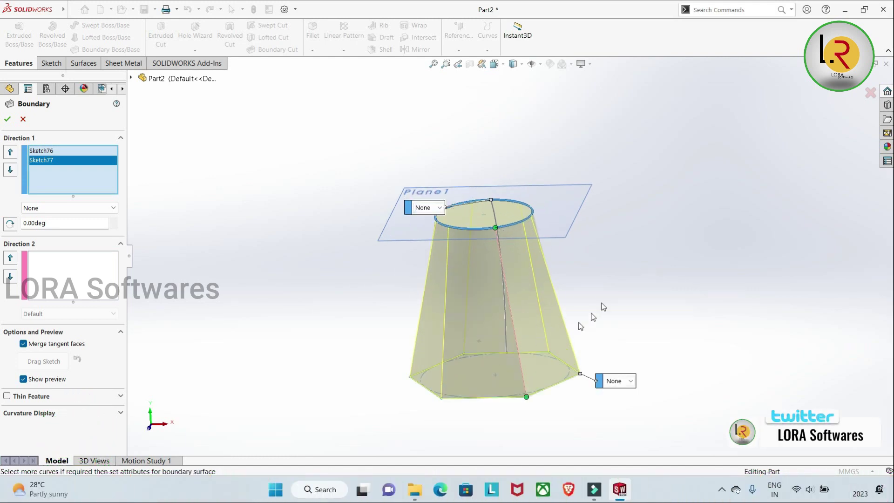
mouse_move(580, 326)
middle_down()
mouse_move(568, 287)
mouse_move(613, 281)
middle_up()
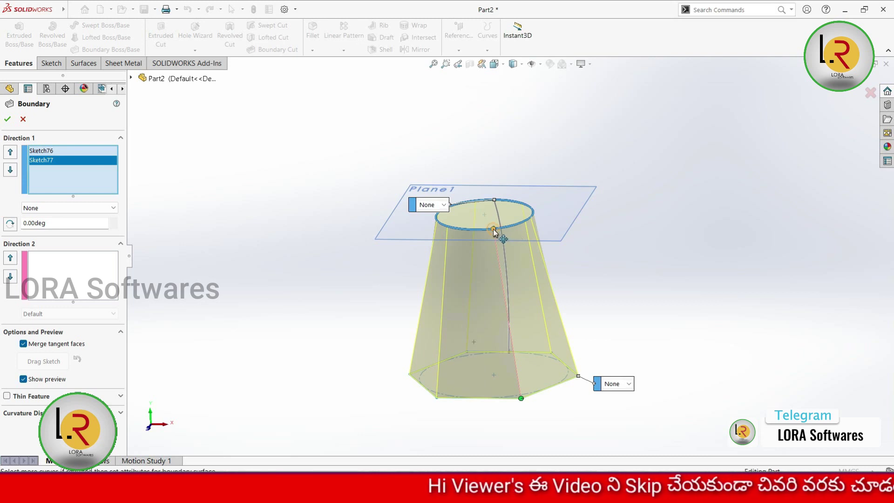
drag(493, 229, 520, 223)
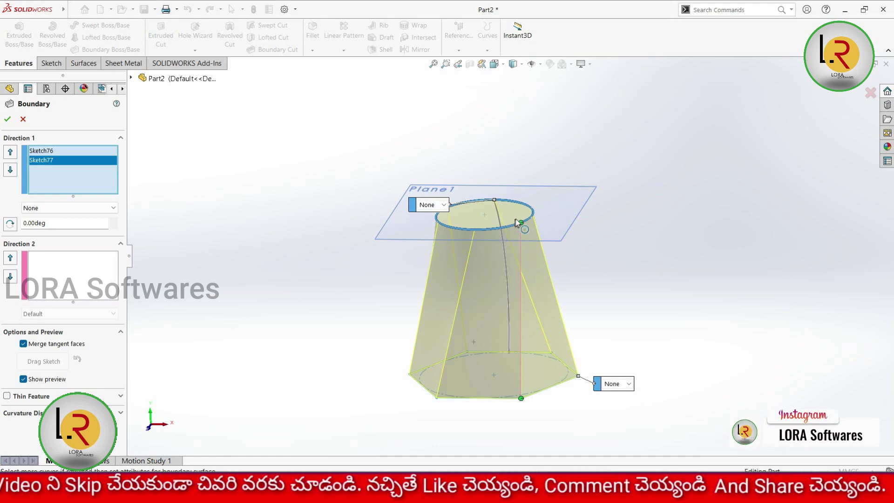
mouse_move(517, 223)
mouse_down()
mouse_move(486, 226)
mouse_move(496, 228)
mouse_up()
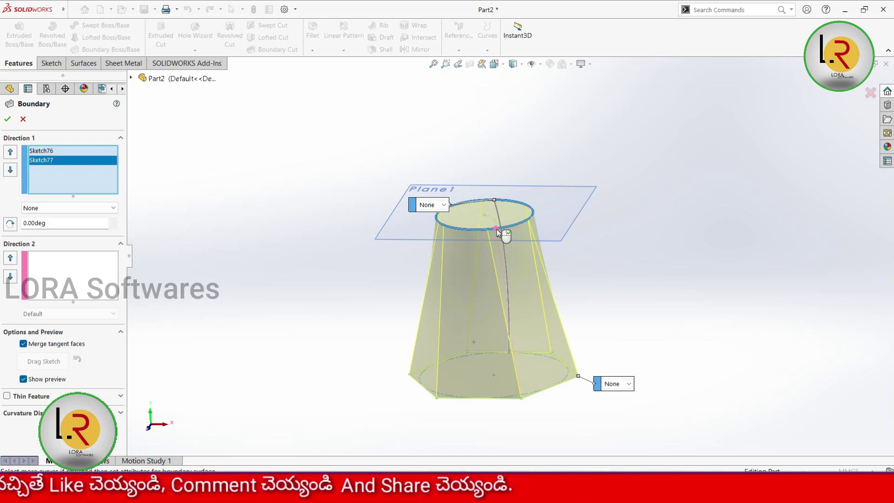
scroll(558, 279, up, 3)
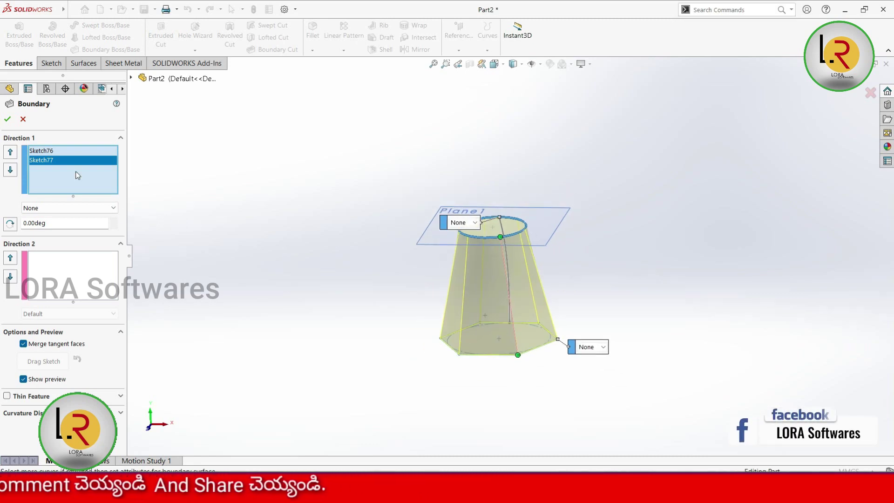
click(41, 150)
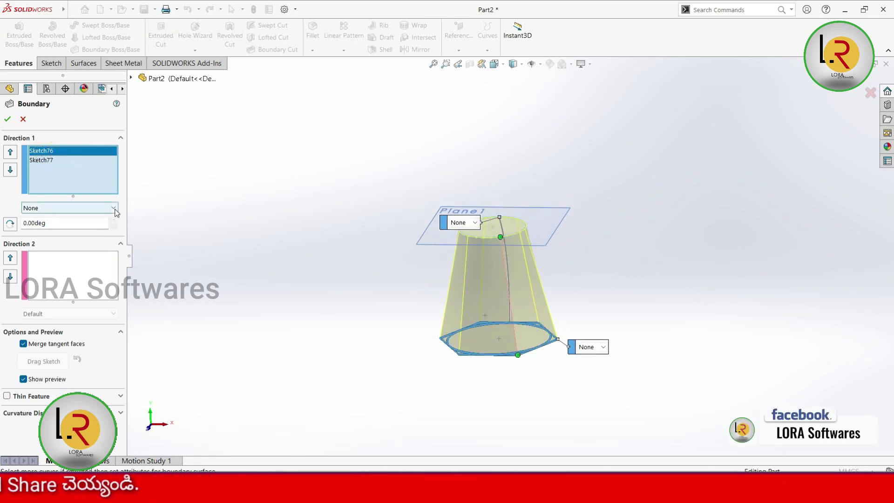
- Make the hexagon end Normal To Profile with 0° draft and more tangent influence
click(72, 234)
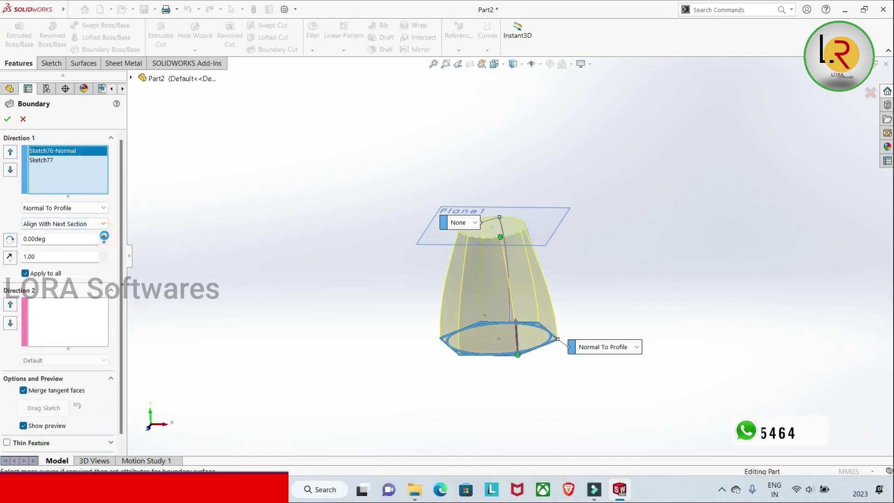
click(104, 236)
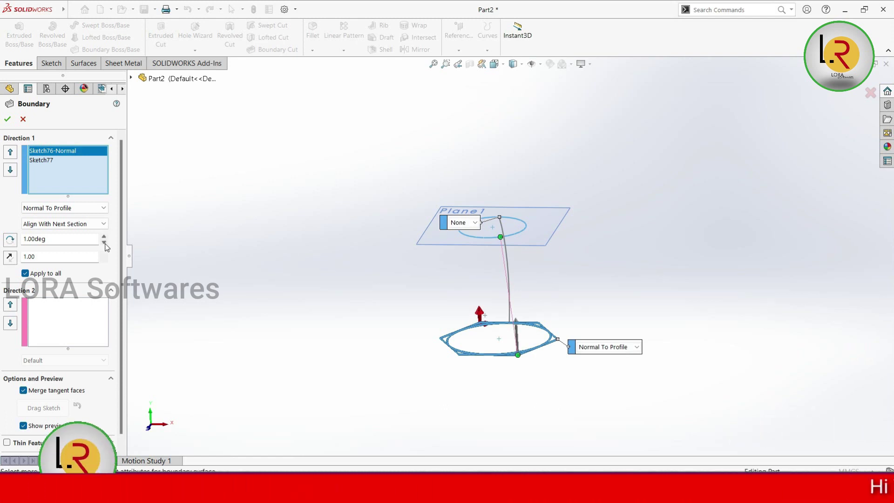
click(105, 243)
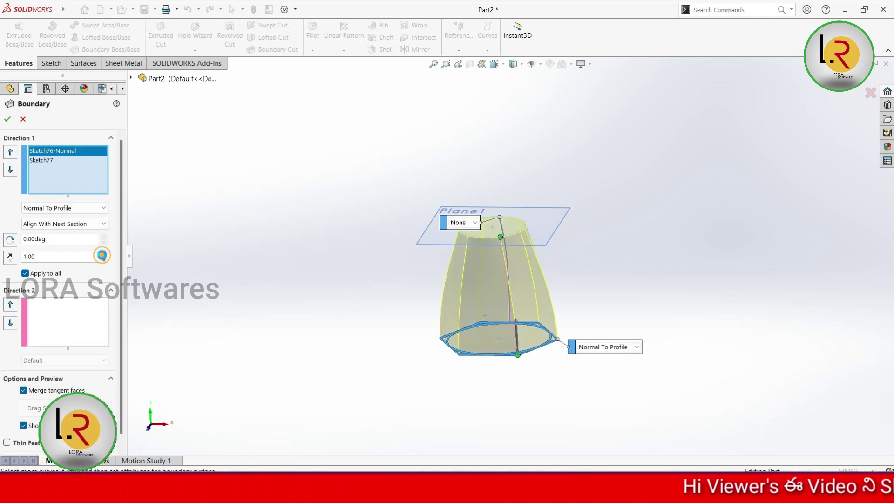
click(104, 255)
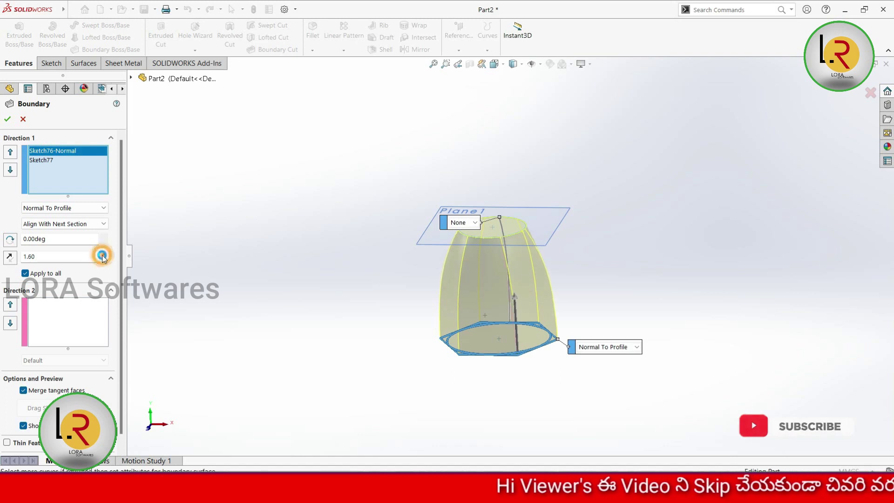
click(103, 255)
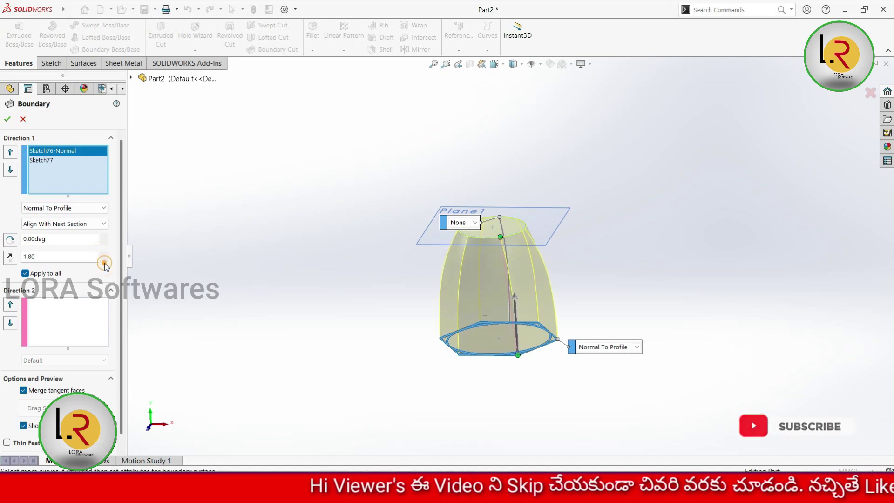
- Make the circle end Normal To Profile with tangent length 1.50
click(47, 160)
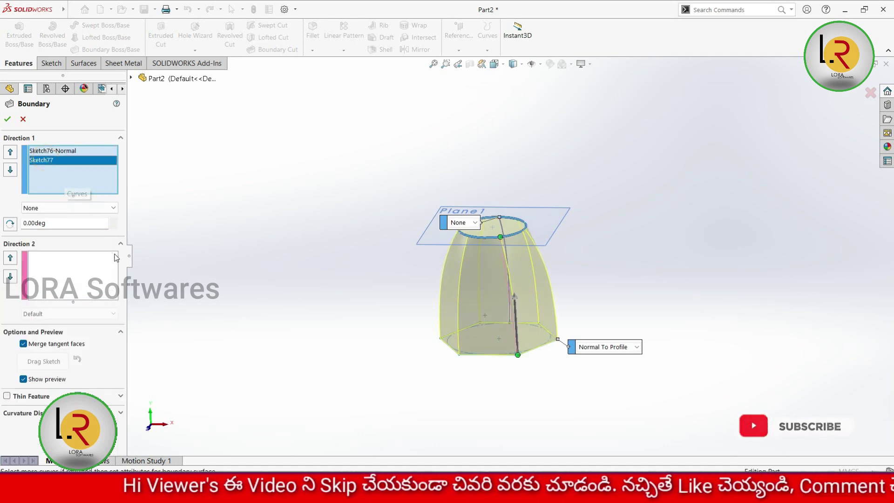
click(115, 209)
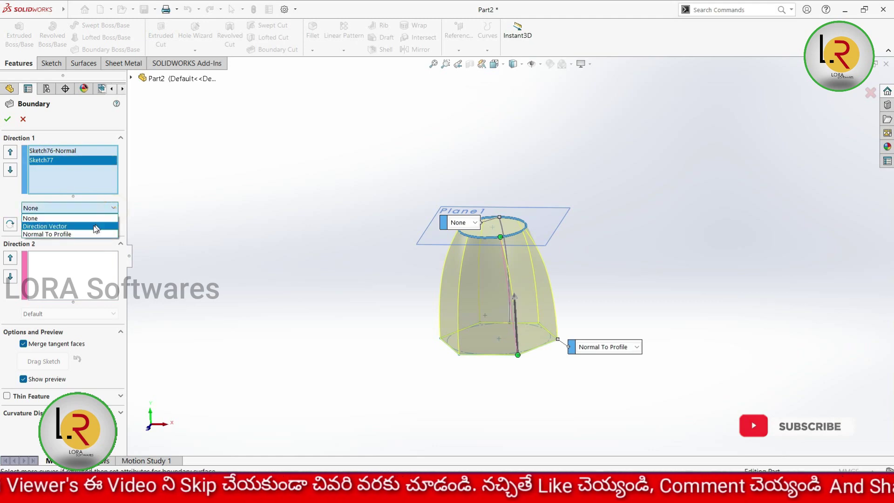
click(61, 234)
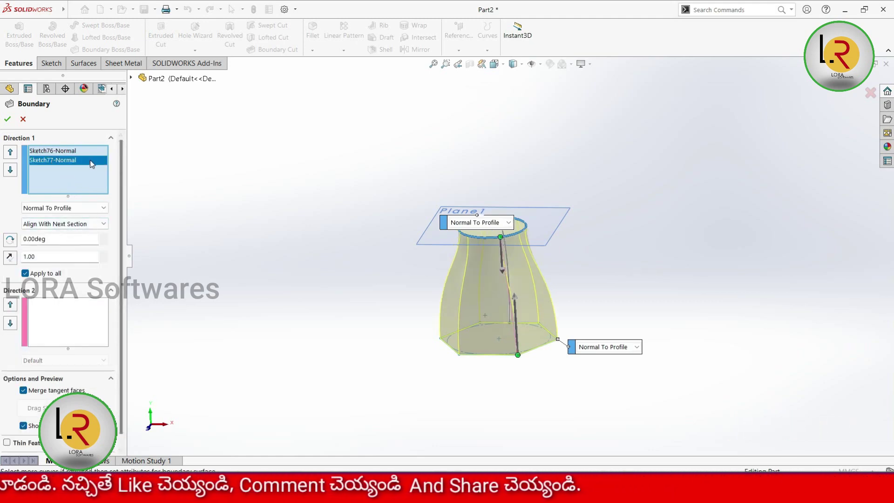
mouse_move(63, 256)
click(106, 254)
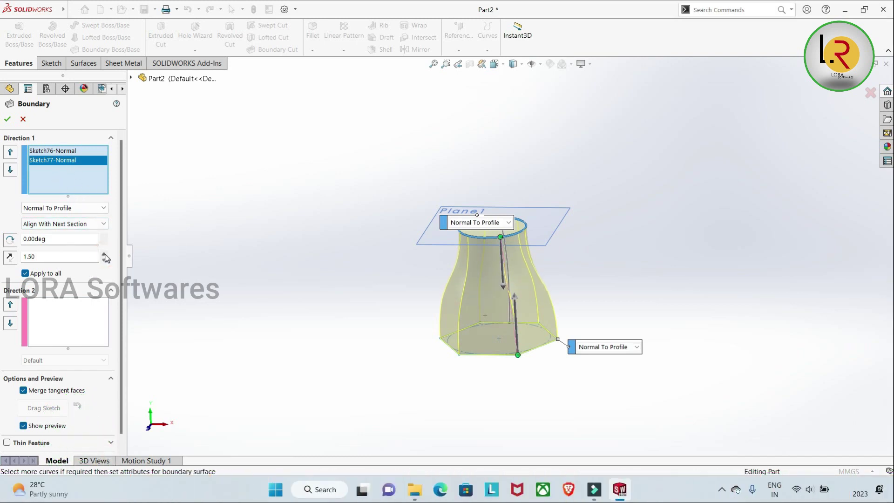
drag(122, 297, 133, 333)
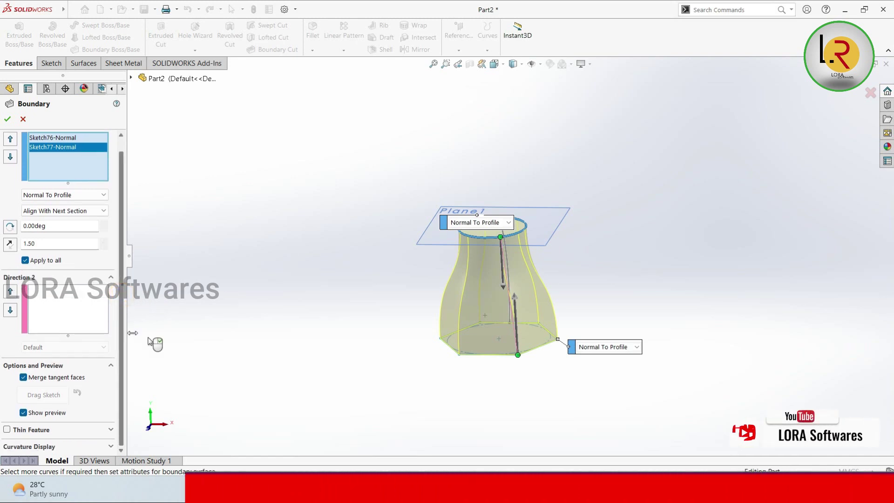
mouse_move(352, 333)
middle_down()
mouse_move(249, 323)
mouse_move(273, 347)
middle_up()
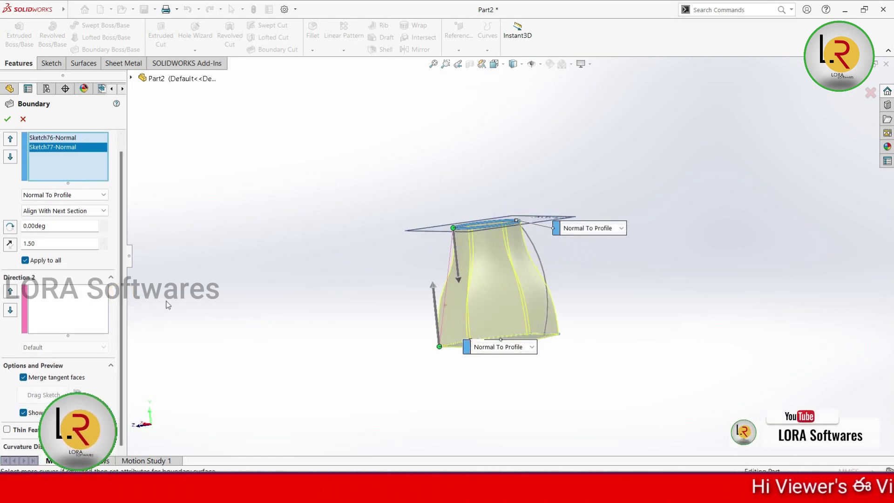
- Orbit to inspect the vase-shaped preview and accept Boundary4
click(70, 309)
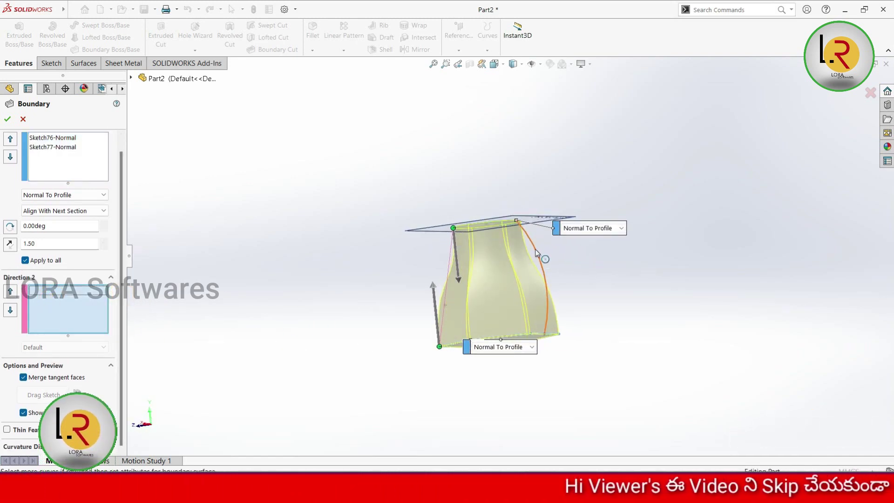
middle_drag(600, 289, 285, 285)
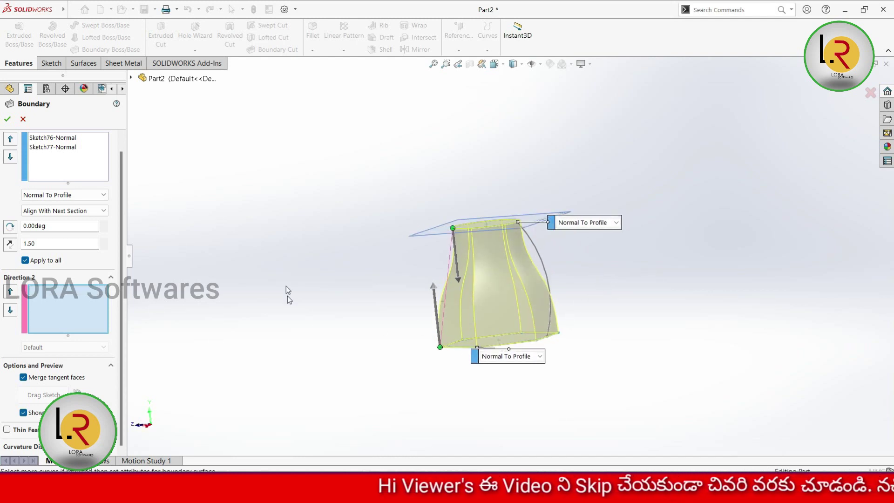
middle_drag(292, 252, 297, 258)
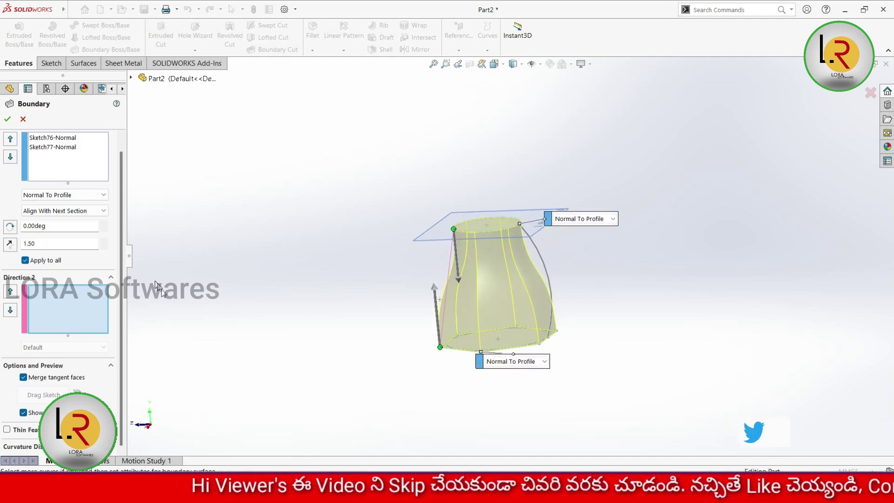
middle_drag(300, 301, 318, 310)
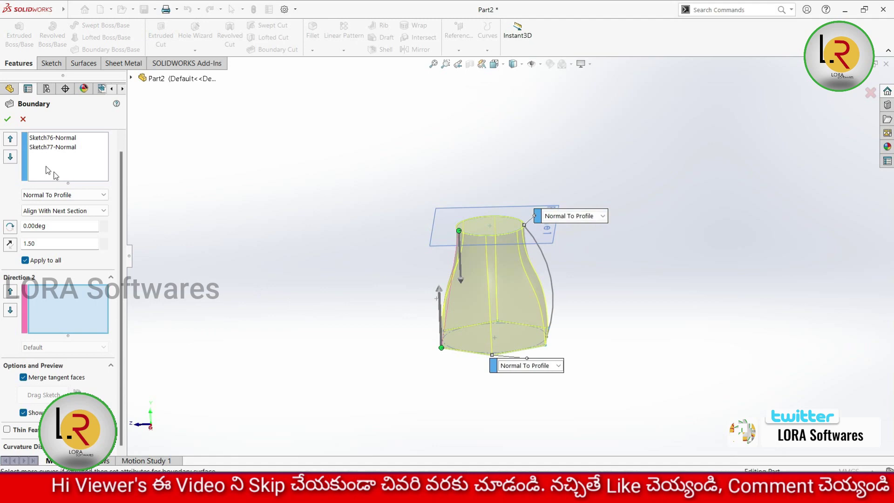
click(8, 120)
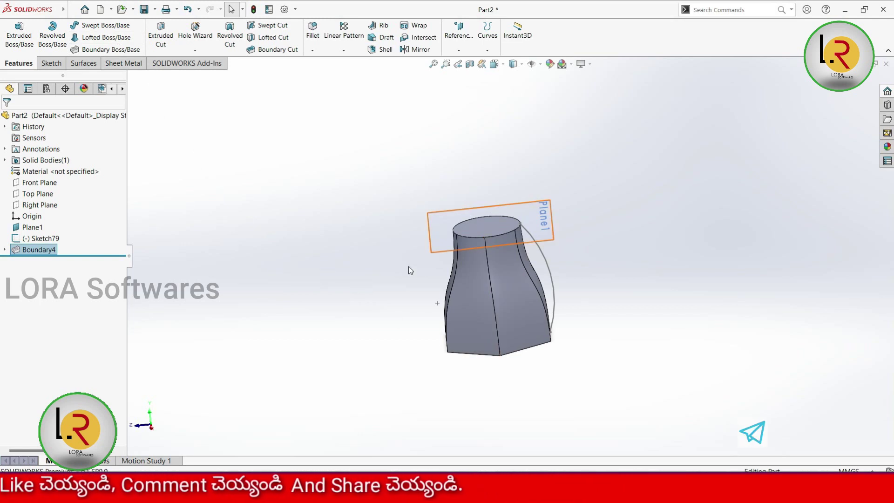
- Orbit around Boundary4 to inspect it, then undo it with Ctrl+Z
middle_drag(355, 304, 372, 297)
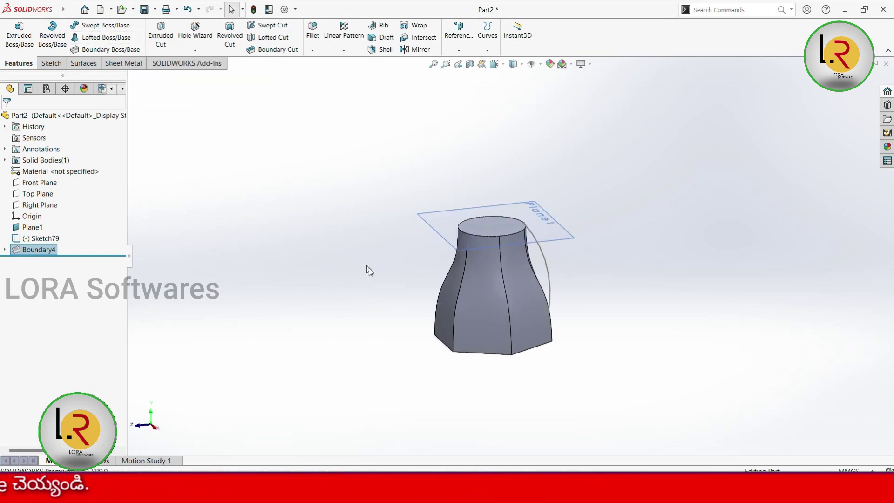
middle_drag(354, 305, 339, 303)
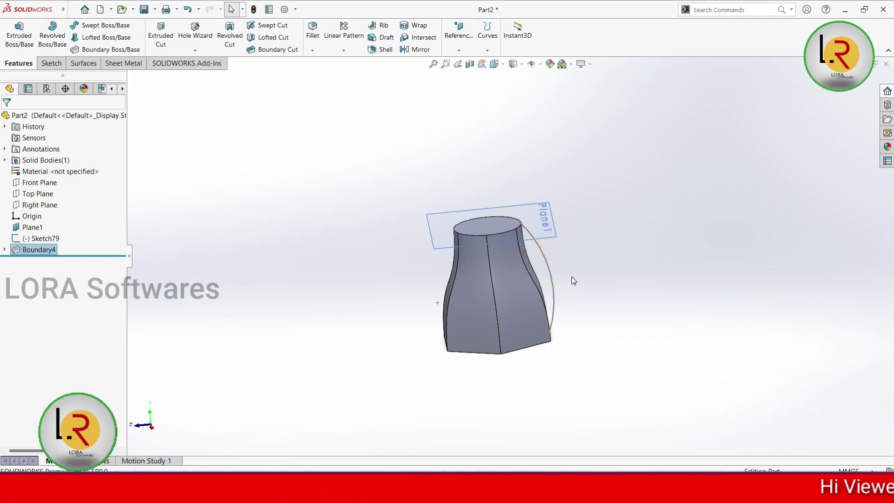
middle_drag(573, 280, 550, 289)
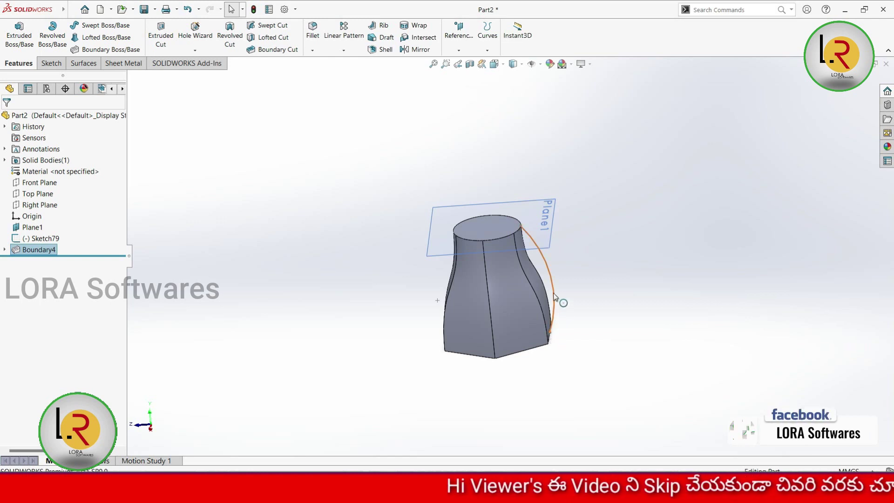
middle_drag(595, 319, 591, 287)
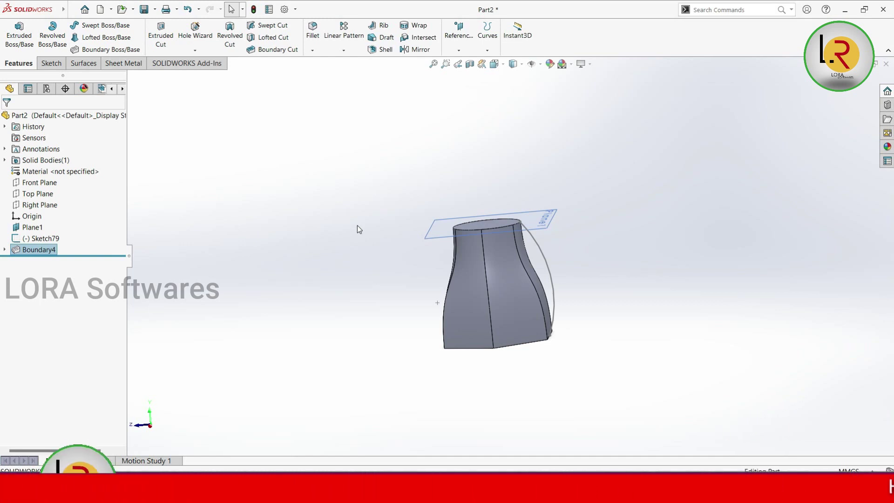
middle_drag(377, 233, 377, 251)
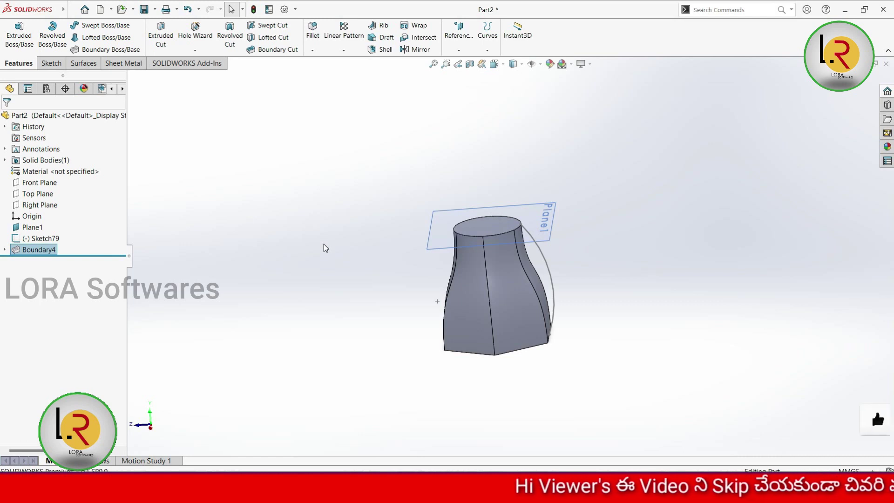
key(ctrl+z)
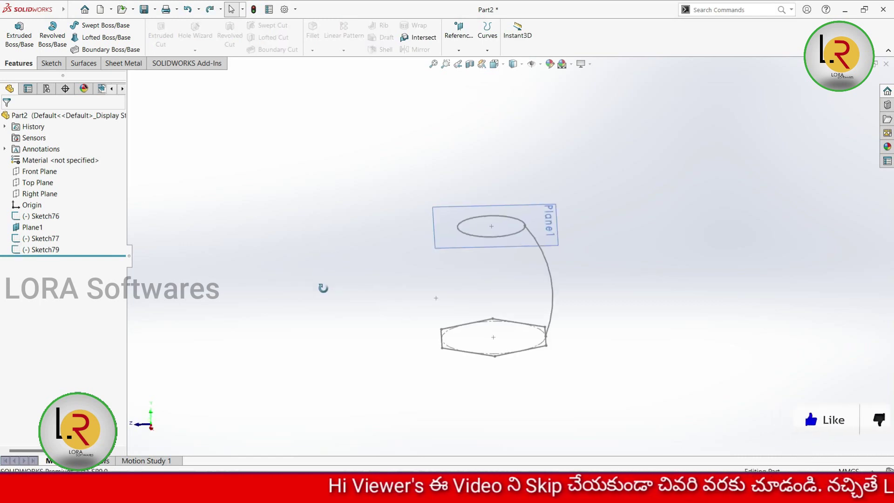
- Sketch a polygon hexagon on Plane1 enclosing the circle
middle_drag(323, 285, 329, 329)
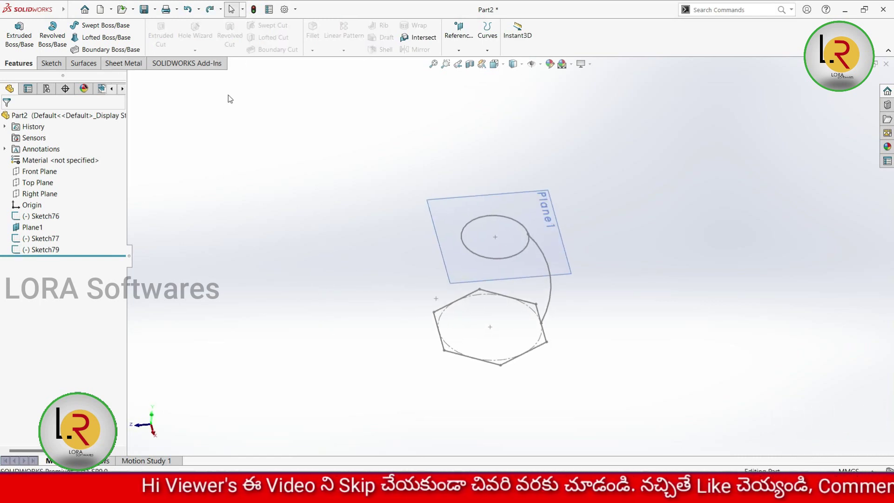
click(50, 63)
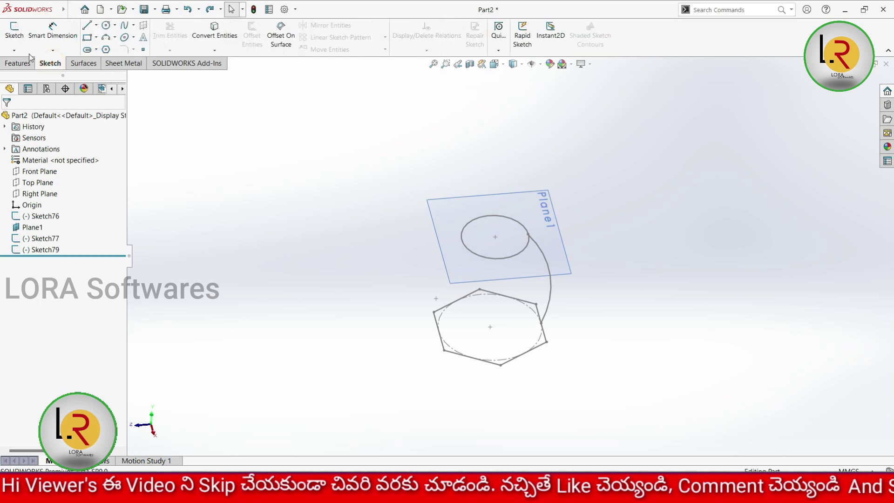
click(14, 30)
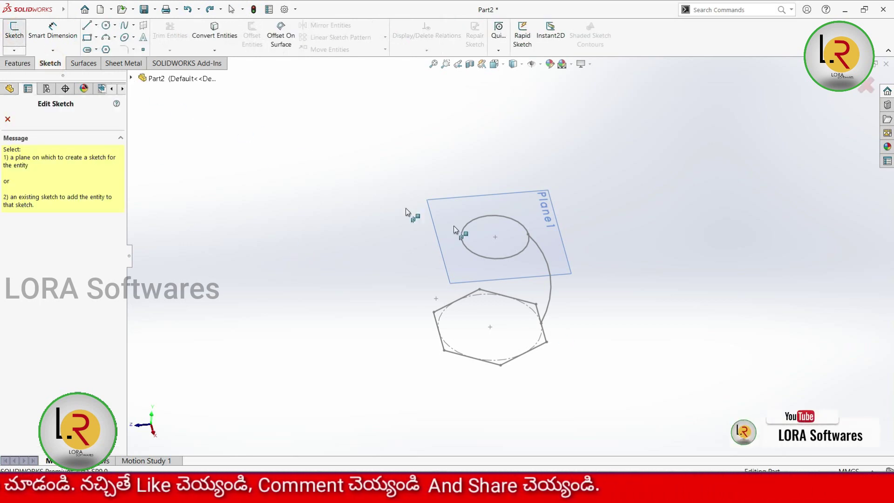
click(461, 281)
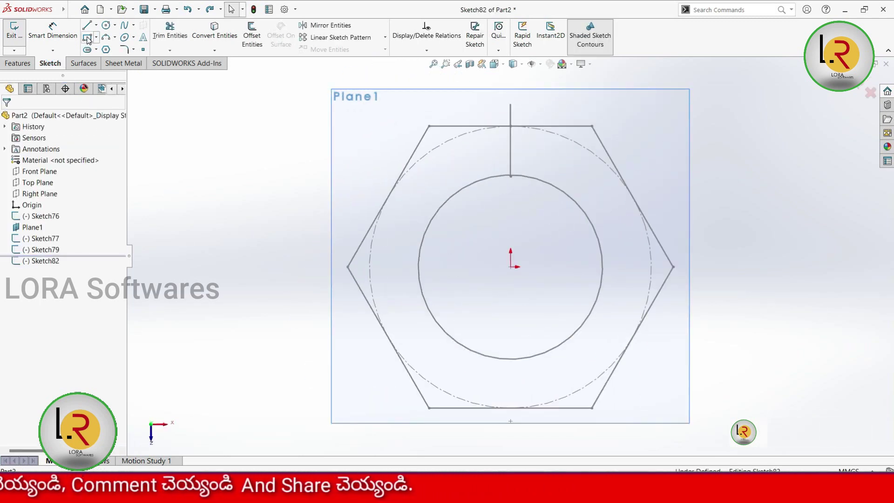
click(106, 50)
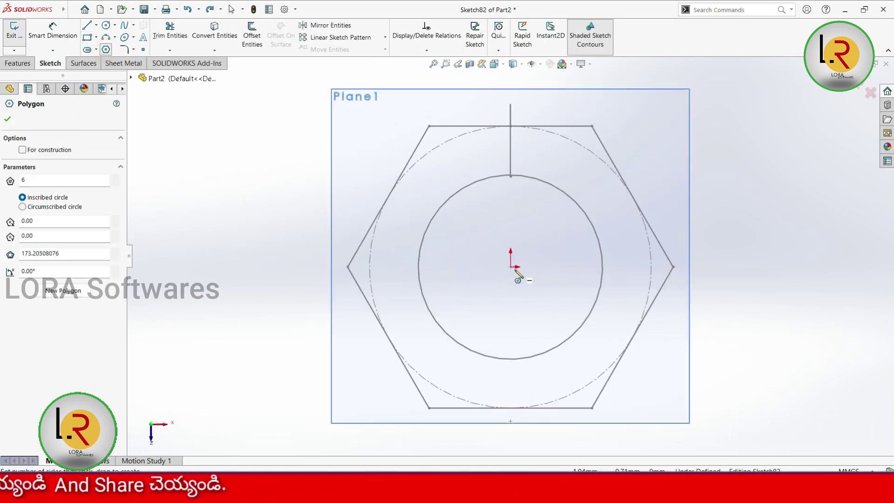
click(688, 269)
click(8, 119)
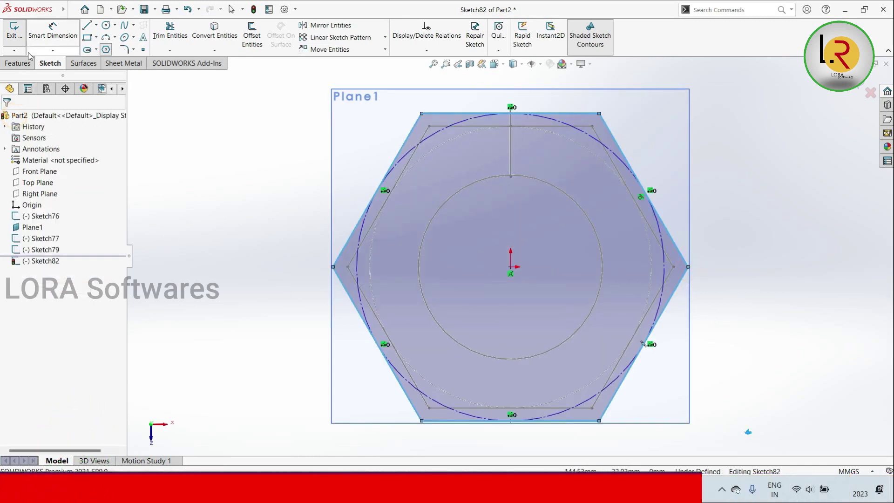
- Extrude the hexagon 137 mm downward from Plane1 with Reverse Direction
click(17, 65)
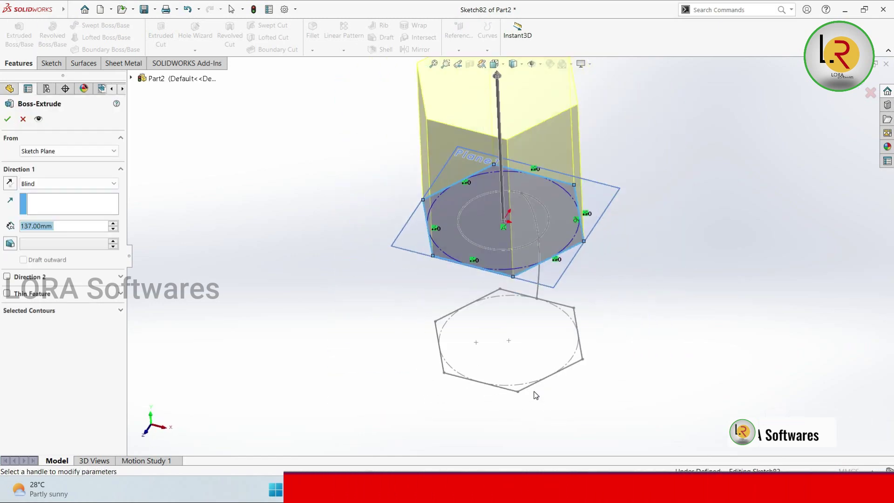
middle_drag(528, 309, 487, 329)
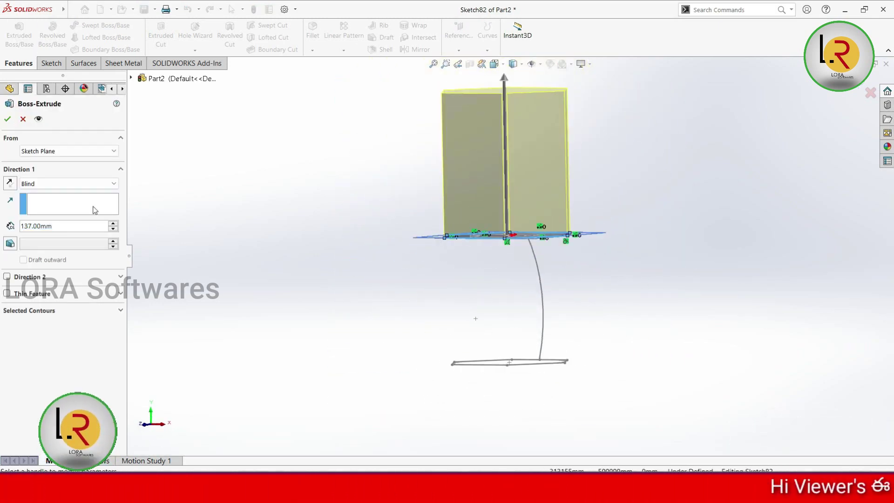
click(11, 182)
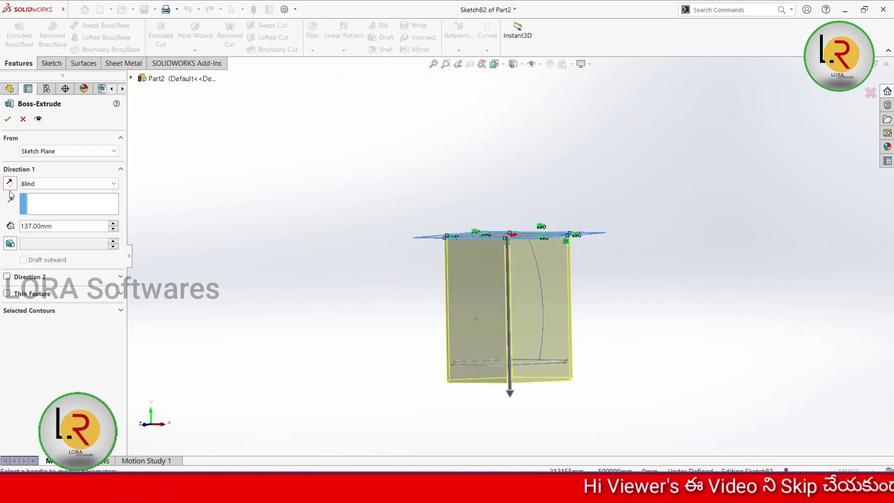
click(7, 118)
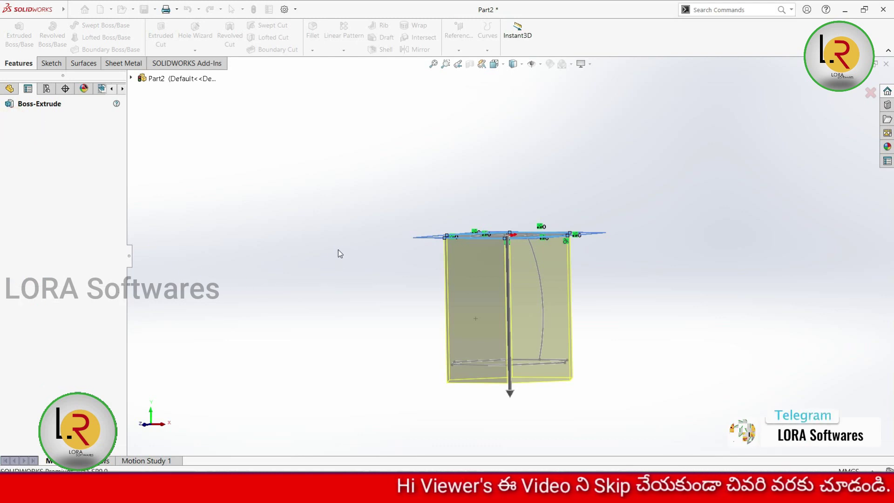
- Pick the top circle and the bottom hexagon as the Boundary-Cut profiles
mouse_move(344, 242)
middle_down()
mouse_move(390, 266)
mouse_move(372, 279)
middle_up()
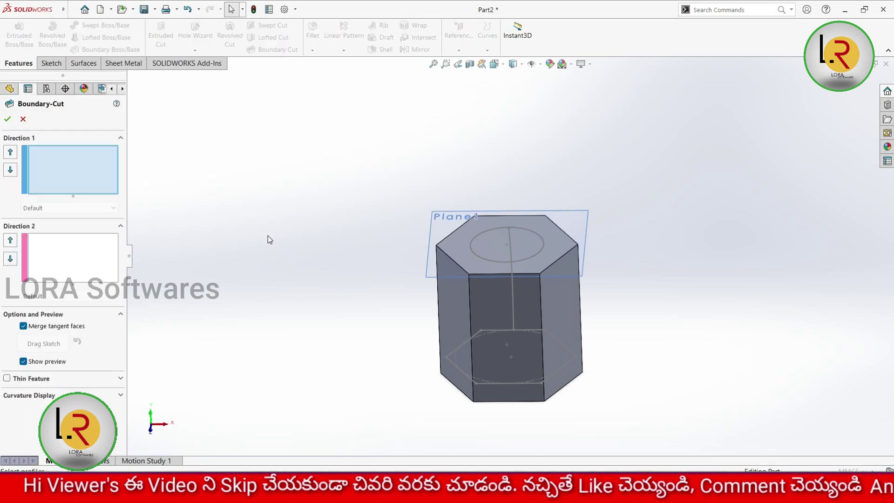
click(491, 260)
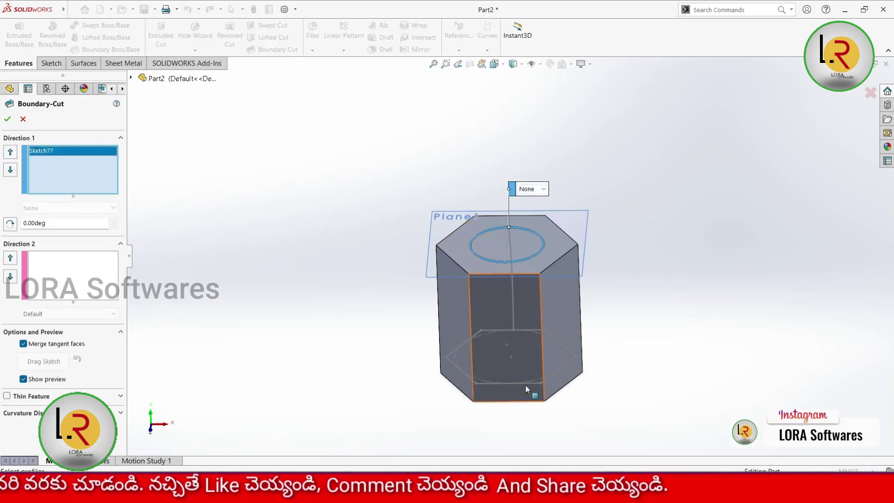
click(533, 383)
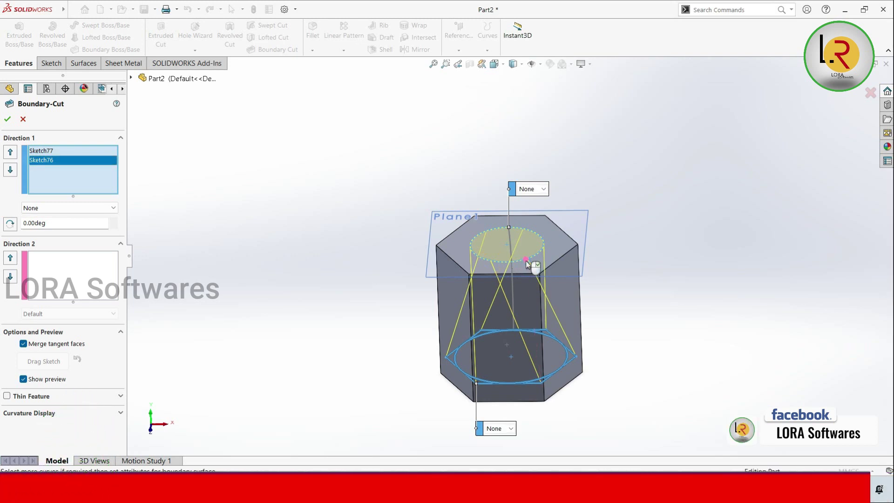
mouse_move(370, 317)
middle_down()
mouse_move(385, 306)
mouse_move(391, 314)
middle_up()
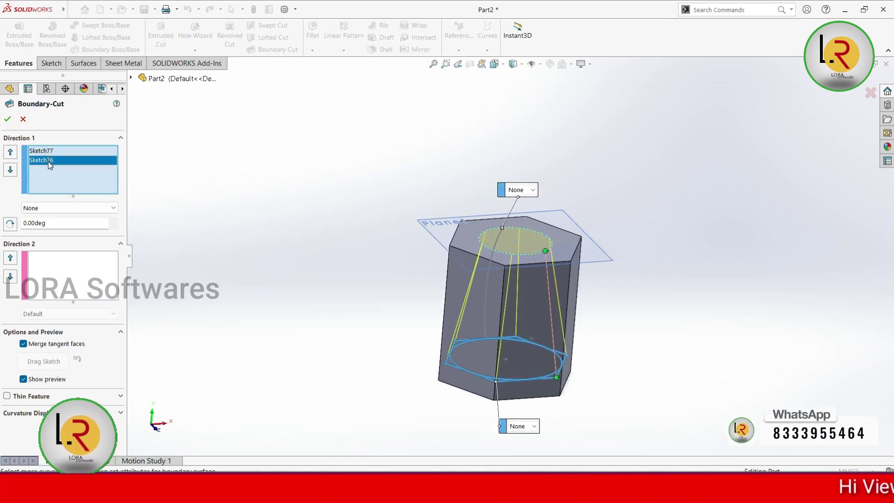
- Make the hexagon (Sketch76) Normal To Profile with tangent length 1.40, then apply the cut
click(113, 209)
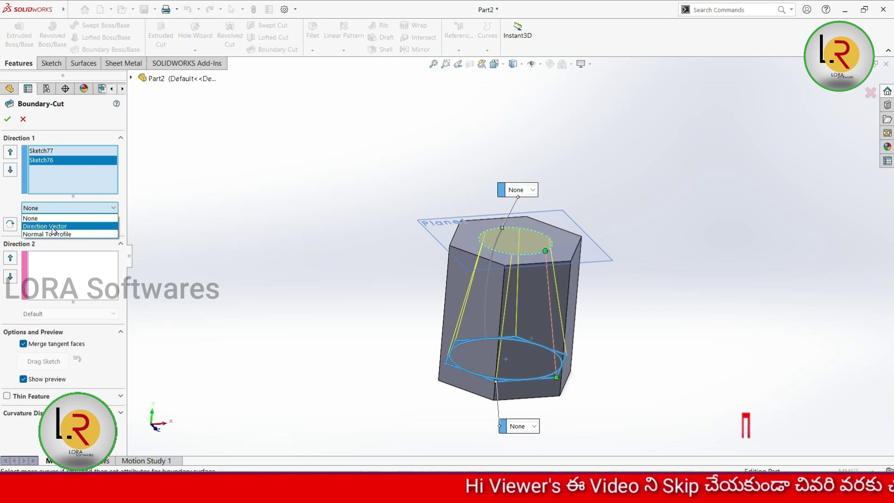
click(69, 234)
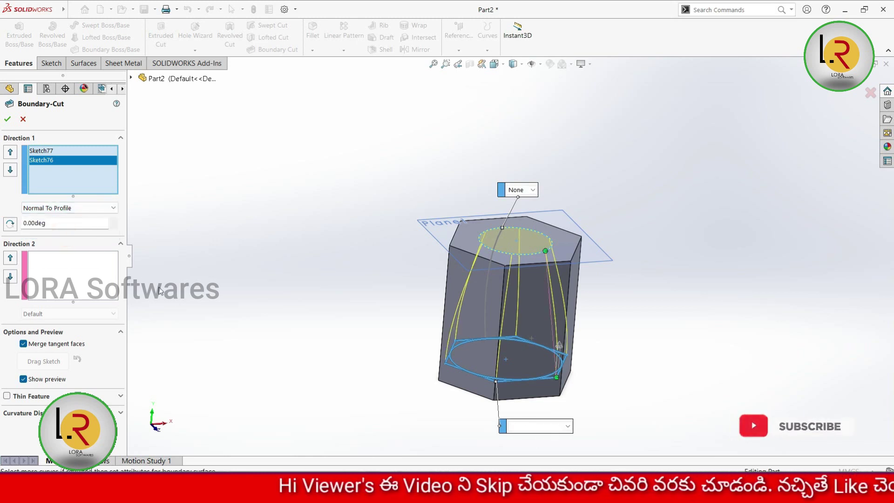
click(104, 255)
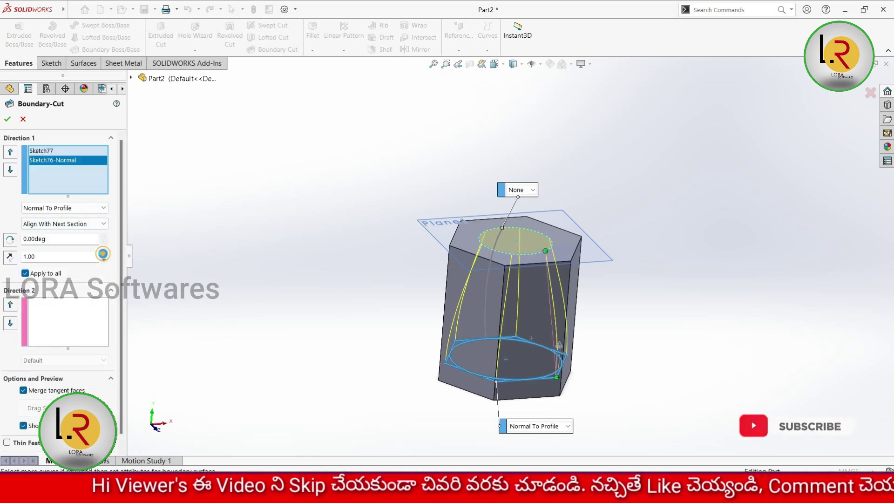
click(104, 255)
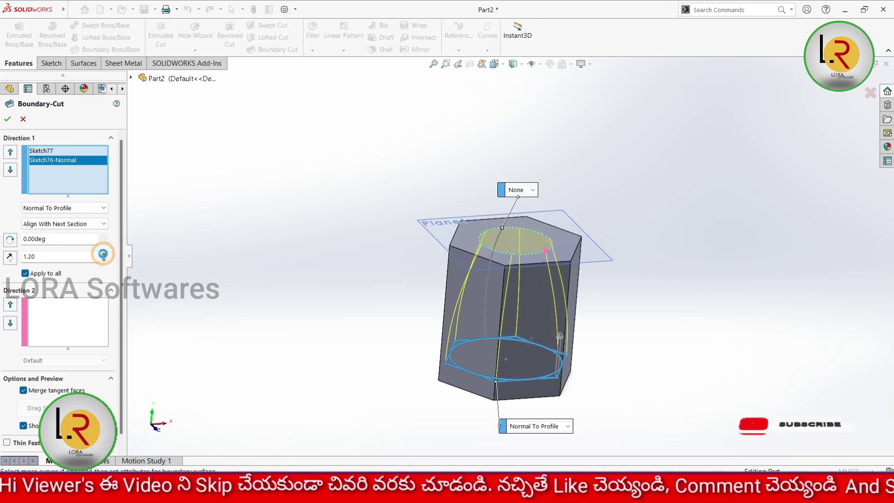
click(9, 119)
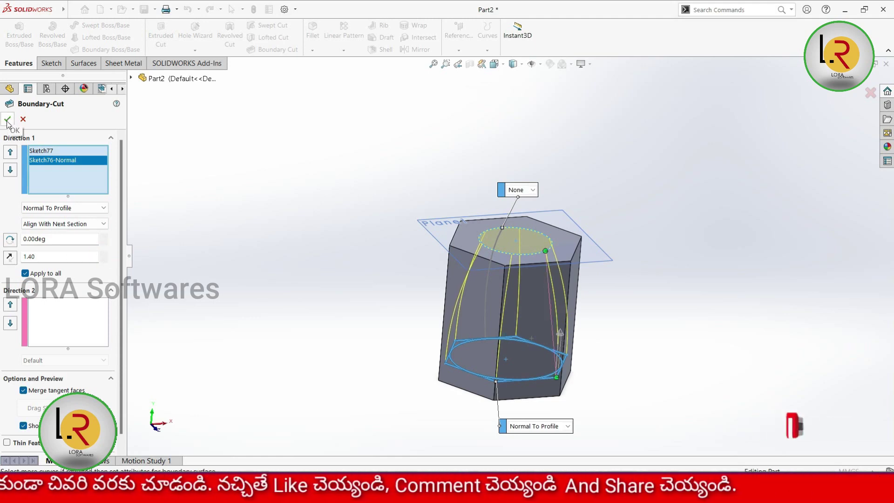
mouse_move(358, 314)
middle_down()
mouse_move(370, 314)
mouse_move(362, 379)
mouse_move(325, 343)
mouse_move(355, 317)
mouse_move(407, 325)
mouse_move(381, 371)
mouse_move(362, 259)
middle_up()
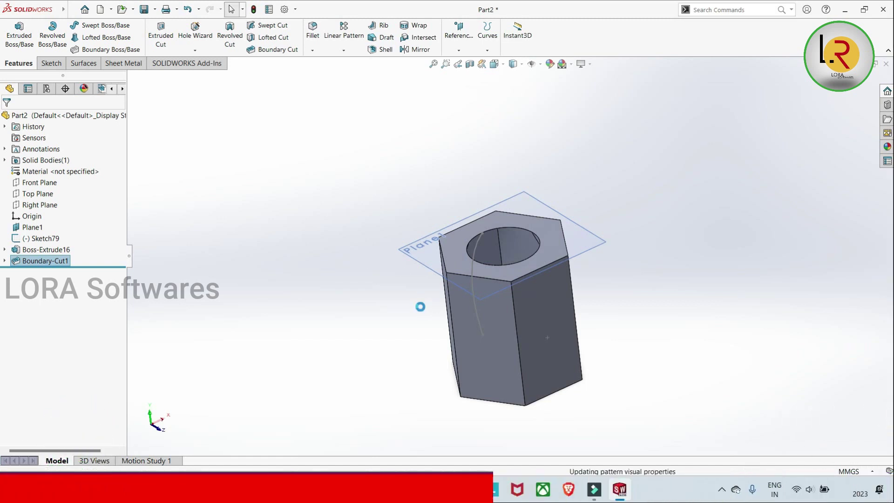
- Undo Boundary-Cut1 and Boss-Extrude16, leaving only the sketches and Plane1
key(ctrl+z)
key(ctrl+z)
key(ctrl+z)
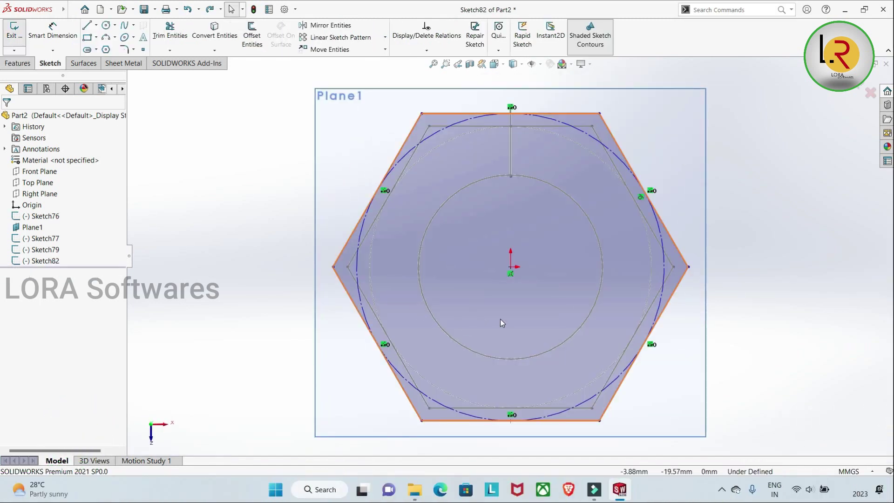
key(ctrl+z)
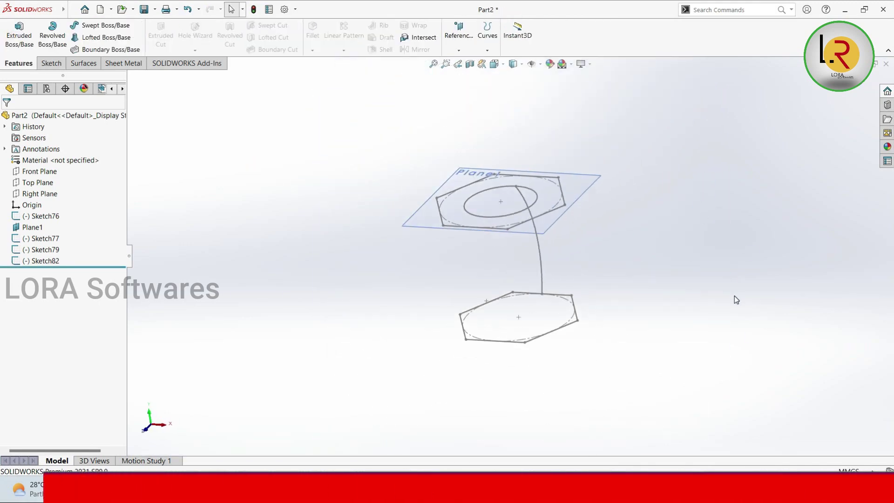
scroll(501, 208, up, 3)
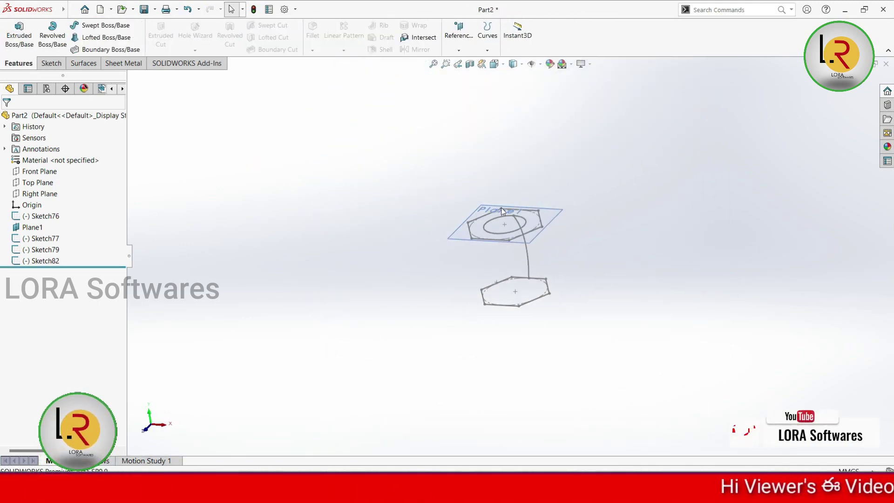
scroll(499, 201, down, 3)
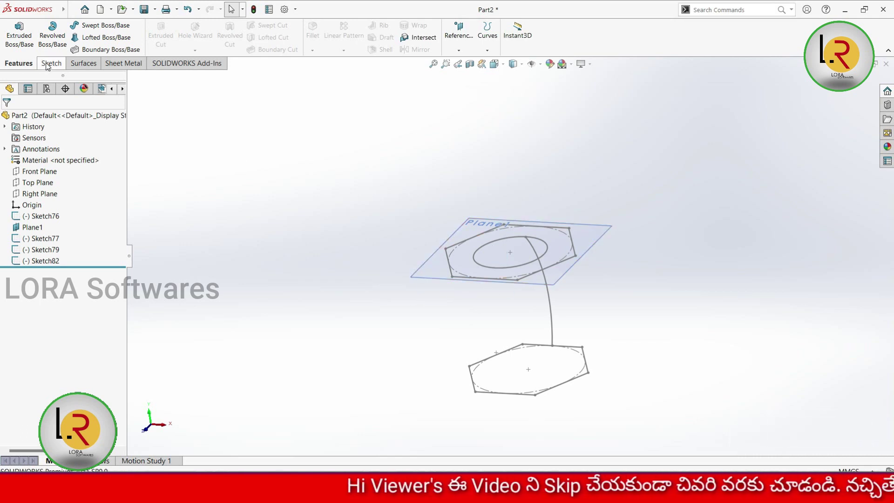
- Extrude the circle sketch (Sketch77) into a 98 mm cylinder
click(19, 33)
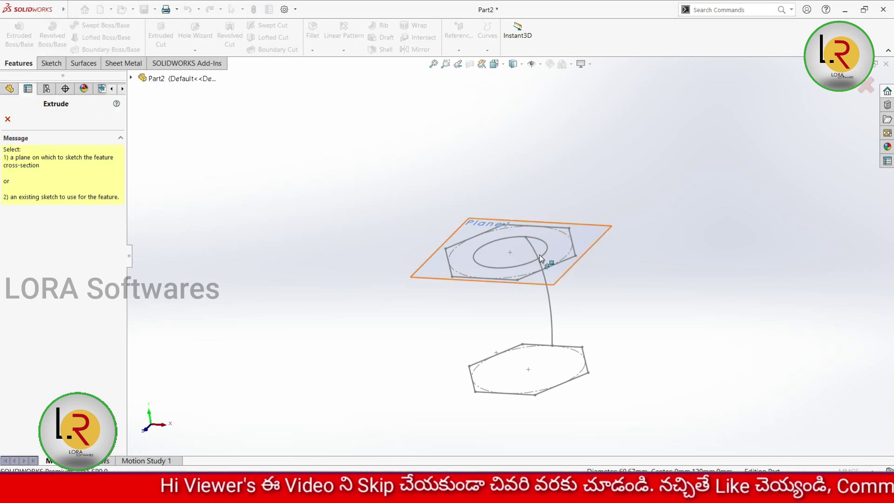
click(512, 269)
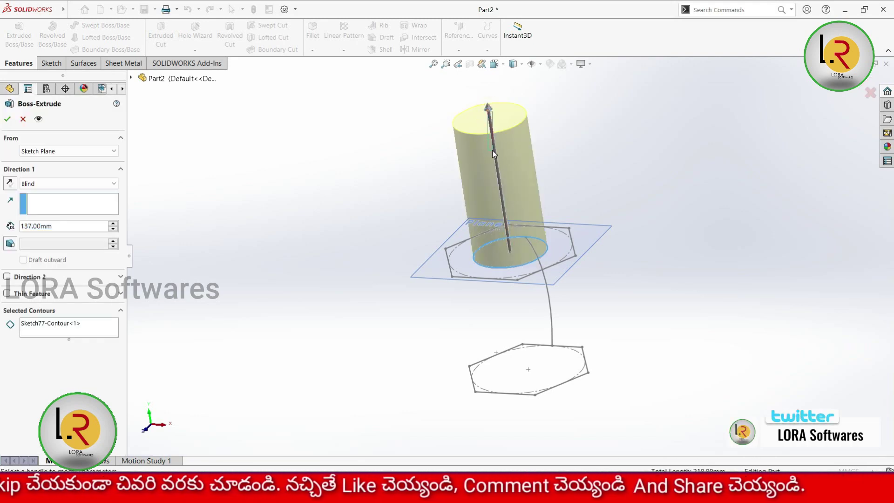
drag(493, 154, 496, 191)
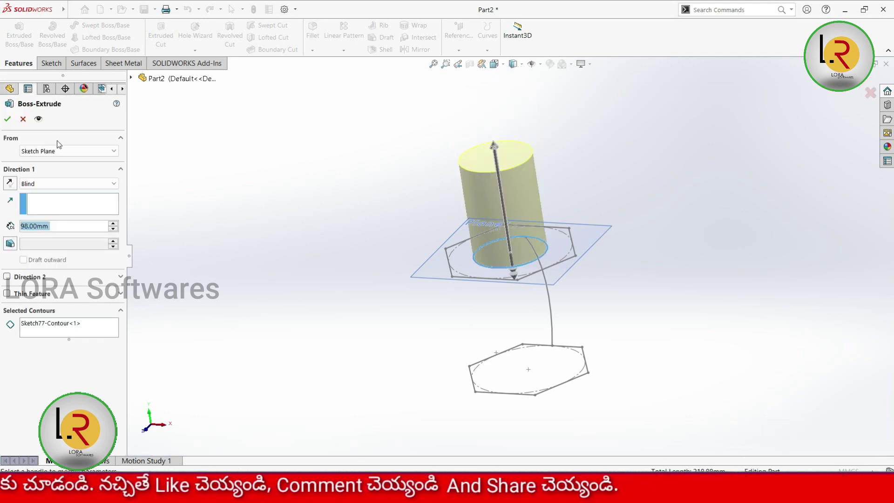
click(8, 118)
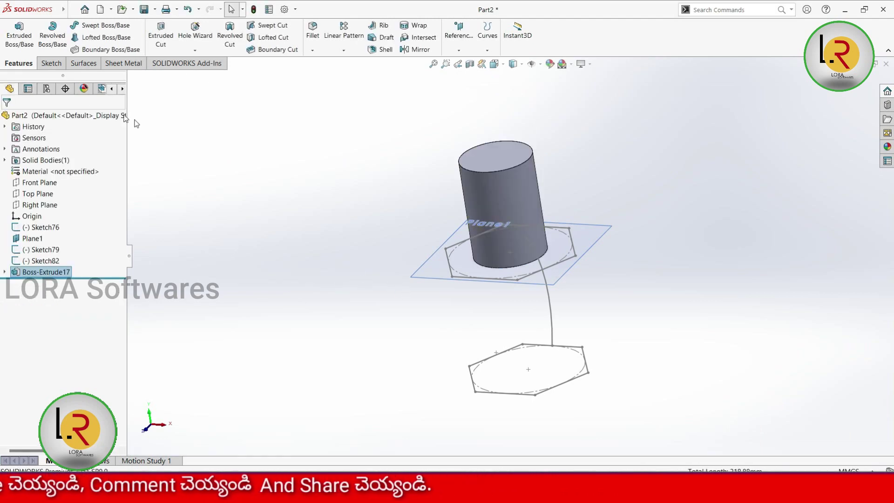
- Extrude the lower hexagon (Sketch76) downward into a separate hexagonal prism
click(18, 40)
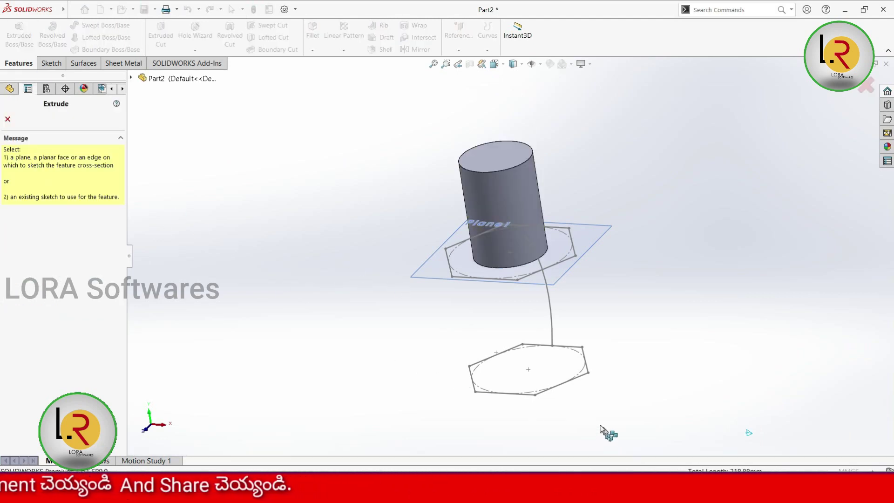
click(583, 379)
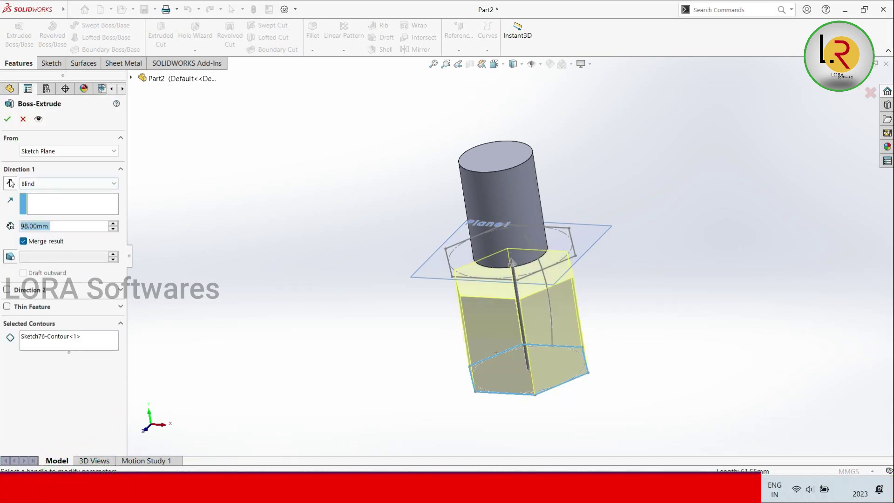
click(11, 183)
click(9, 120)
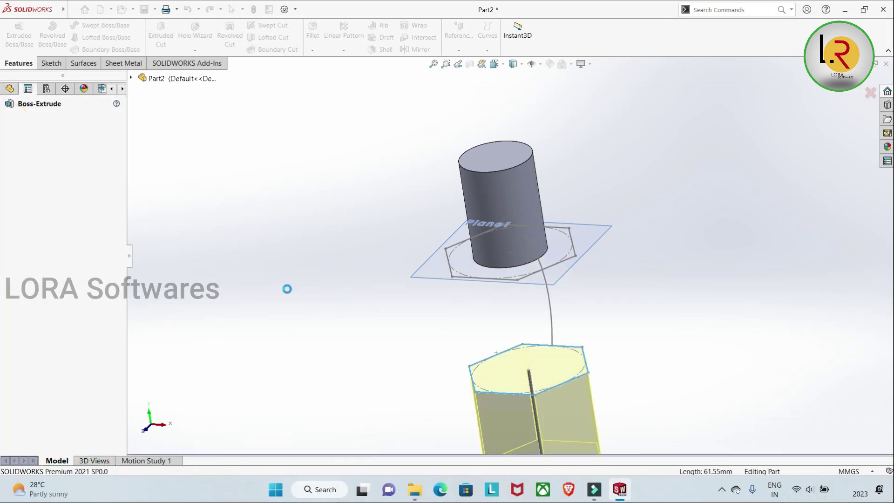
mouse_move(347, 274)
middle_down()
mouse_move(335, 209)
mouse_move(305, 199)
mouse_move(318, 300)
middle_up()
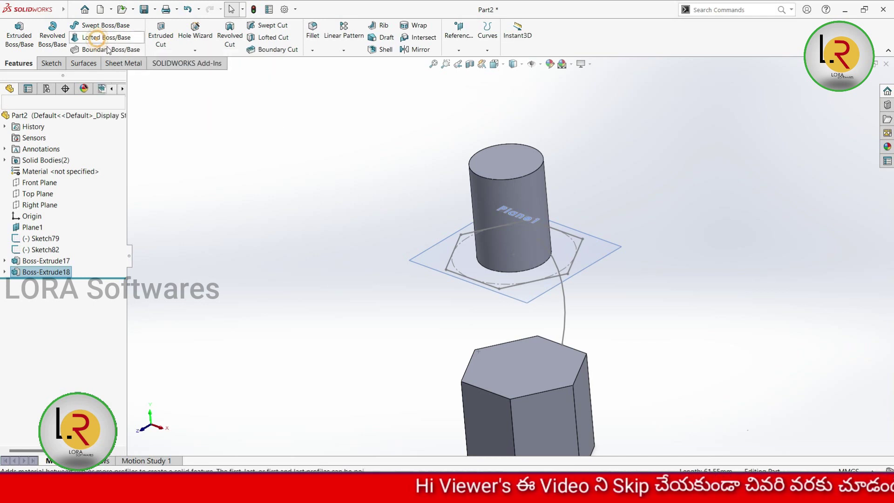
click(95, 37)
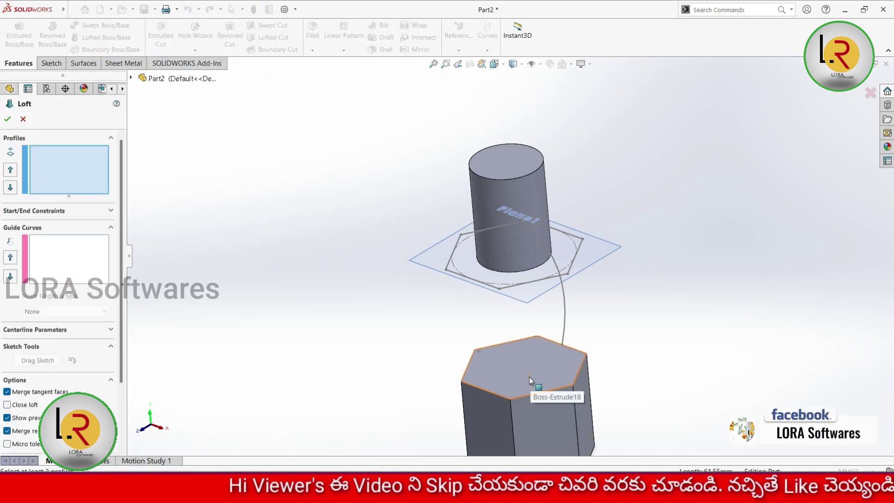
click(529, 376)
mouse_move(422, 372)
middle_down()
mouse_move(413, 311)
mouse_move(504, 290)
mouse_move(397, 378)
middle_up()
click(504, 290)
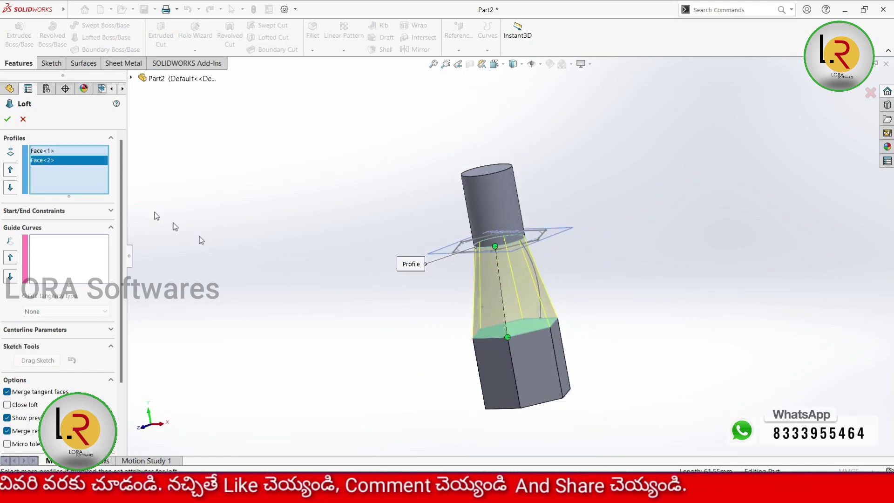
key(Return)
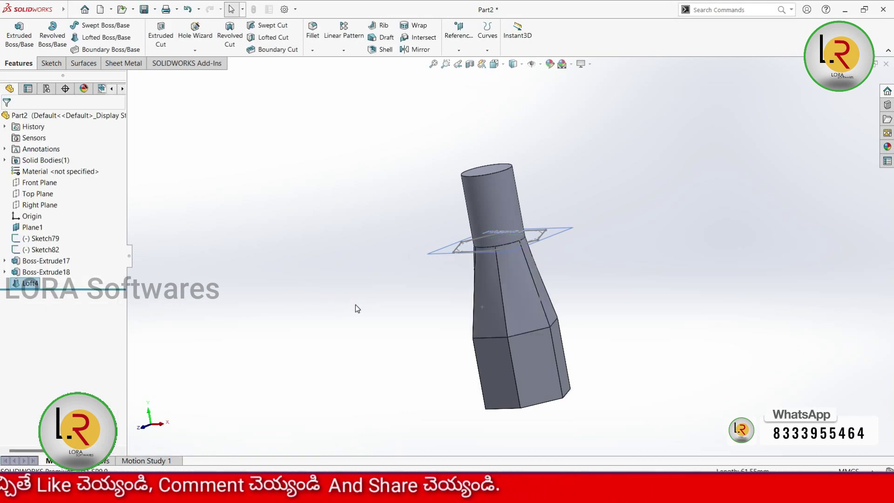
middle_drag(355, 304, 376, 289)
- Undo the loft, then join the prism's top face to the cylinder's bottom face with an untwisted Boundary
key(ctrl+z)
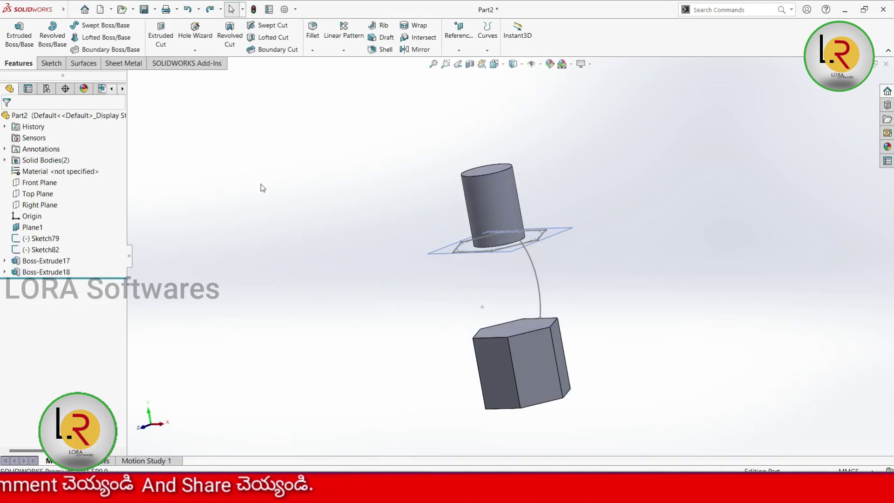
click(523, 328)
mouse_move(406, 338)
middle_down()
mouse_move(391, 263)
mouse_move(399, 260)
middle_up()
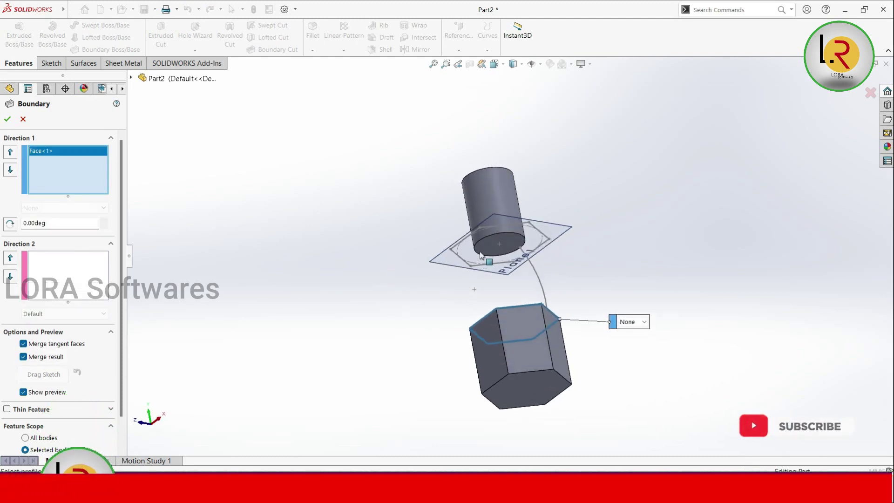
click(485, 245)
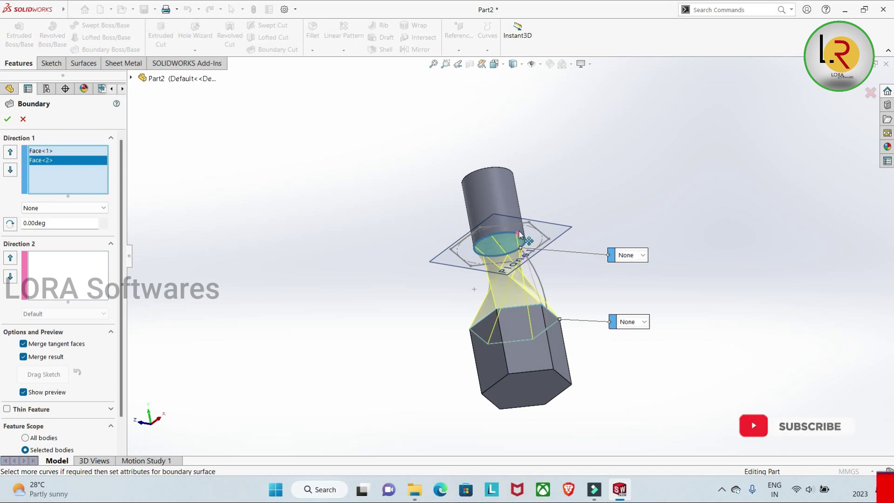
drag(520, 234, 481, 262)
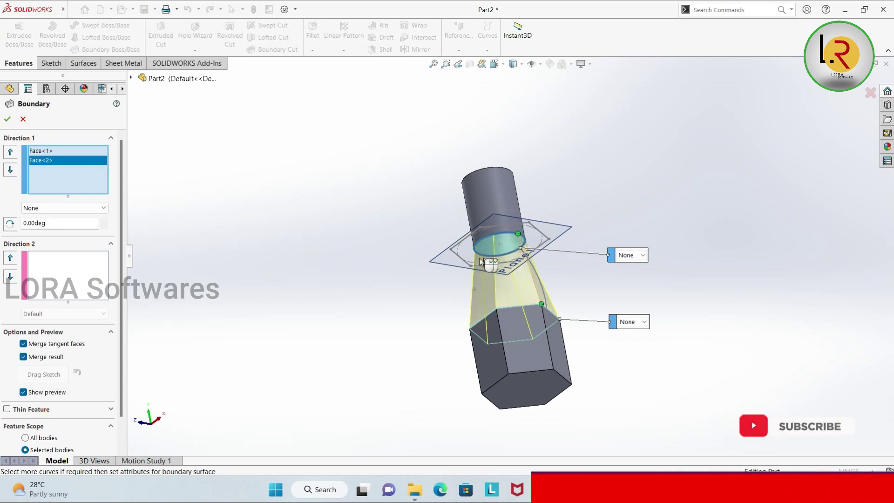
click(7, 118)
mouse_move(392, 257)
middle_down()
mouse_move(439, 373)
mouse_move(361, 418)
middle_up()
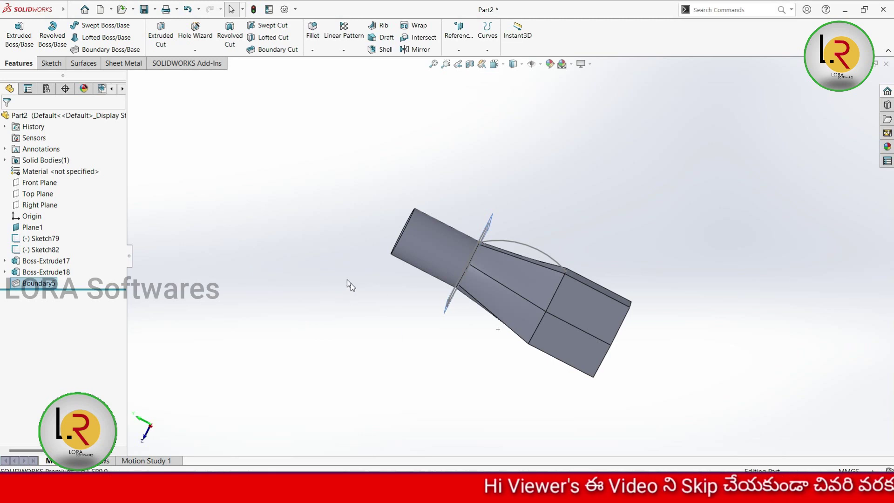
middle_drag(351, 283, 398, 211)
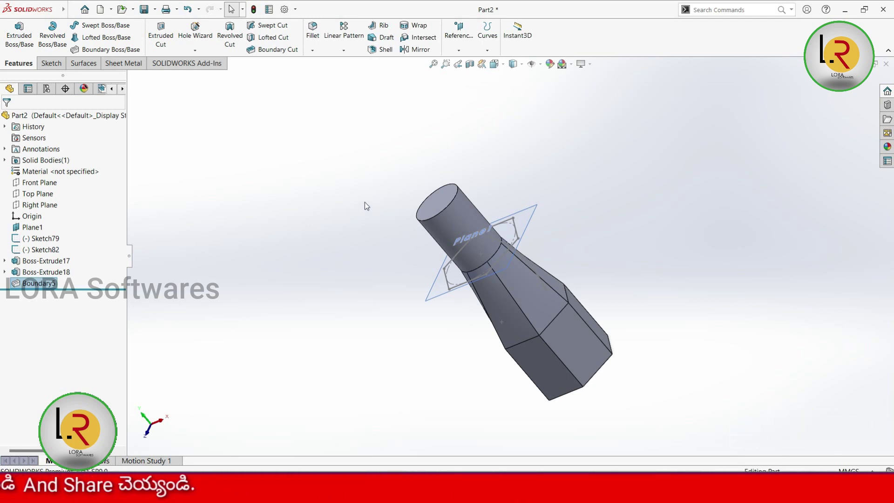
middle_drag(245, 157, 349, 223)
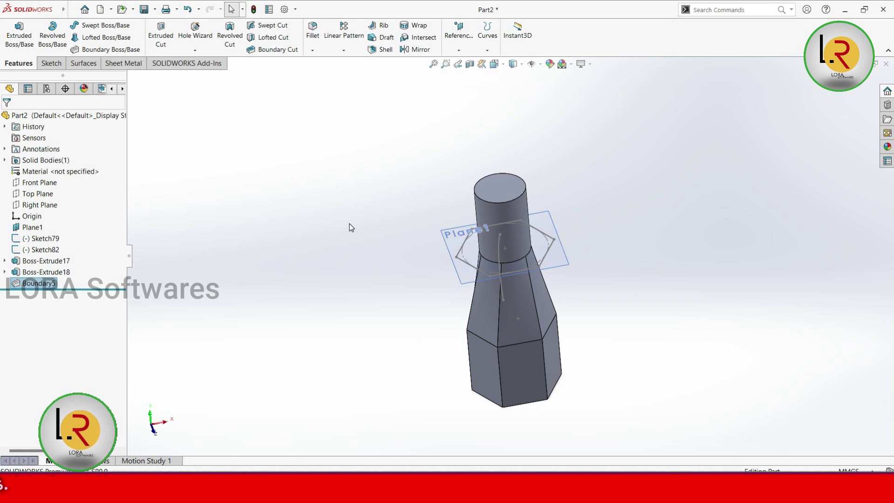